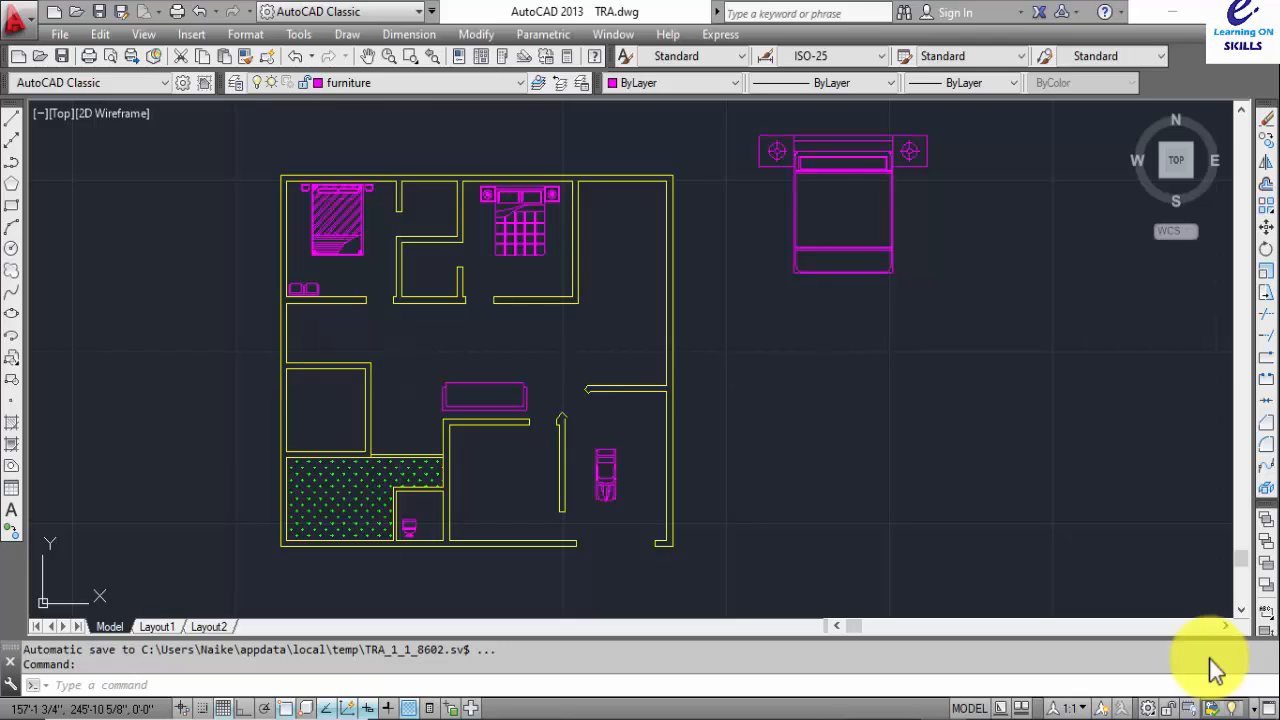
- Turn off the furniture layer while keeping it as the current layer
left_click(390, 86)
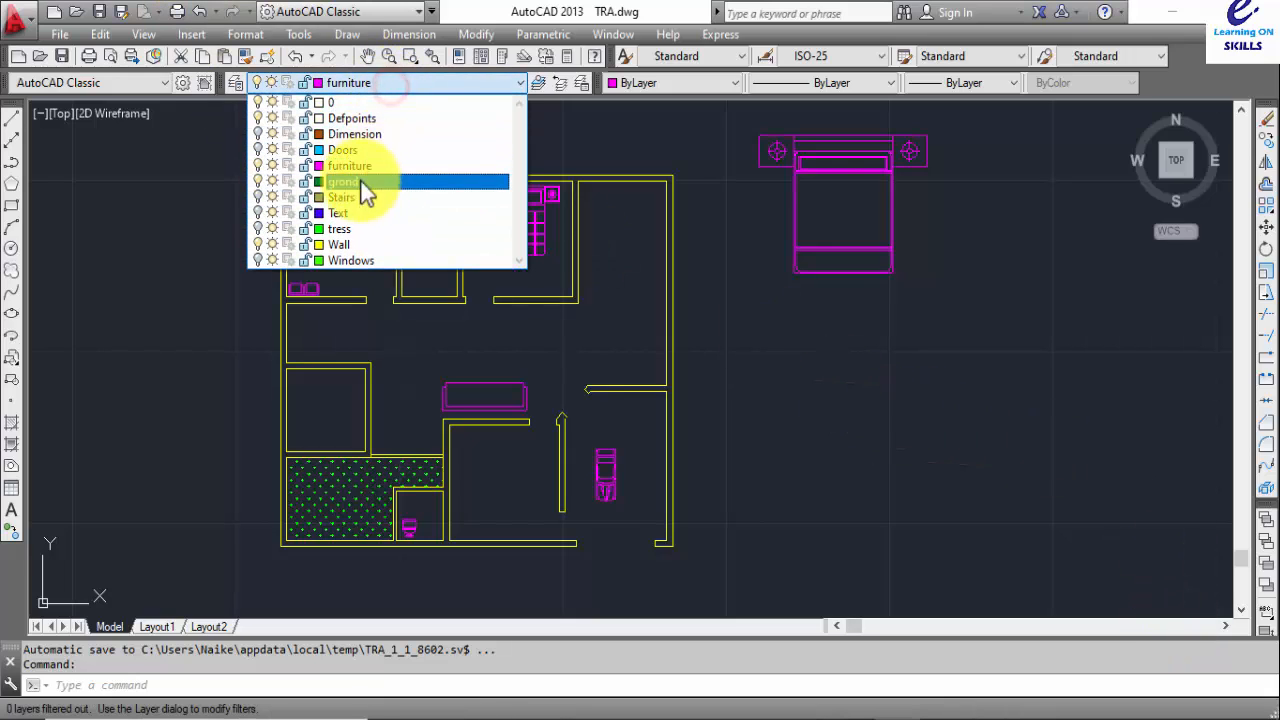
left_click(259, 171)
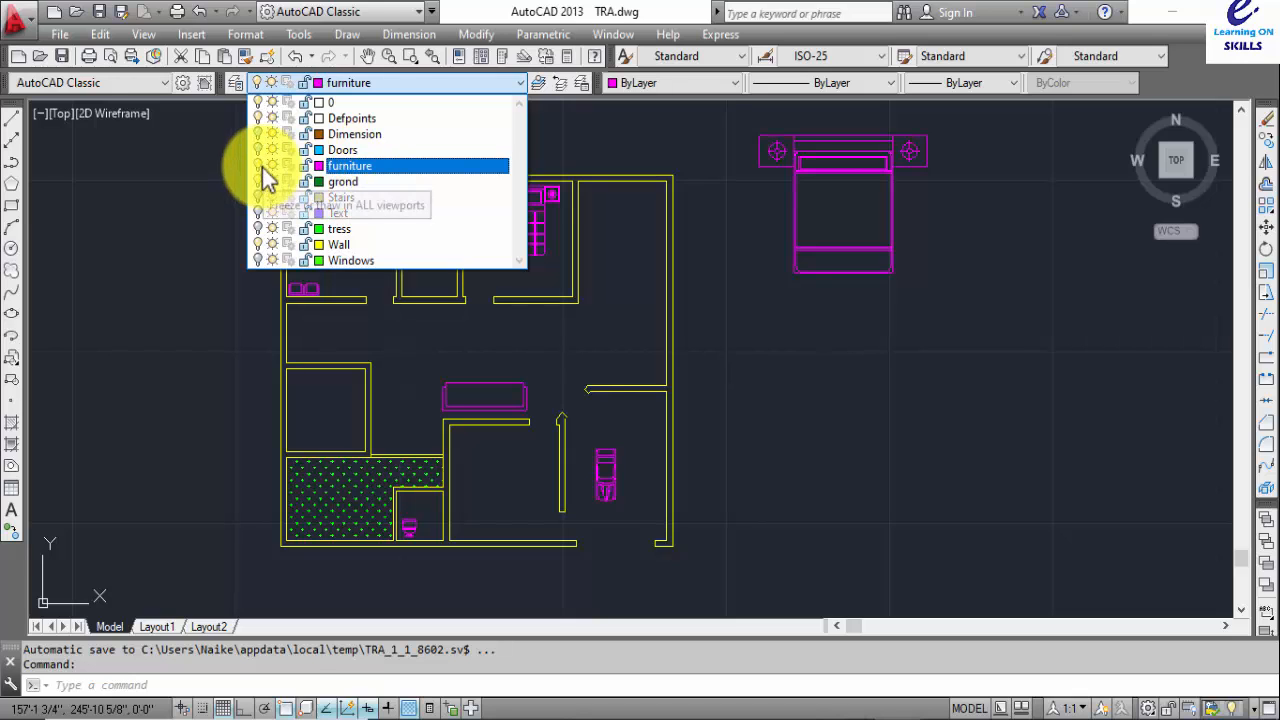
left_click(258, 165)
left_click(378, 167)
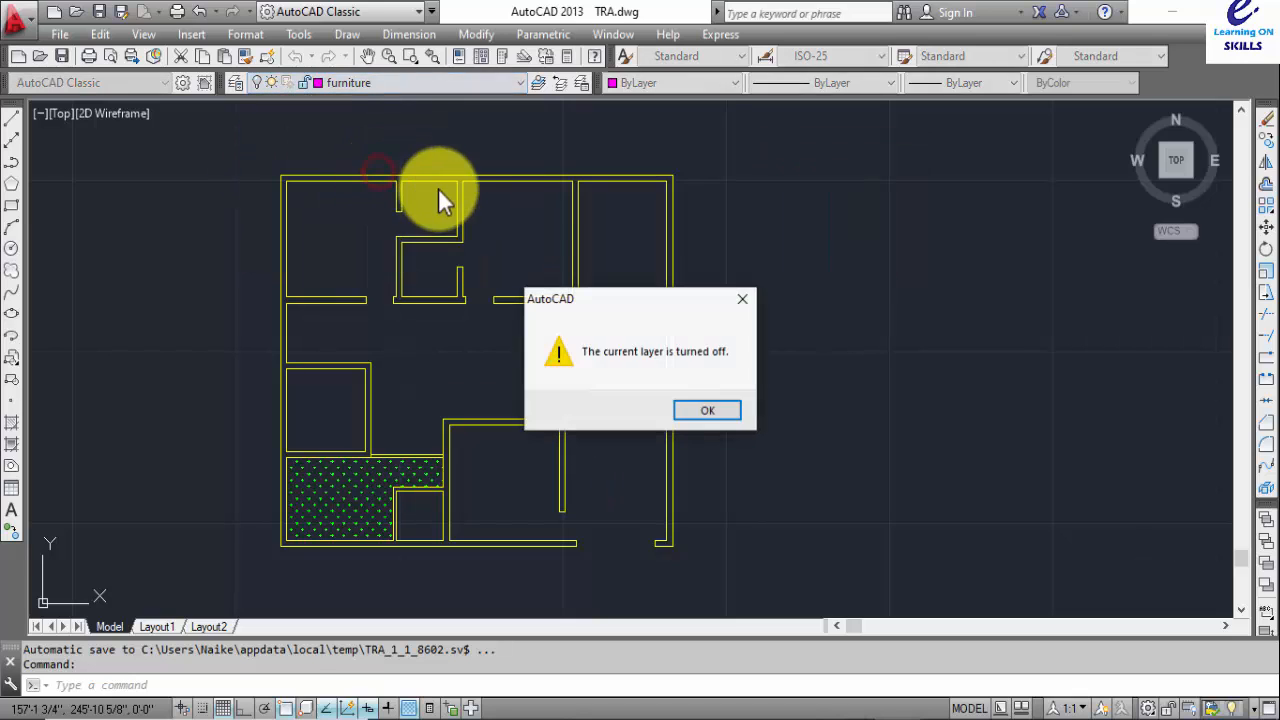
left_click(698, 410)
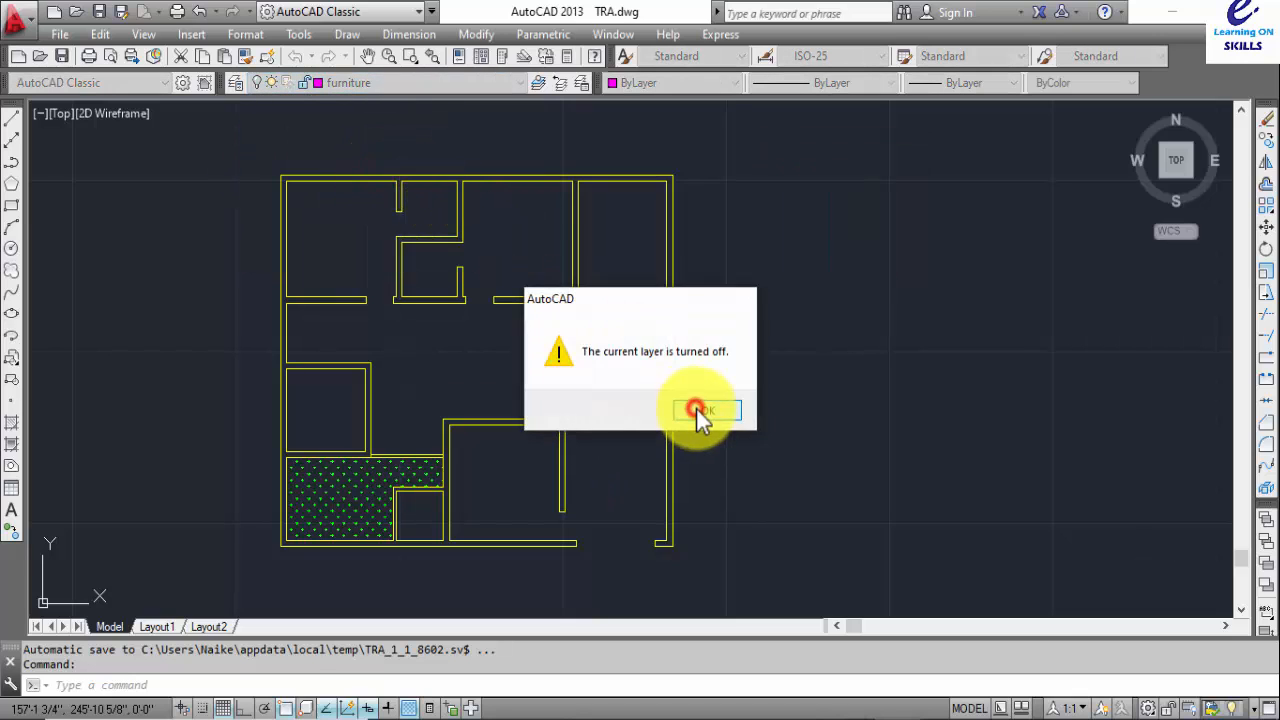
- Turn on the Dimension, Doors and Windows layers and make Windows the current layer
left_click(383, 82)
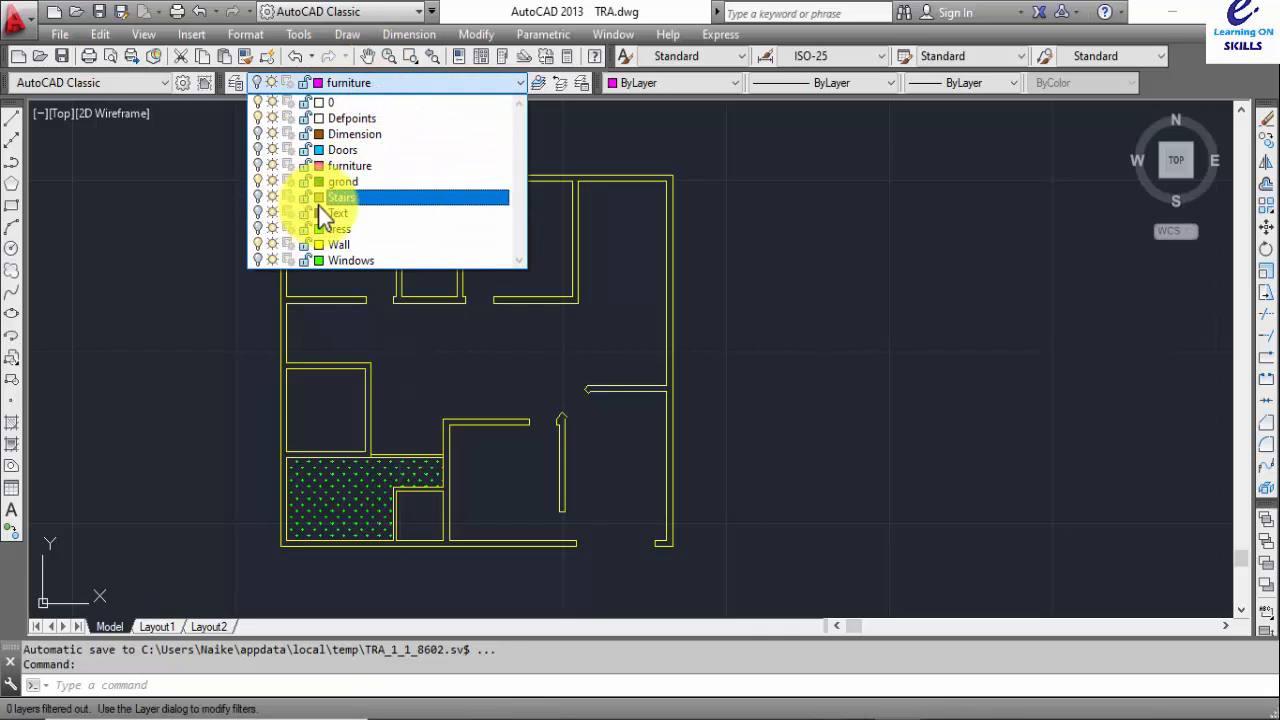
left_click(259, 150)
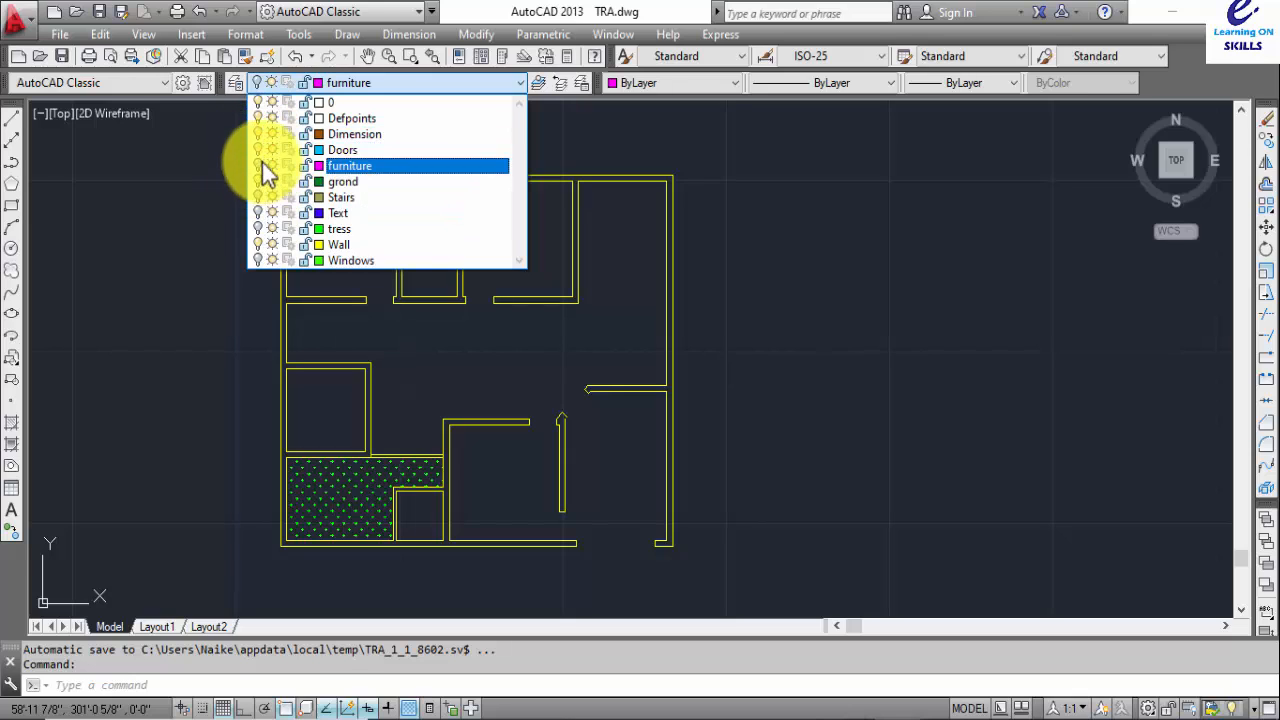
left_click(258, 260)
left_click(403, 260)
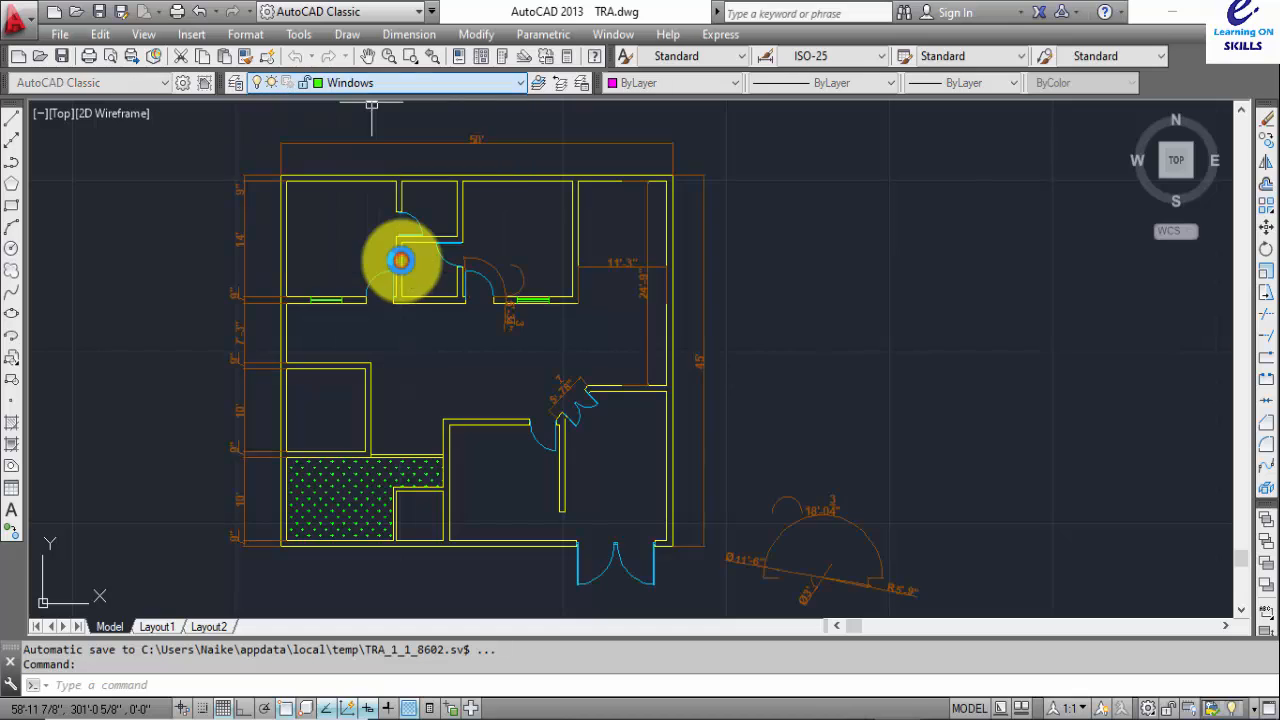
- Copy the whole floor plan with its dimensions horizontally about 96'-6" to the right, using Ortho mode
scroll(800, 300, "down", 2)
middle_click_drag(810, 305, 605, 238)
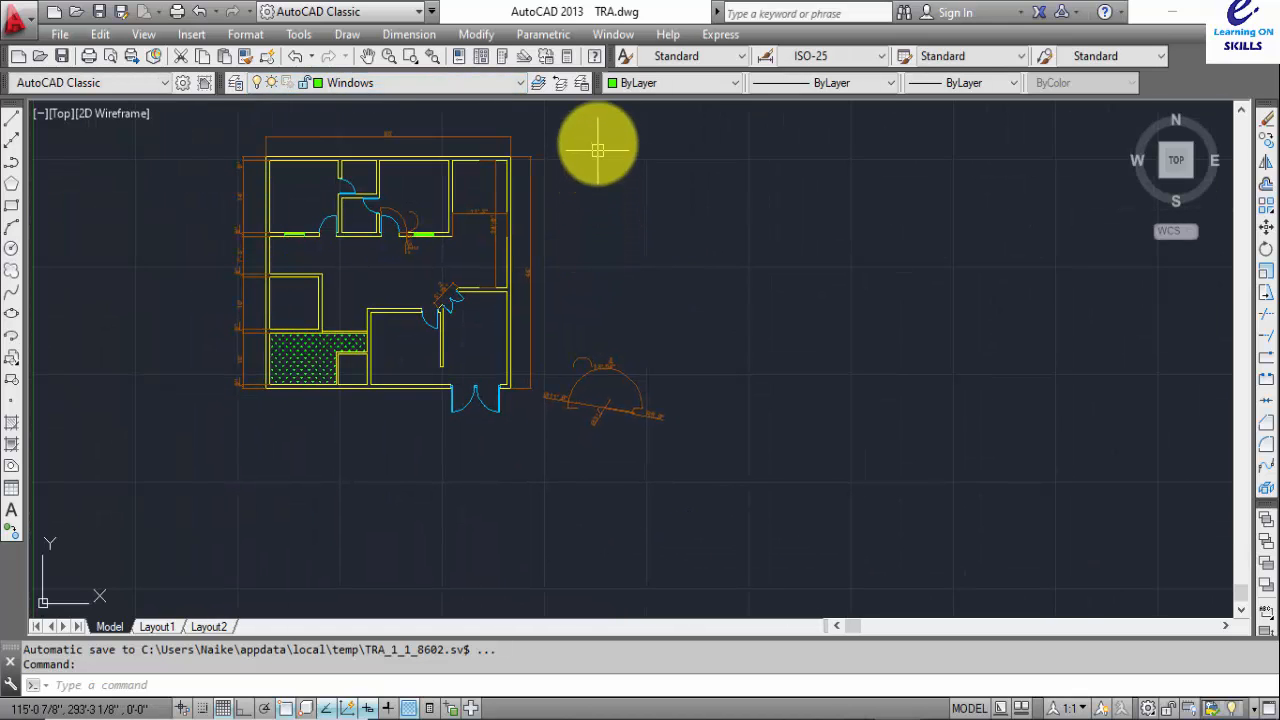
left_click(720, 117)
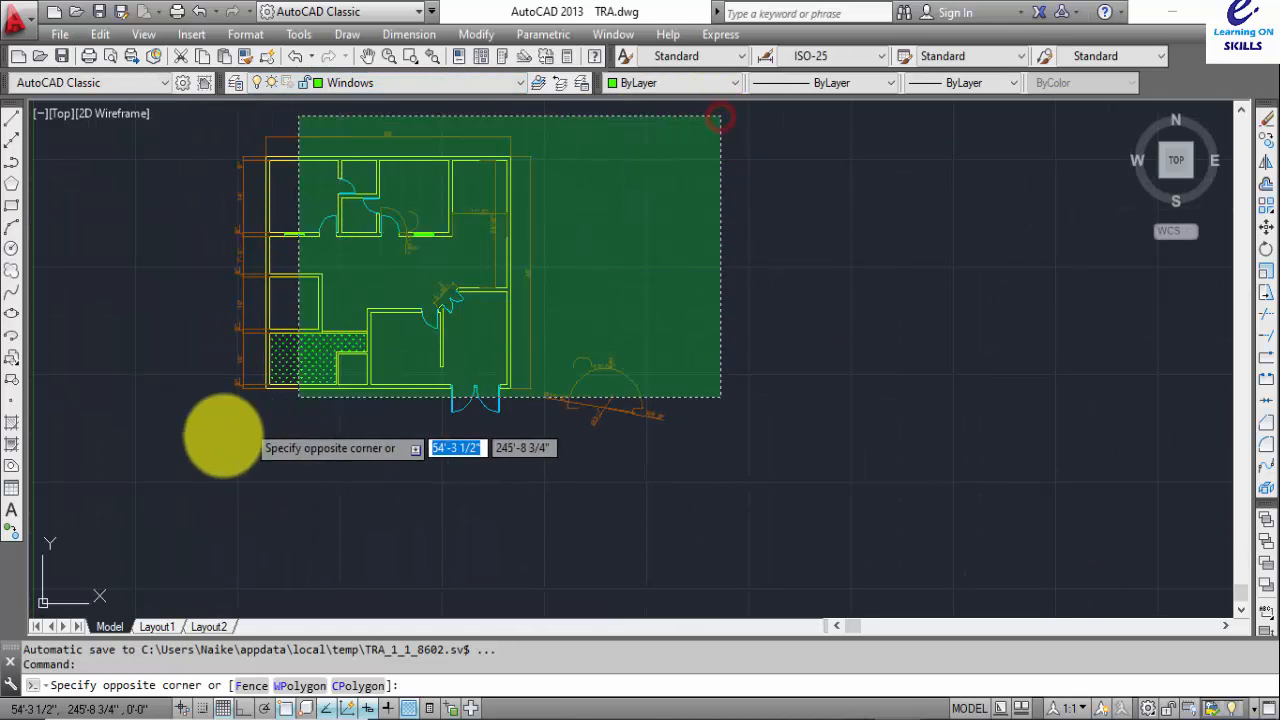
left_click(165, 481)
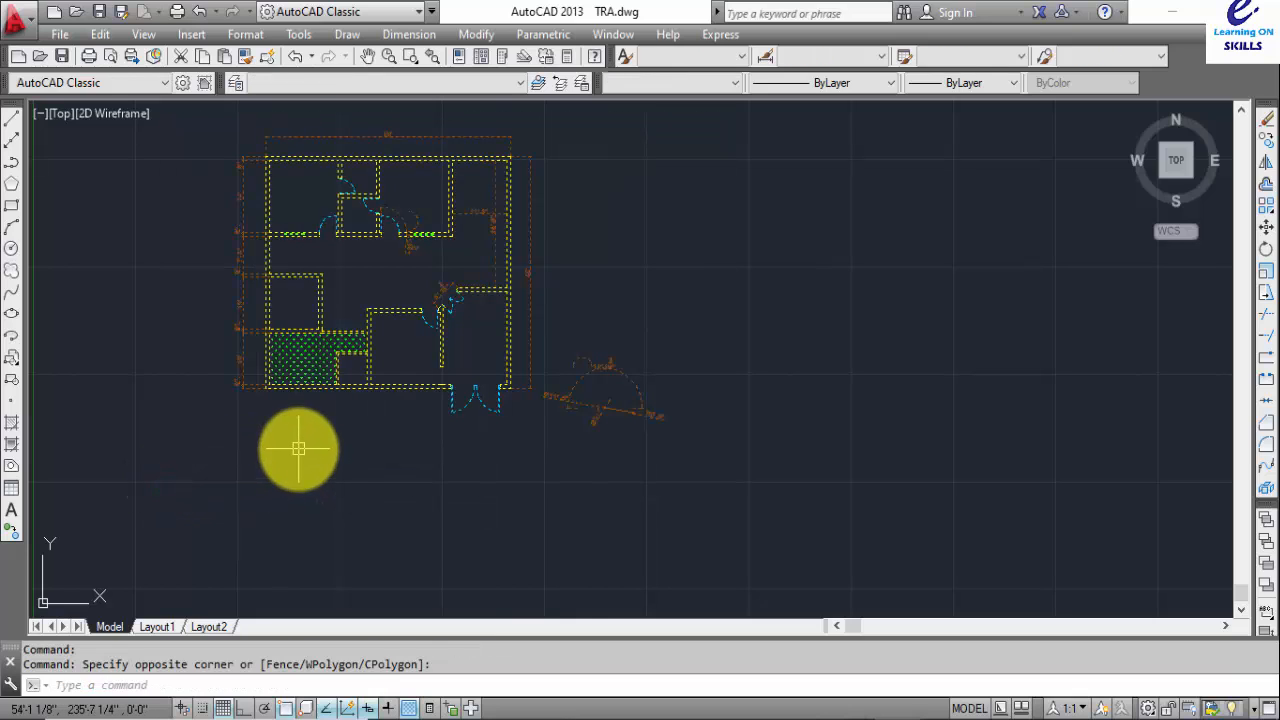
type("co")
key("Return")
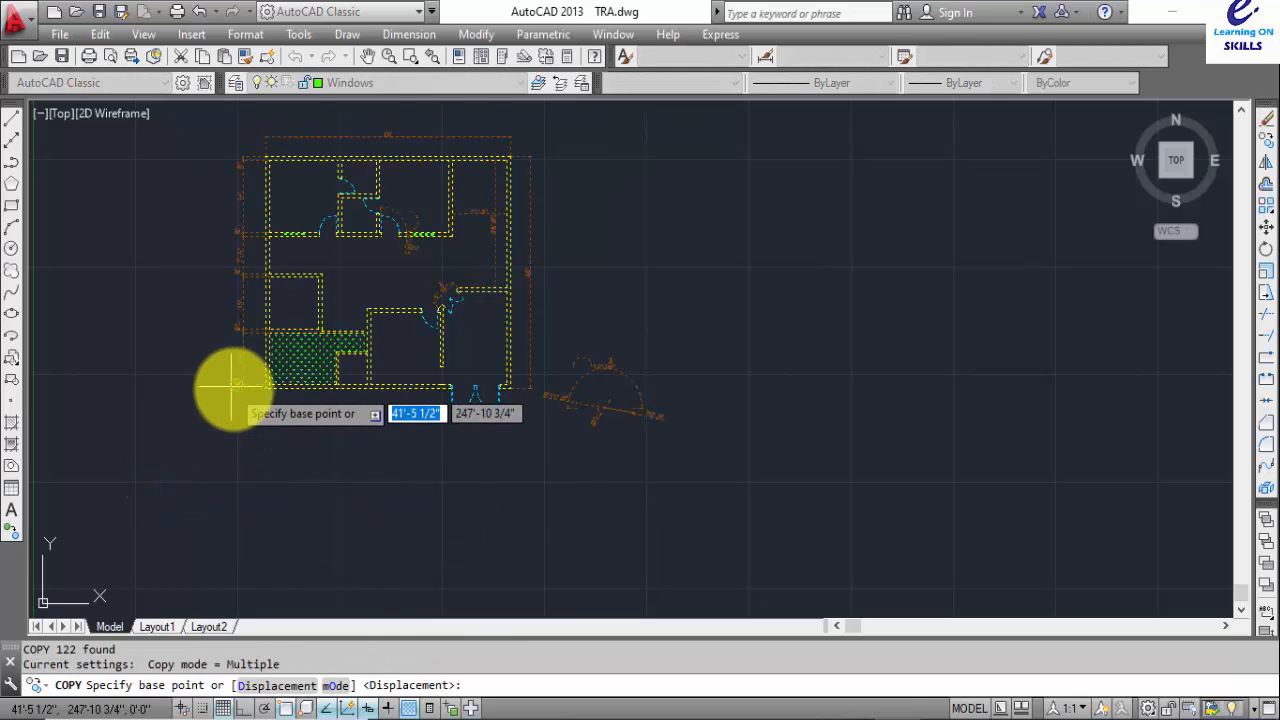
left_click(238, 386)
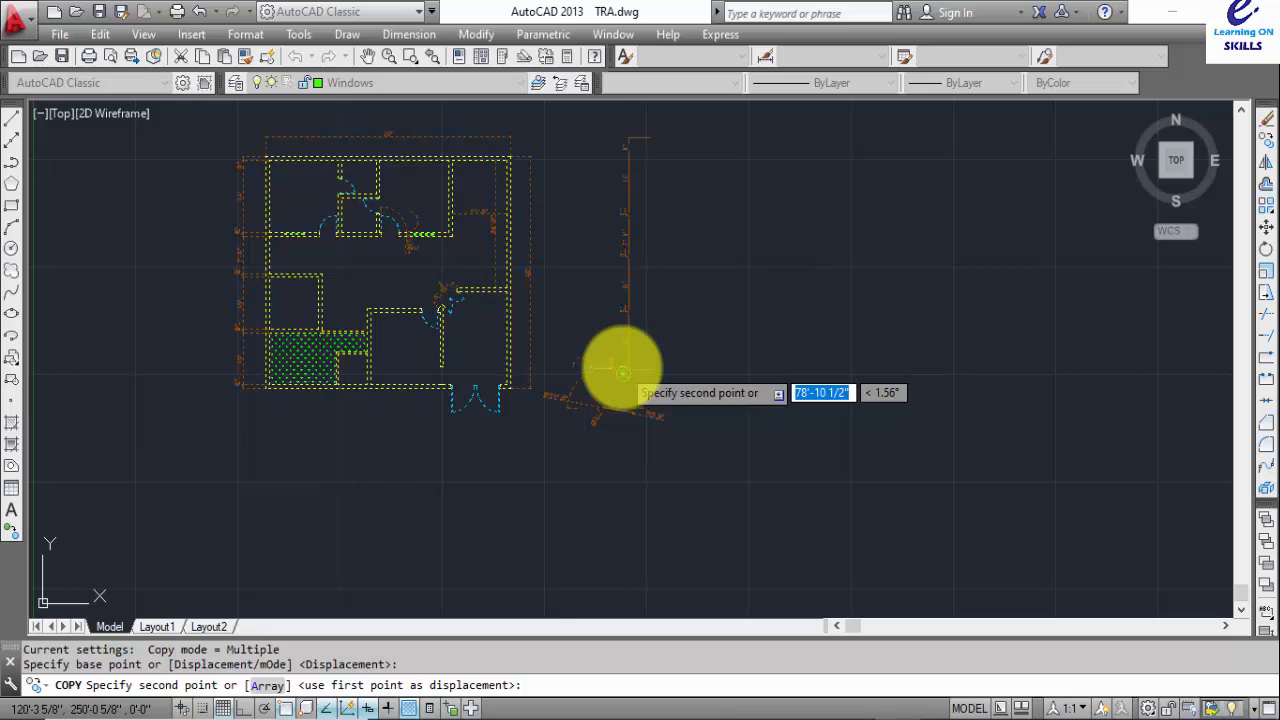
key("F8")
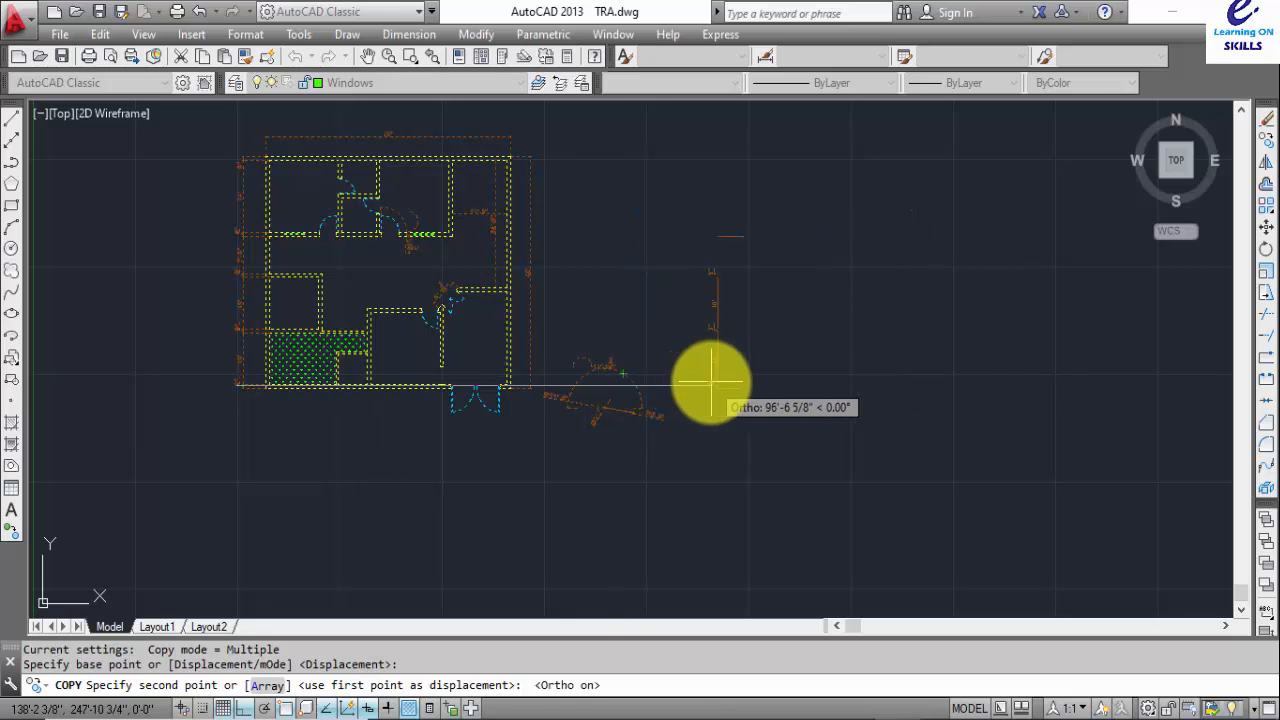
left_click(735, 383)
key("Return")
- Turn off the Dimension layer and make it the current layer
middle_click_drag(808, 354, 441, 383)
left_click(338, 83)
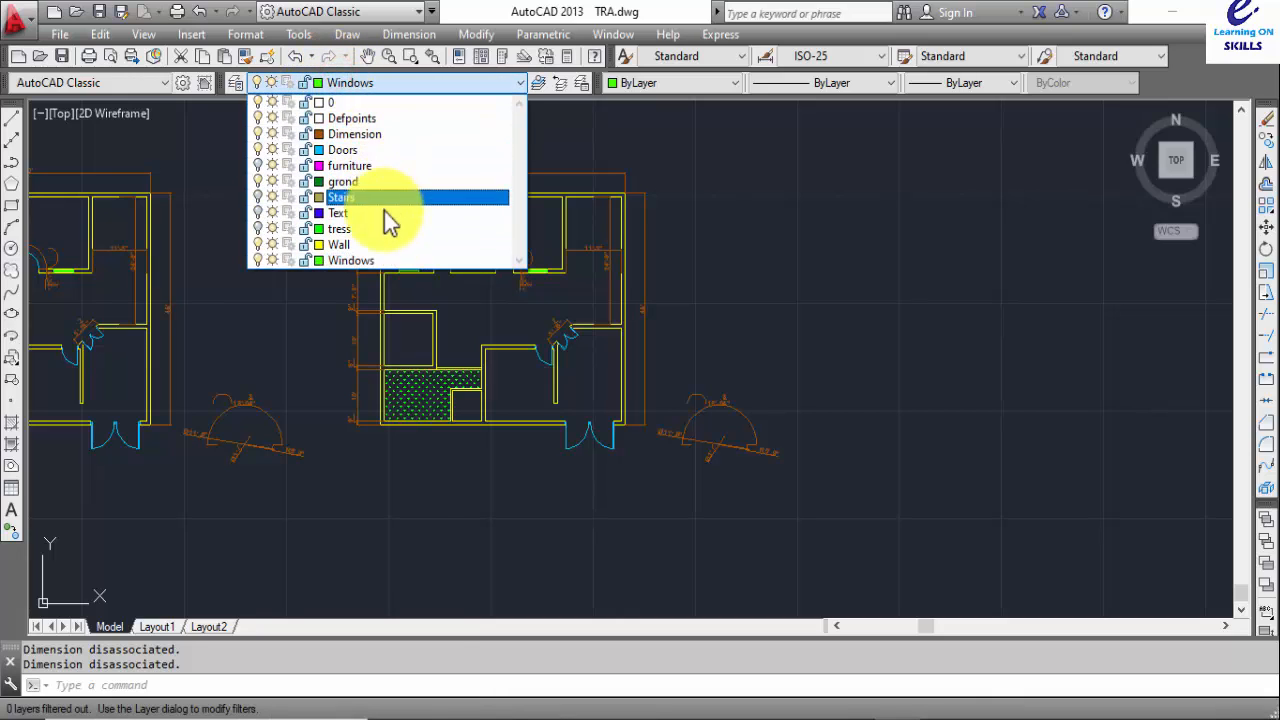
left_click(259, 133)
left_click(352, 135)
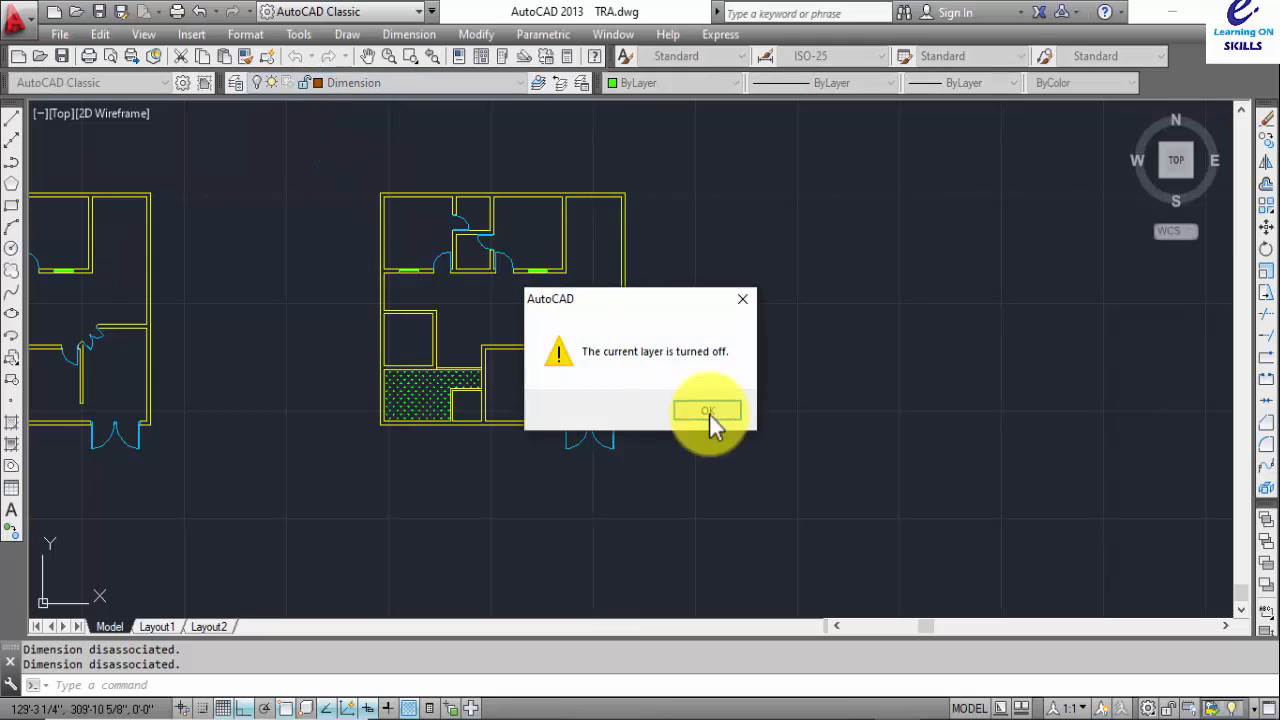
left_click(716, 413)
- Erase the green hatch from the lower-left room of the copied floor plan
left_click(425, 400)
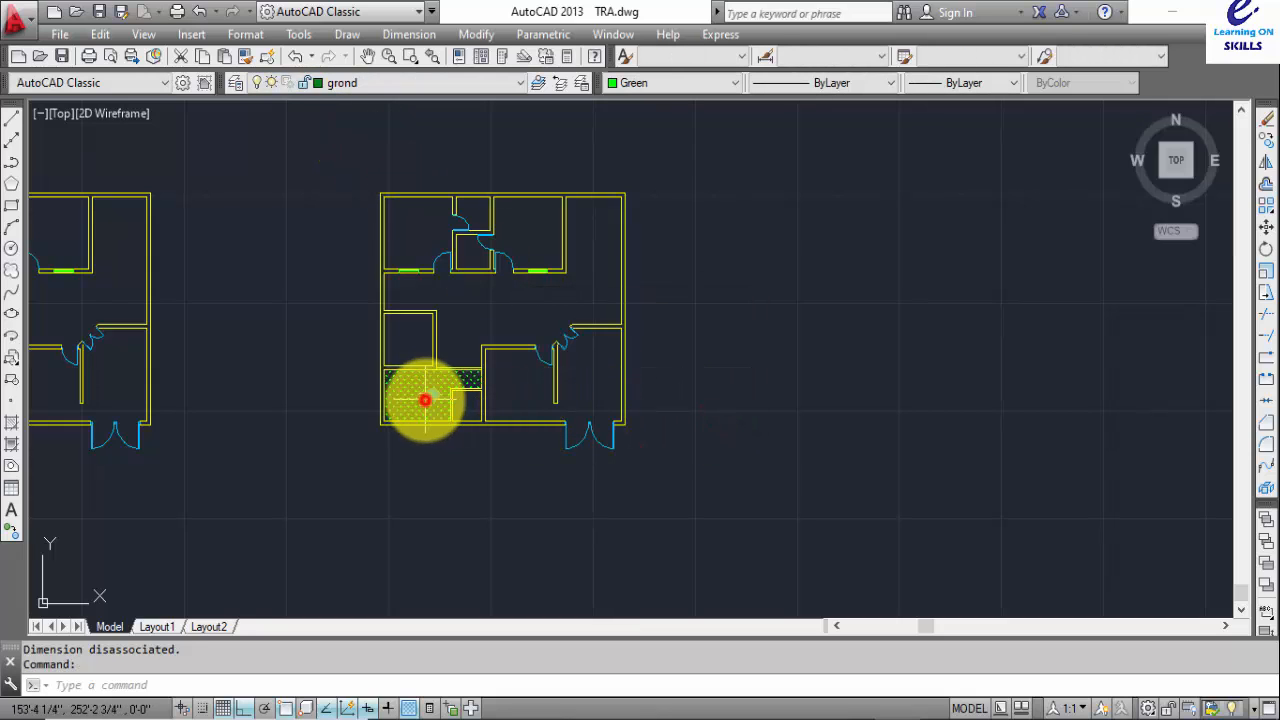
scroll(415, 408, "up", 2)
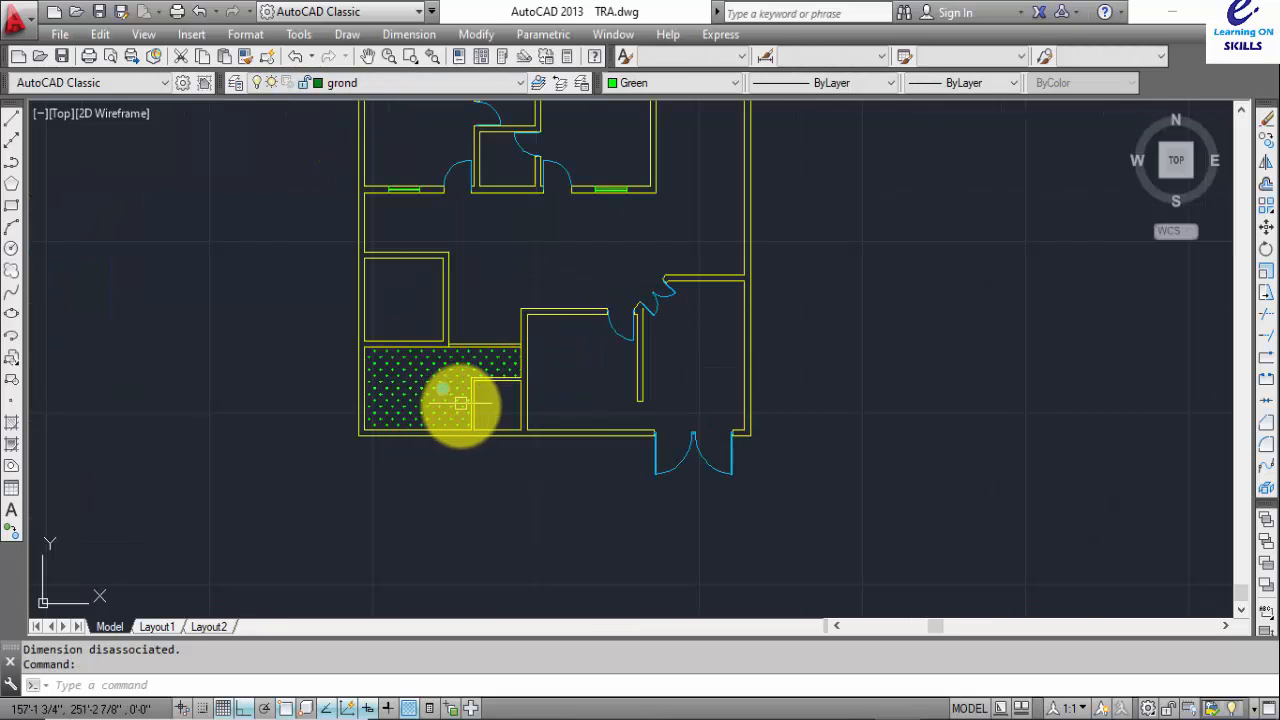
key("Delete")
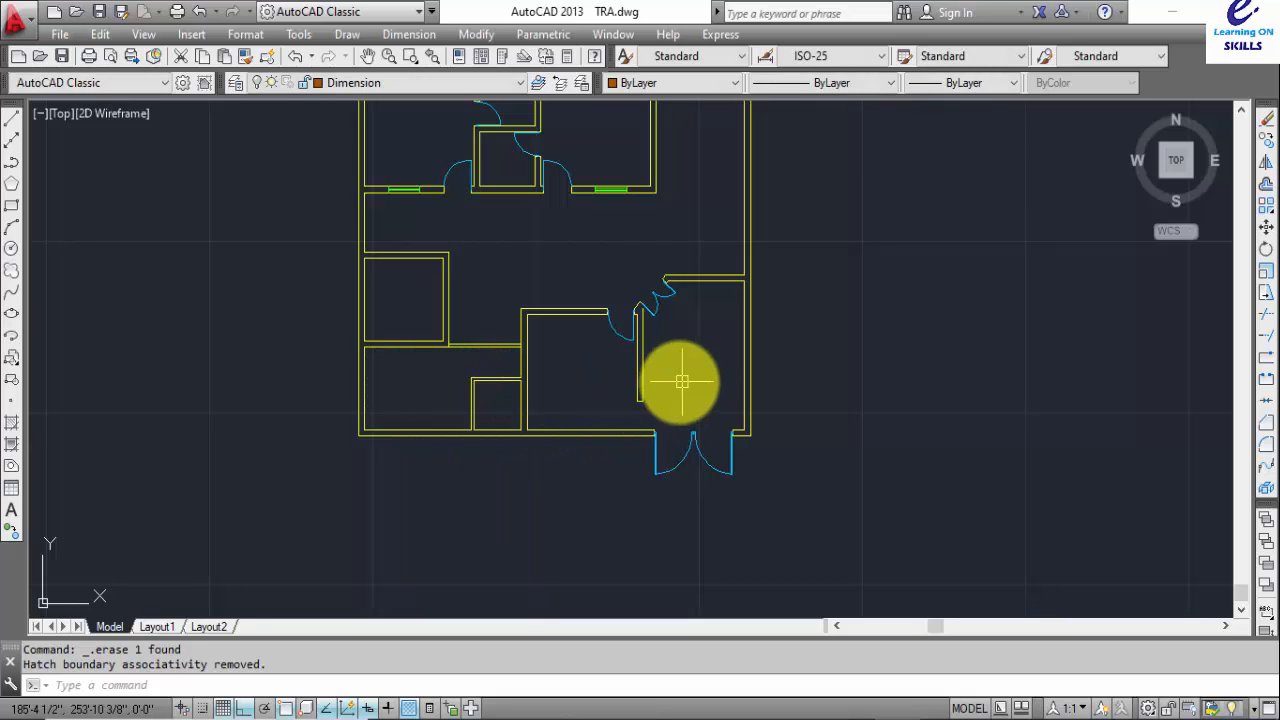
middle_click_drag(664, 412, 637, 462)
key("Escape")
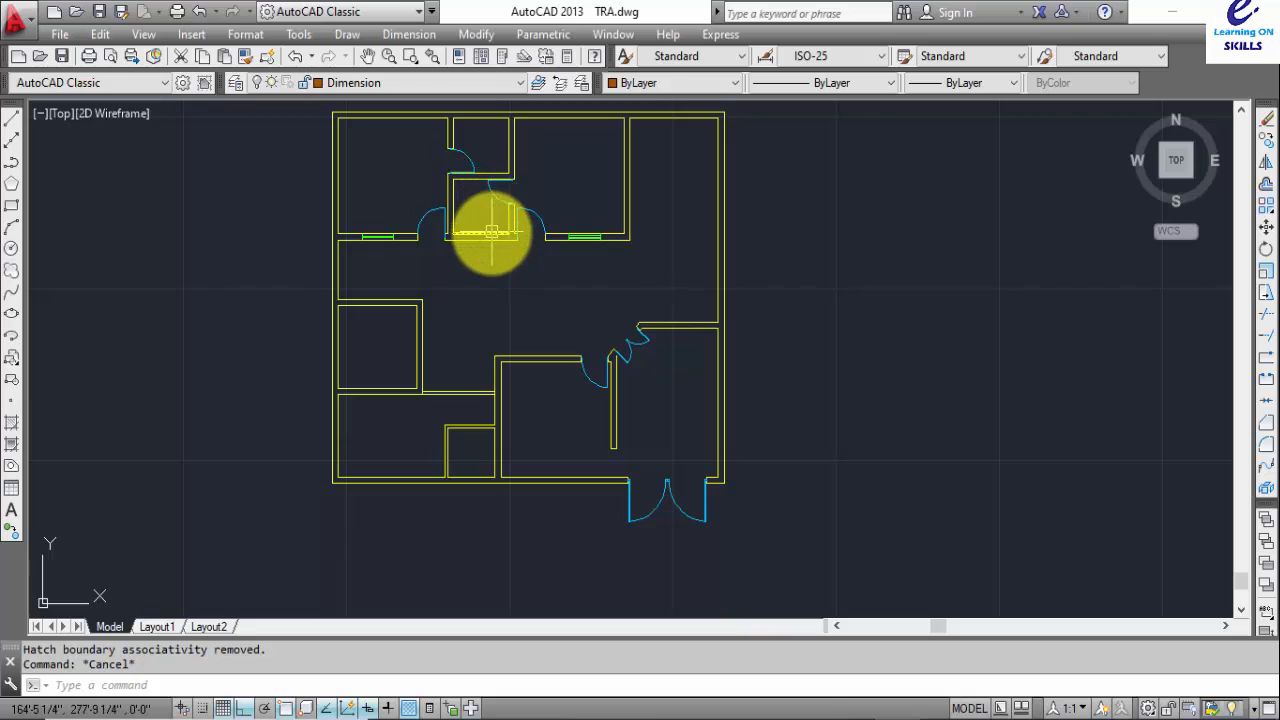
middle_click_drag(491, 232, 476, 263)
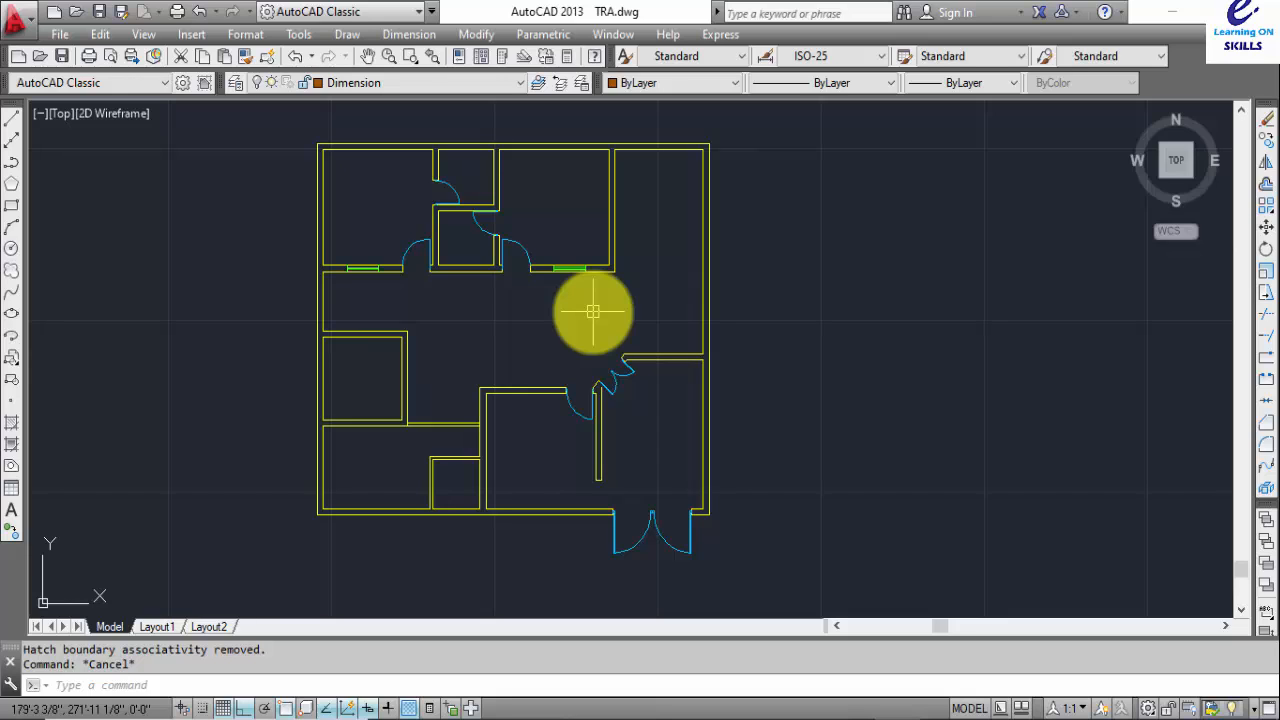
middle_click_drag(556, 270, 518, 280)
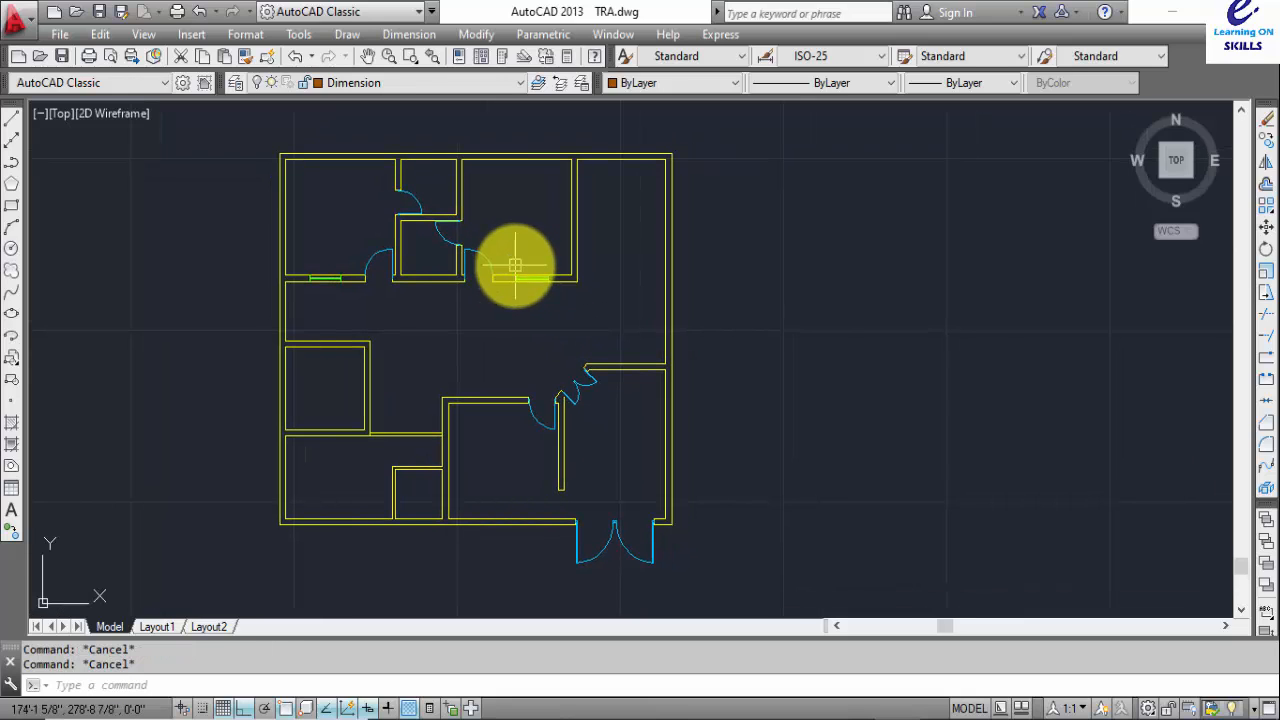
scroll(596, 185, "up", 2)
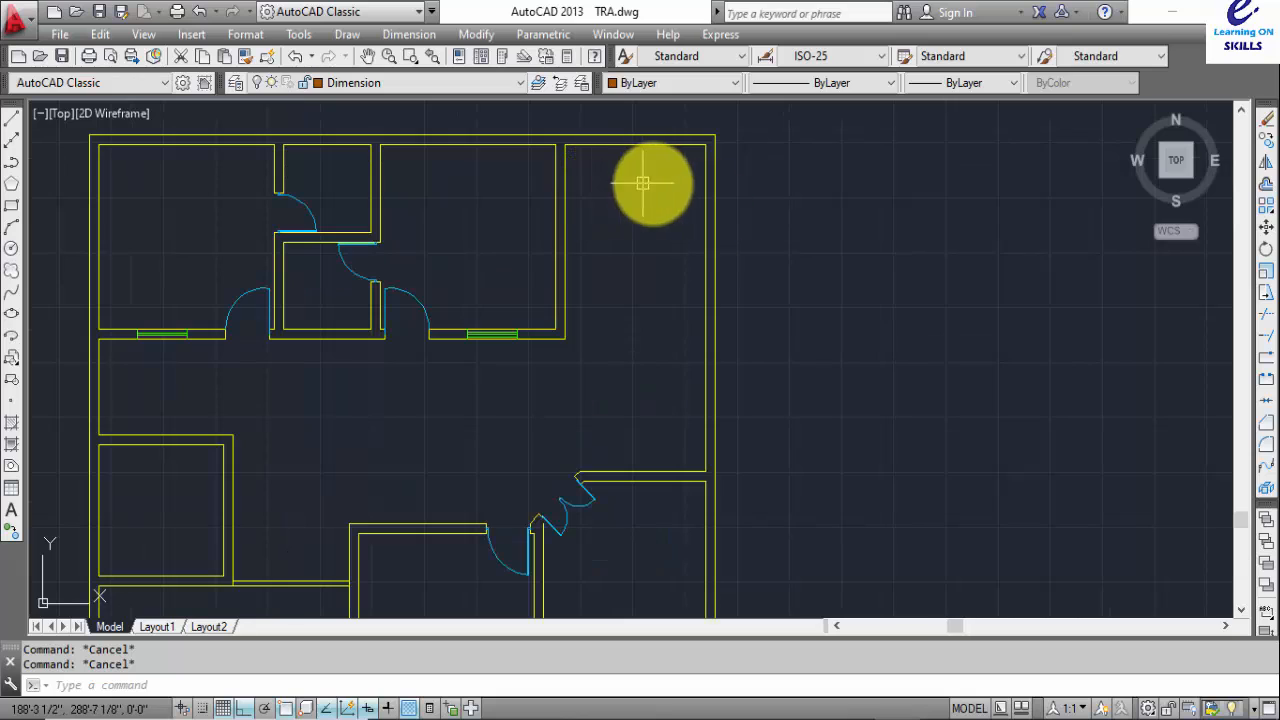
scroll(705, 364, "down", 2)
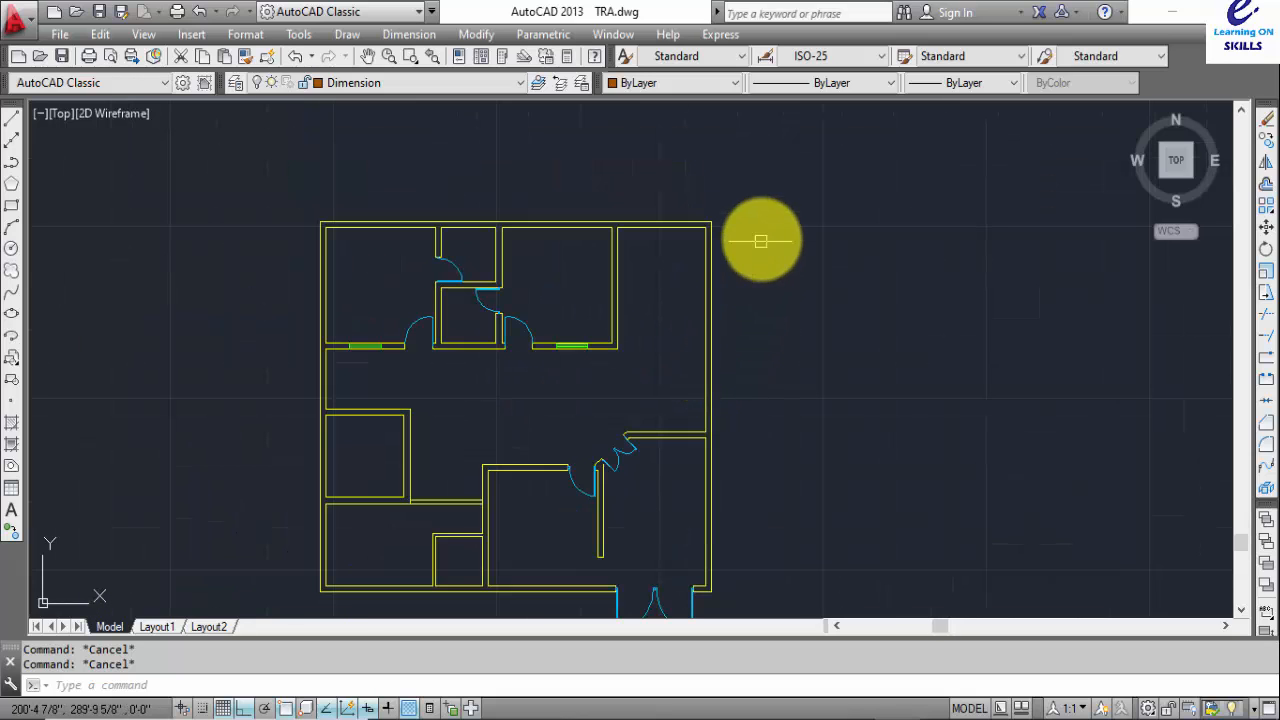
middle_click_drag(529, 451, 582, 268)
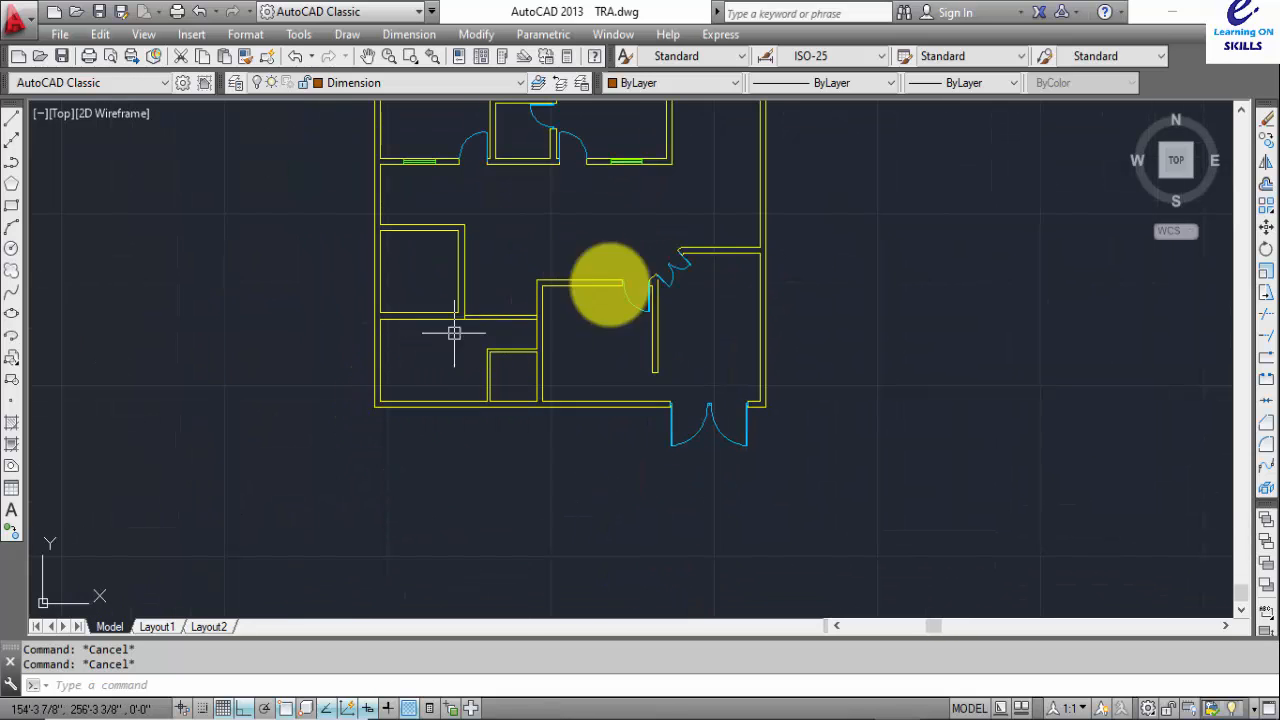
- Try to draw a horizontal line from the outer corner of the right bedroom's wall to the outer wall
middle_click_drag(682, 289, 599, 391)
scroll(591, 272, "up", 2)
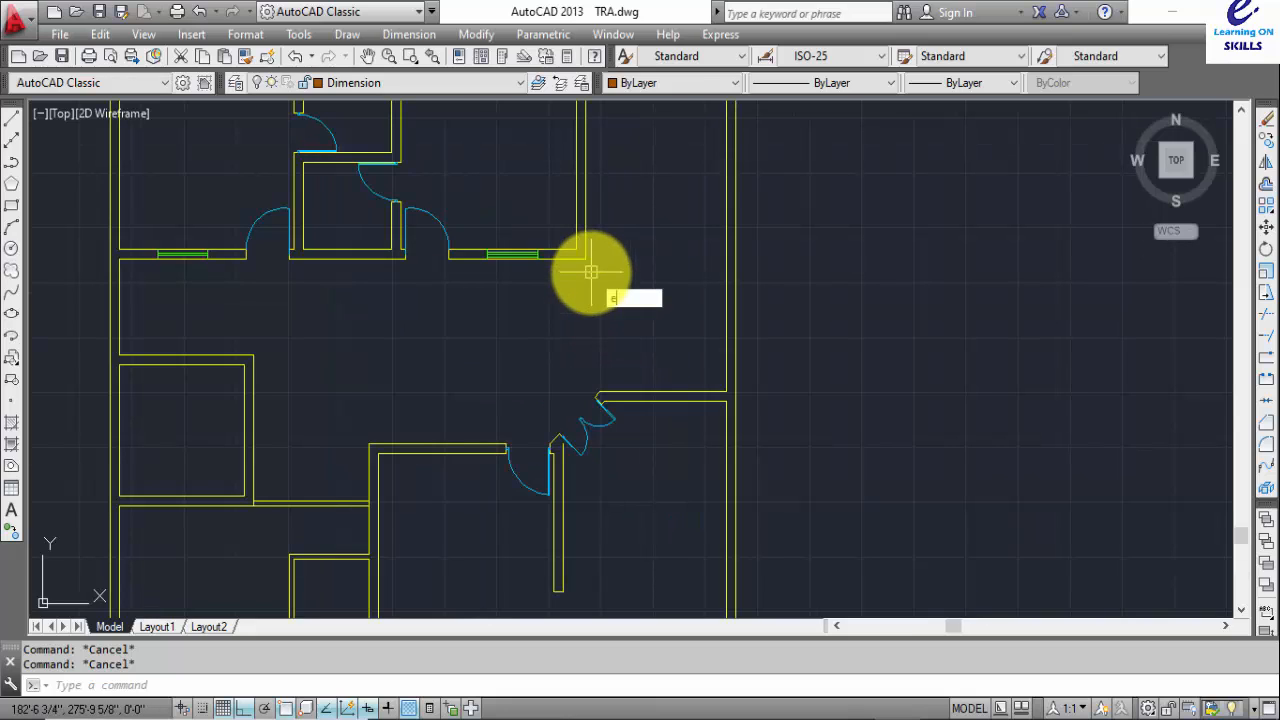
key("Escape")
key("Return")
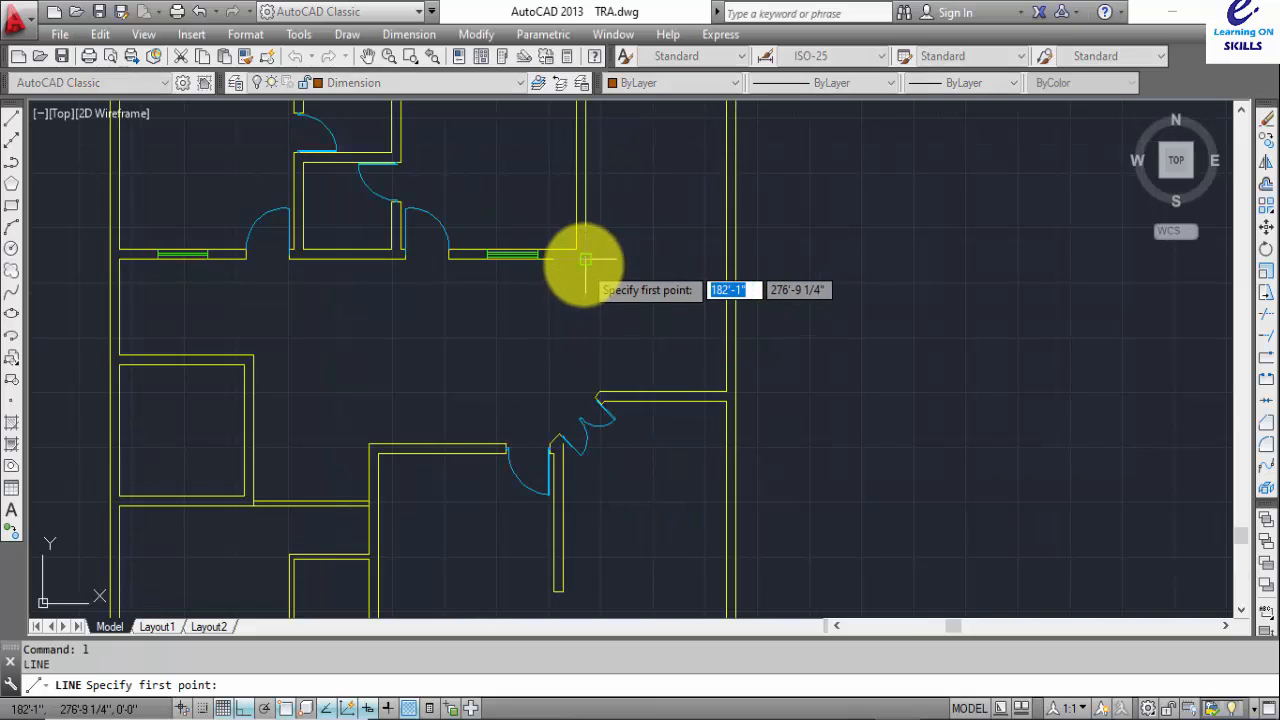
left_click(586, 258)
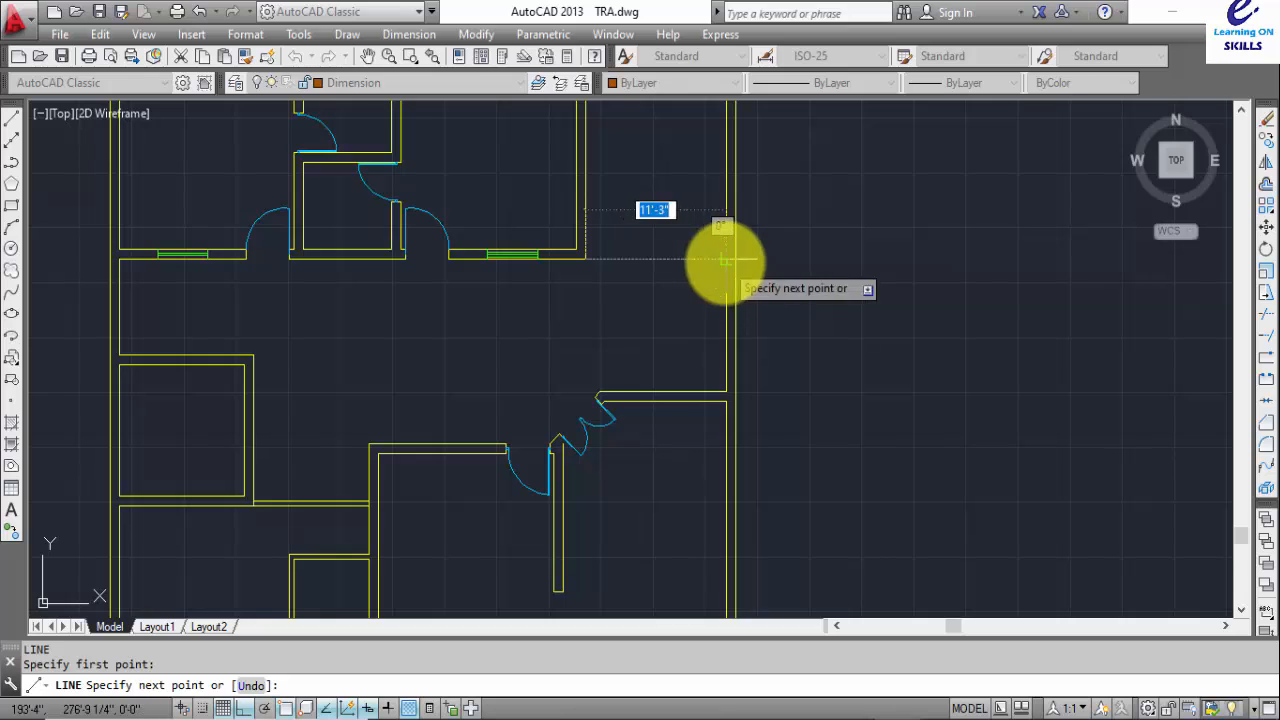
key("Escape")
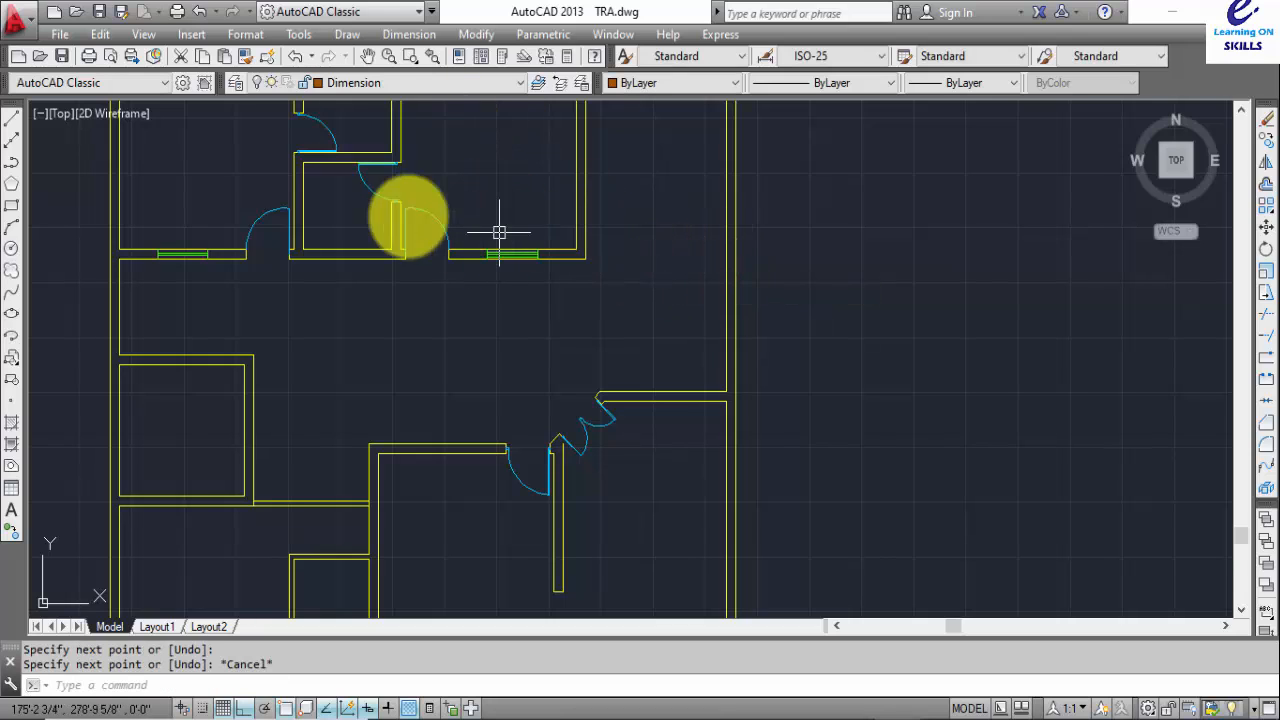
- Make layer 0 current and draw an 11'-3" horizontal line from the right bedroom's outer corner to the outer wall's inner face
left_click(423, 86)
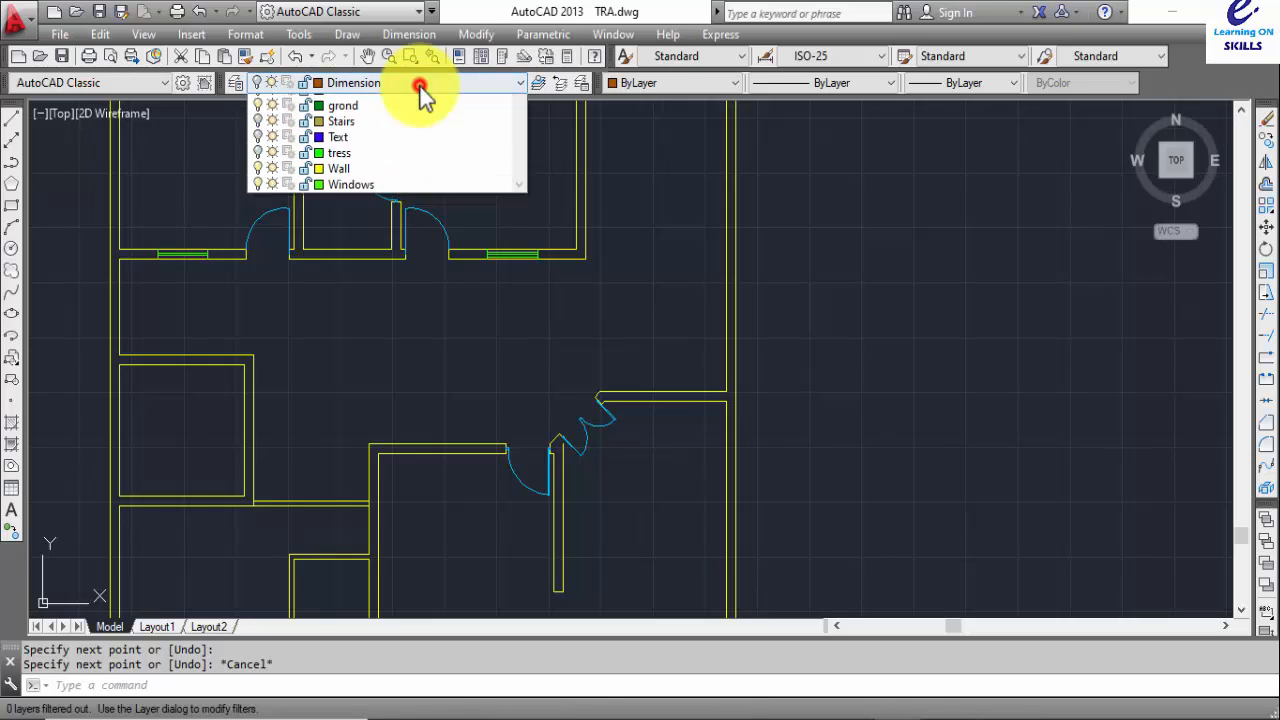
left_click(398, 102)
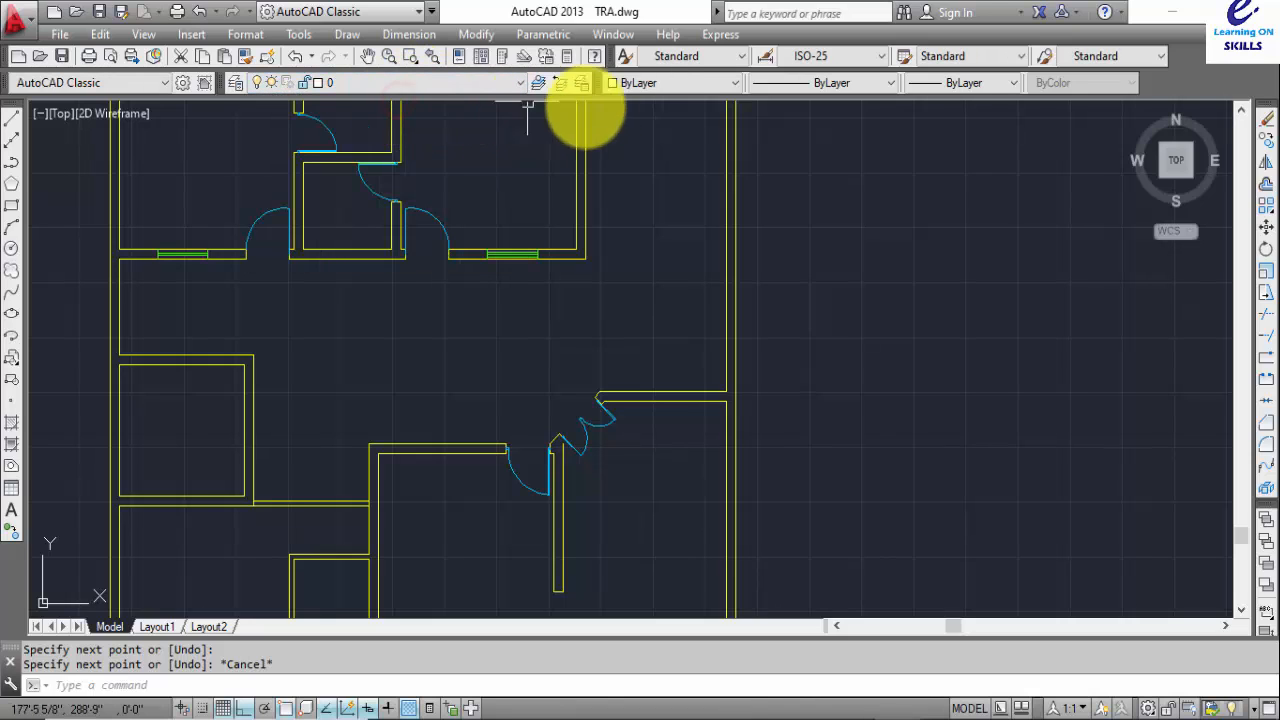
type("l")
key("Return")
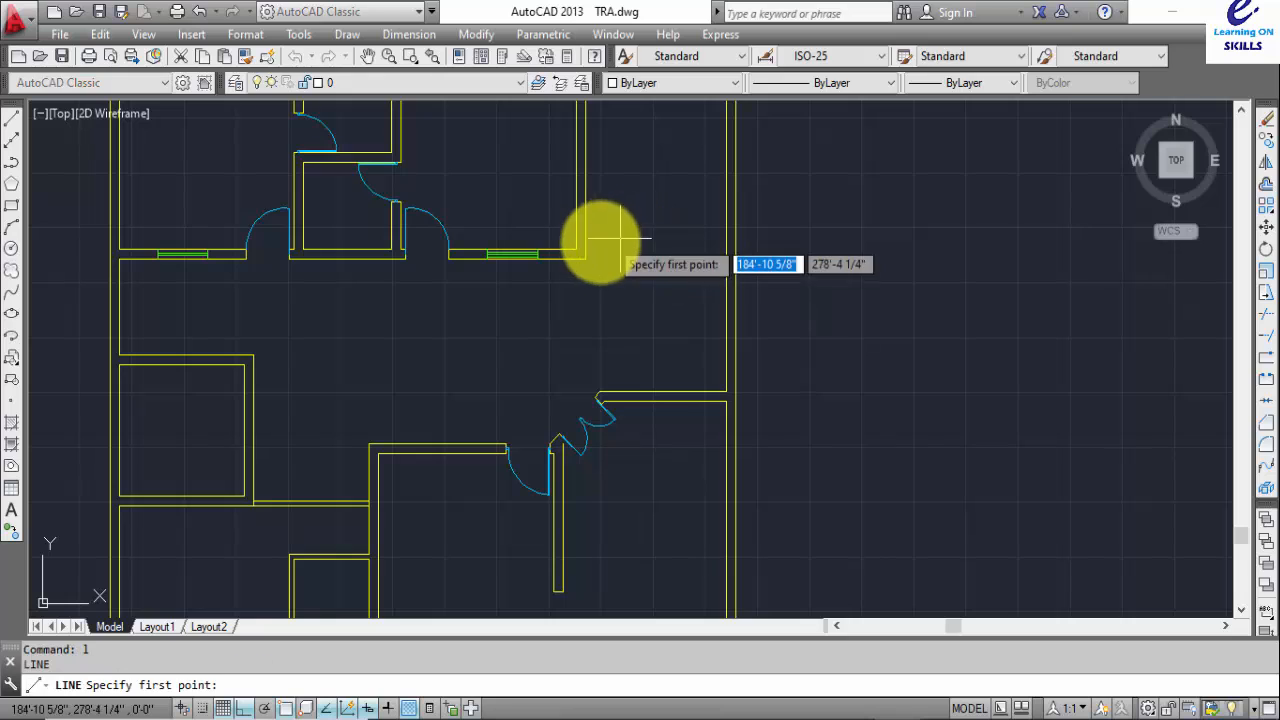
left_click(585, 257)
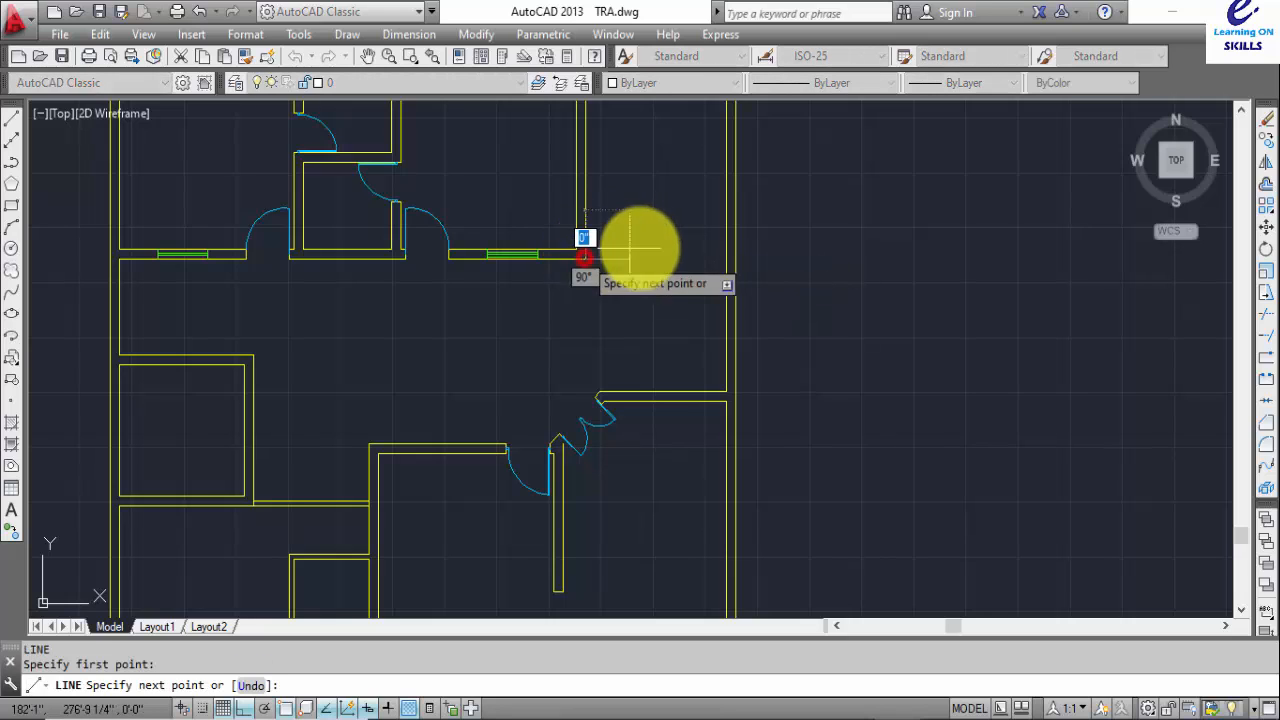
left_click(726, 259)
key("Escape")
- Extend the lower-left room's upper wall line, the small room's left wall line, the right bedroom's outer wall line and the new boundary line to the outer wall's outer face
scroll(622, 267, "down", 2)
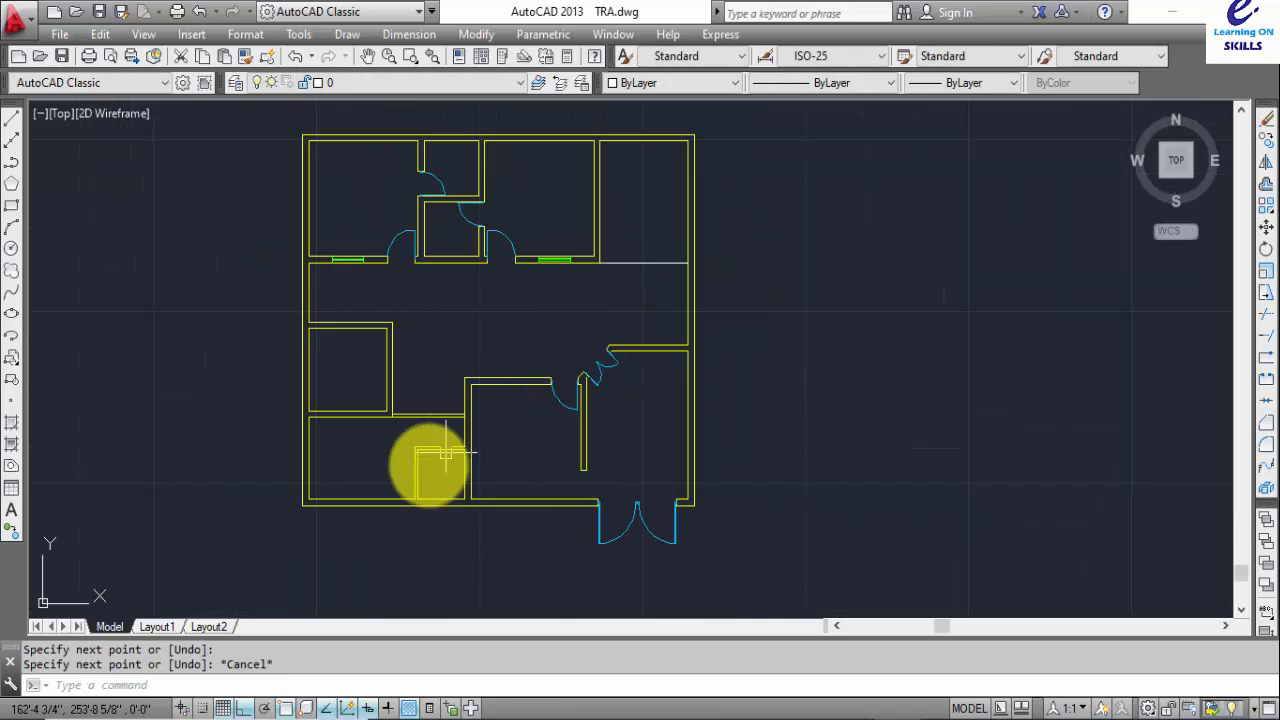
scroll(343, 451, "up", 2)
type("ex")
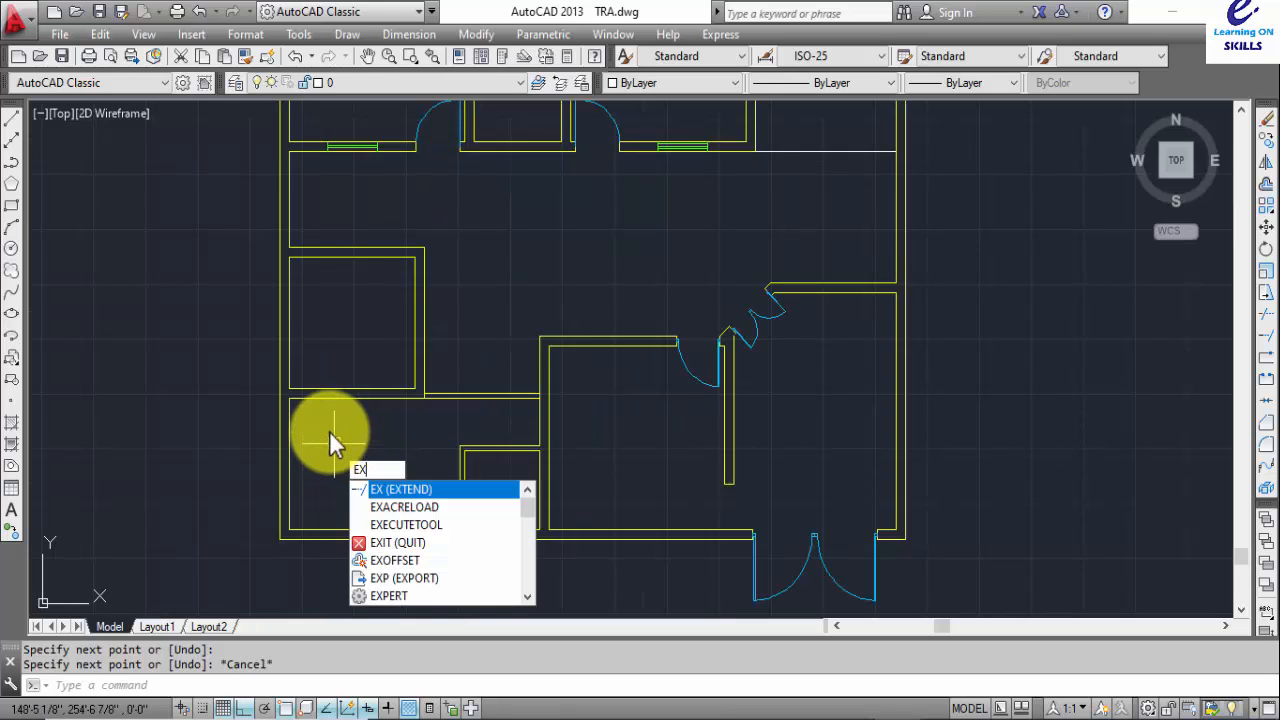
key("Return")
key("Return")
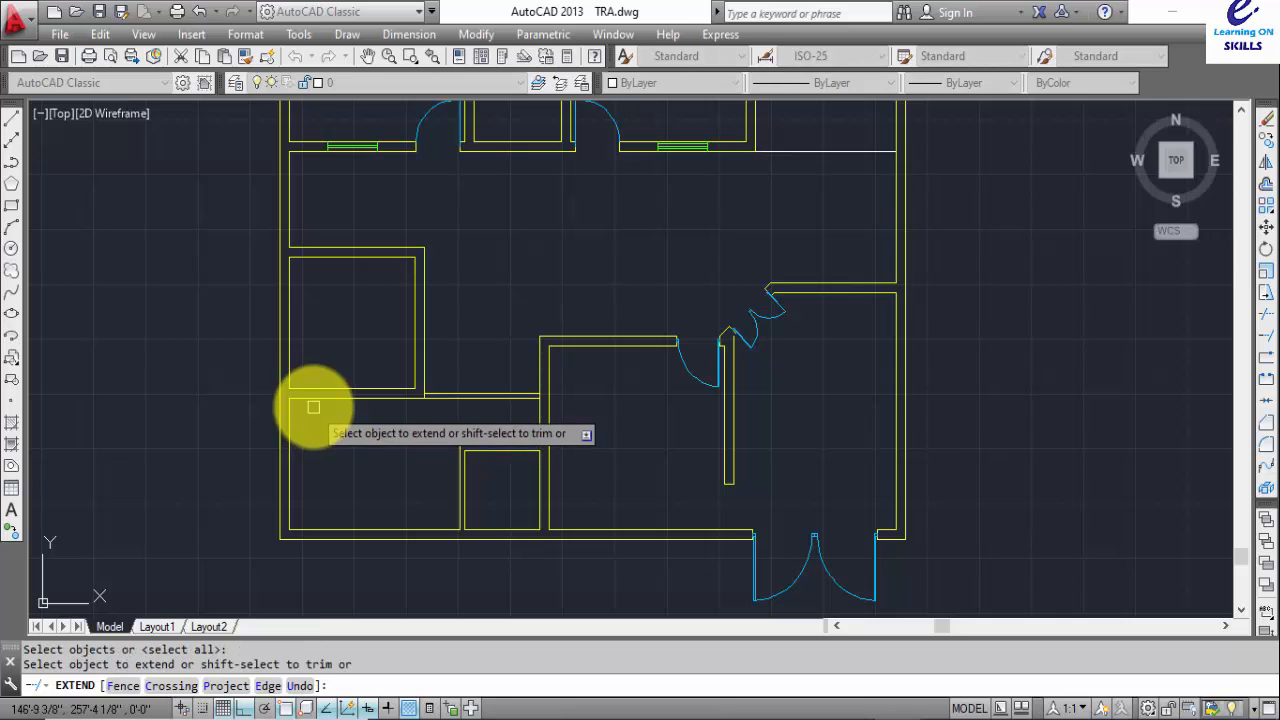
left_click(315, 400)
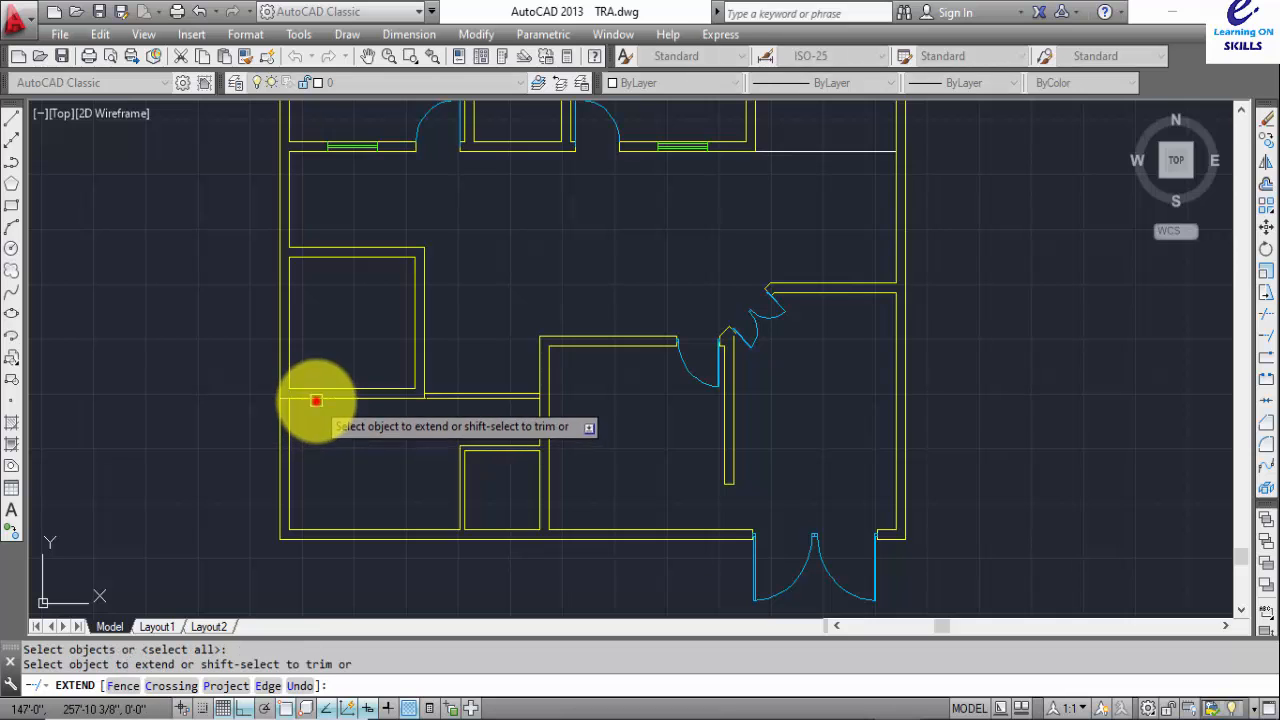
left_click(462, 520)
scroll(640, 260, "down", 4)
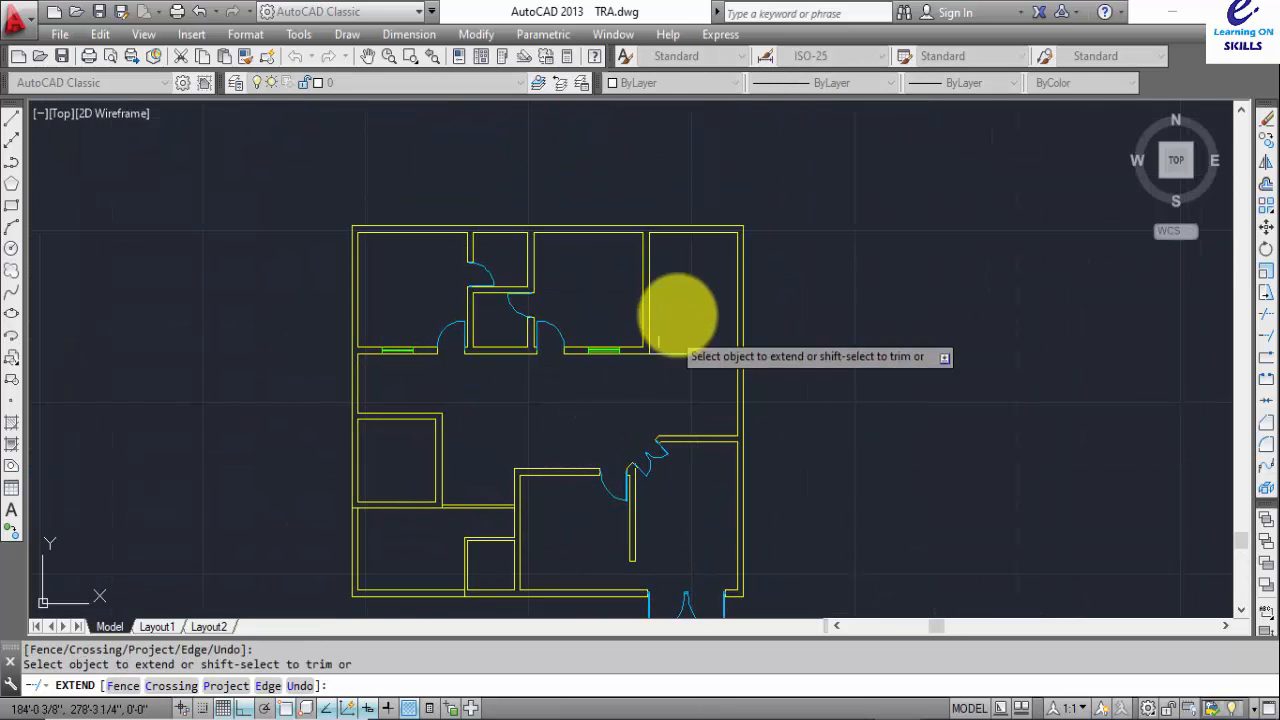
scroll(657, 263, "up", 2)
left_click(645, 234)
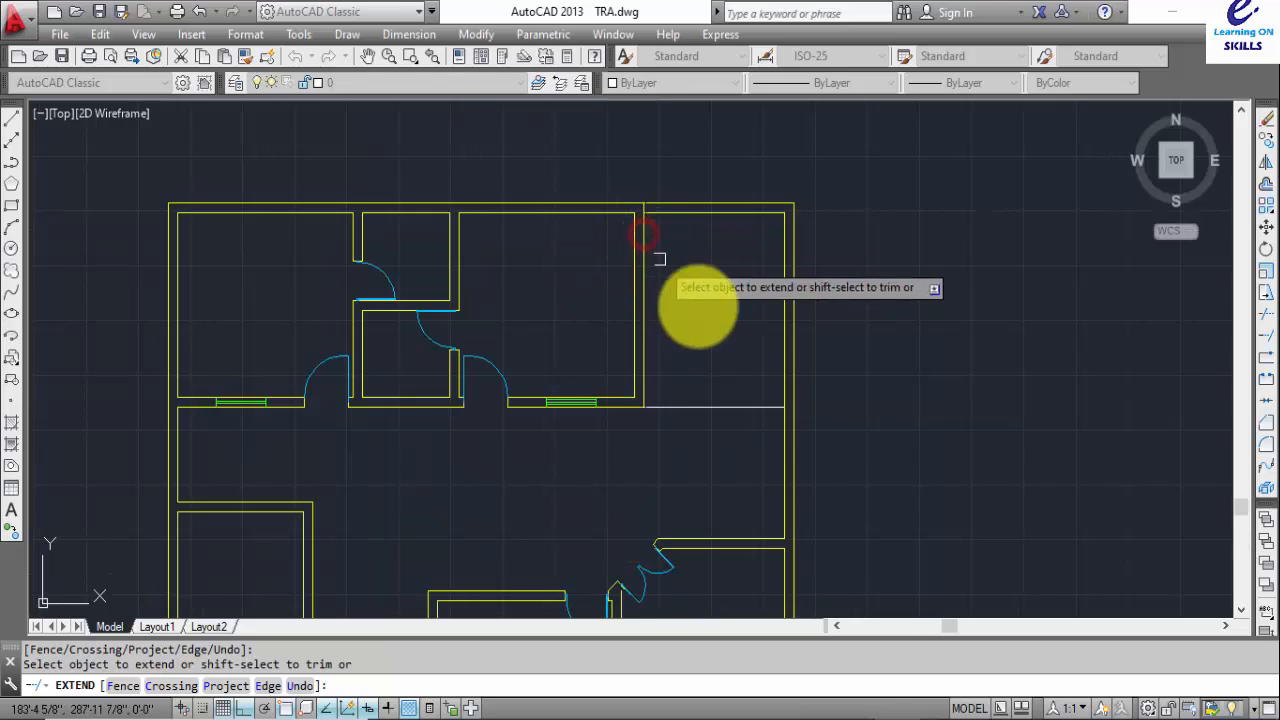
key("Escape")
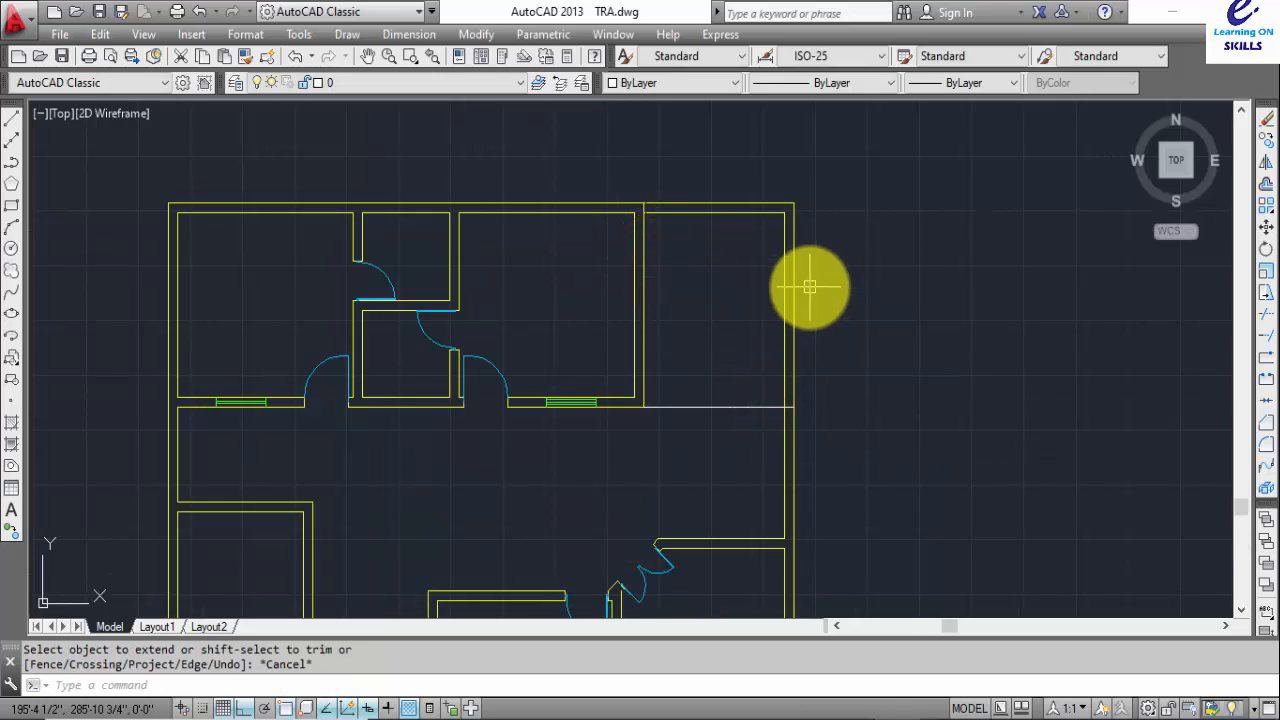
- Trim away the outer wall lines enclosing the upper-right area and the lower-left room of the copied plan
type("tr")
key("Return")
key("Return")
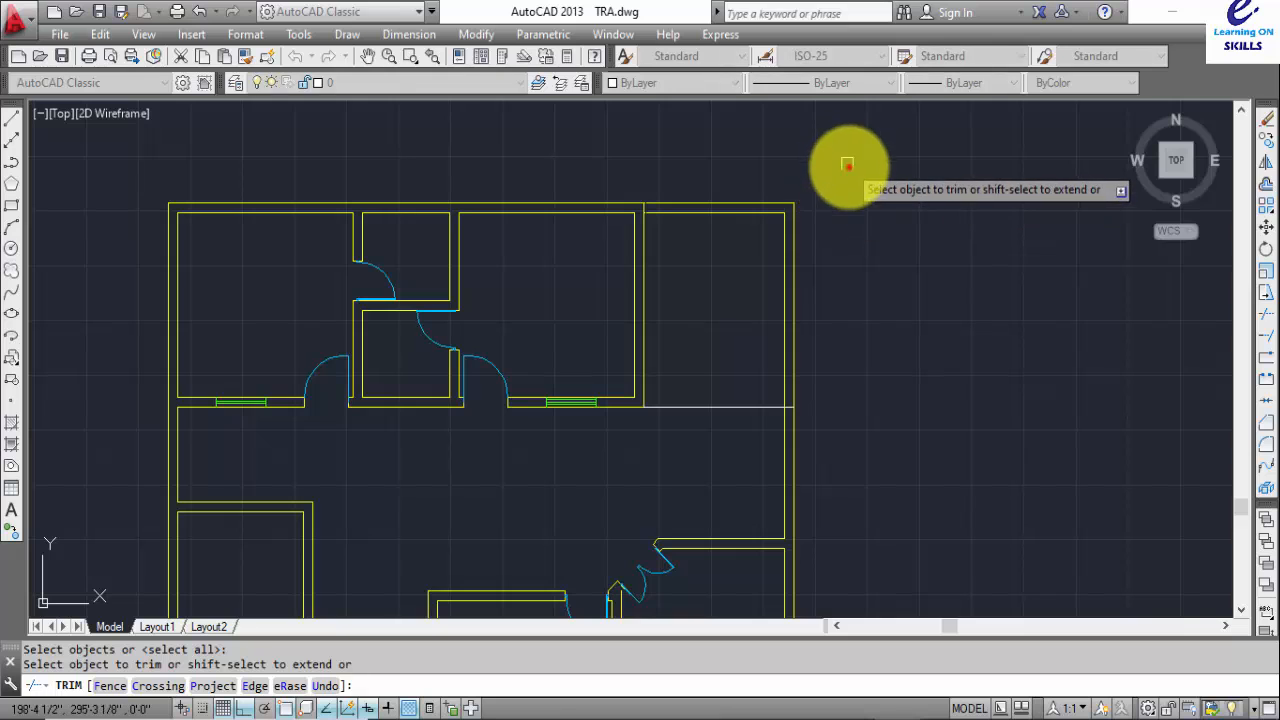
left_click(849, 166)
left_click(729, 331)
scroll(712, 365, "down", 2)
middle_click_drag(709, 355, 703, 340)
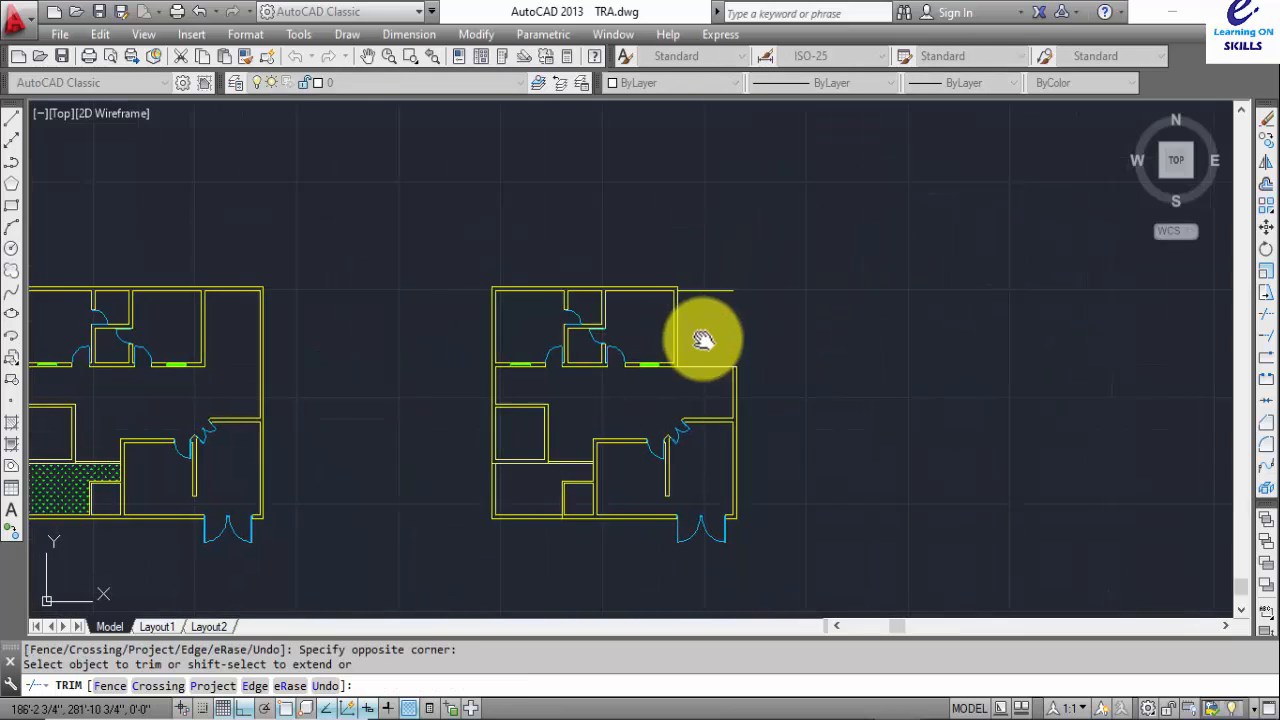
scroll(571, 430, "up", 3)
left_click(629, 372)
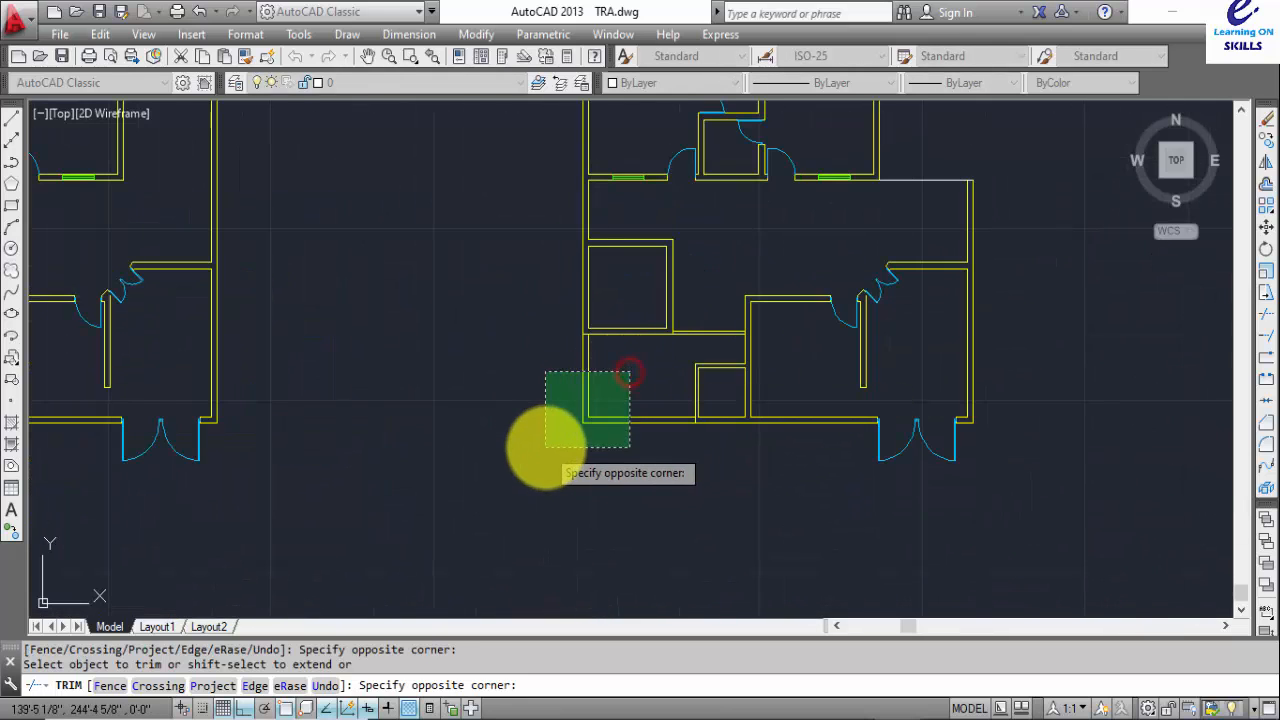
left_click(545, 447)
key("Escape")
- Erase the leftover inner wall lines of the lower-left room and the stray line above the upper-right area
left_click(615, 365)
left_click(526, 431)
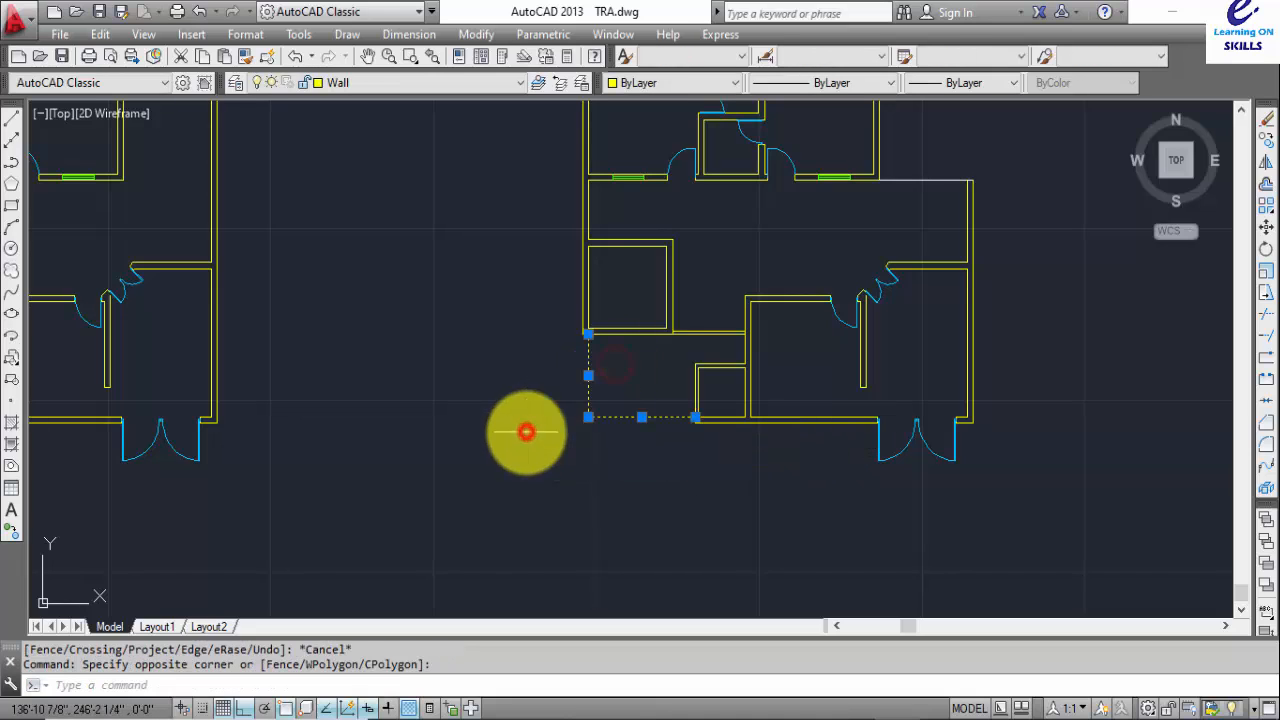
key("Delete")
middle_click_drag(808, 325, 711, 445)
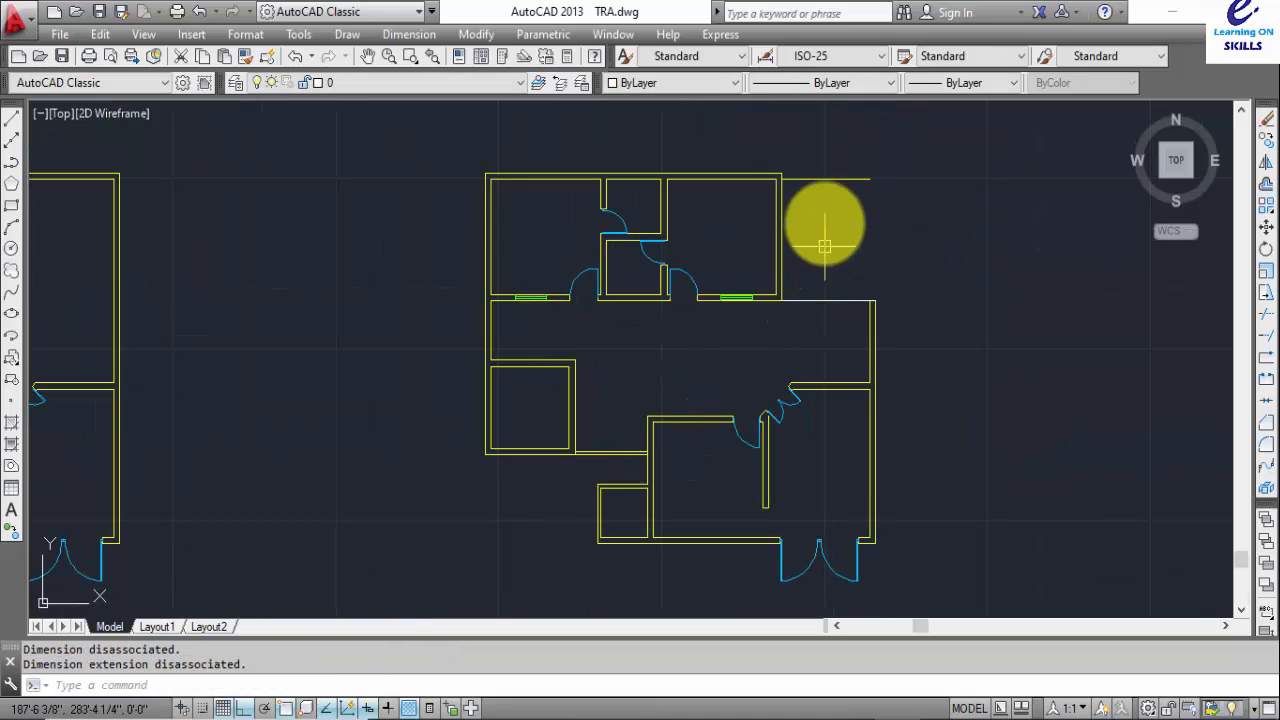
left_click(811, 179)
key("Delete")
- Erase the double entrance door from the bottom wall of the copied plan
scroll(967, 465, "up", 1)
middle_click_drag(925, 377, 874, 279)
left_click(762, 512)
left_click(554, 537)
key("Delete")
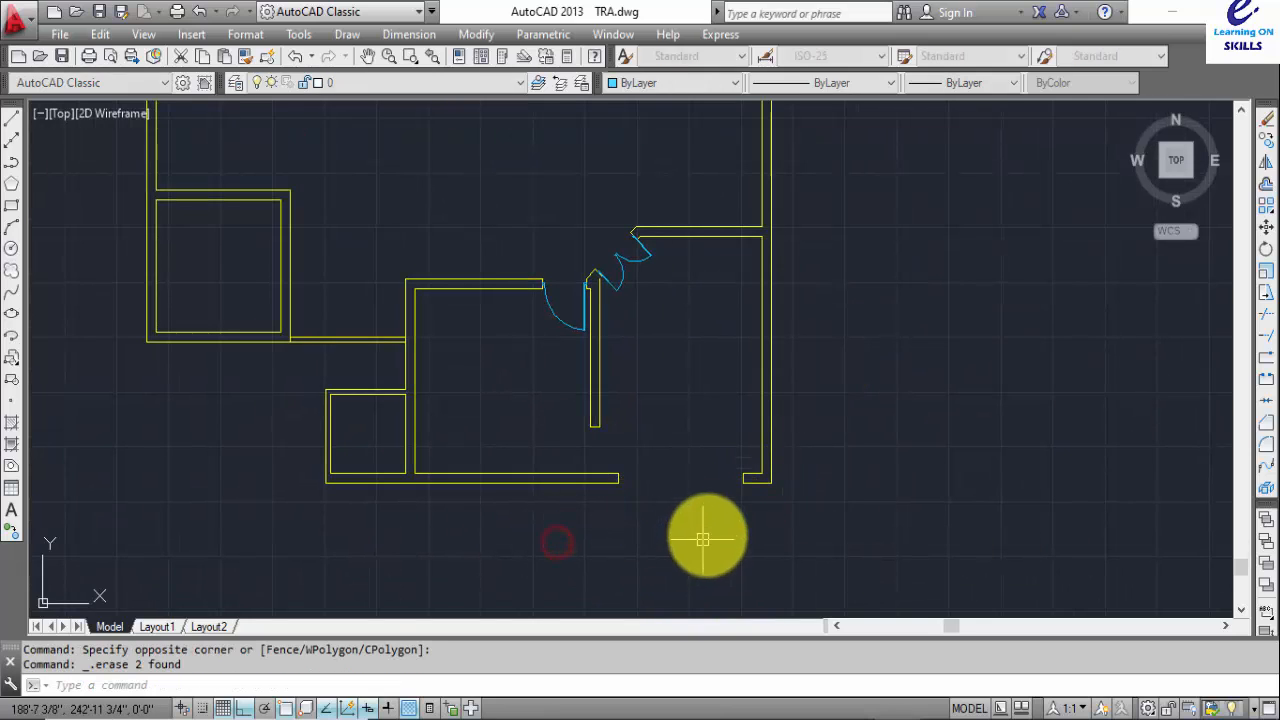
- Extend the bottom wall's inner and outer lines across the entrance opening to close it
scroll(718, 508, "up", 2)
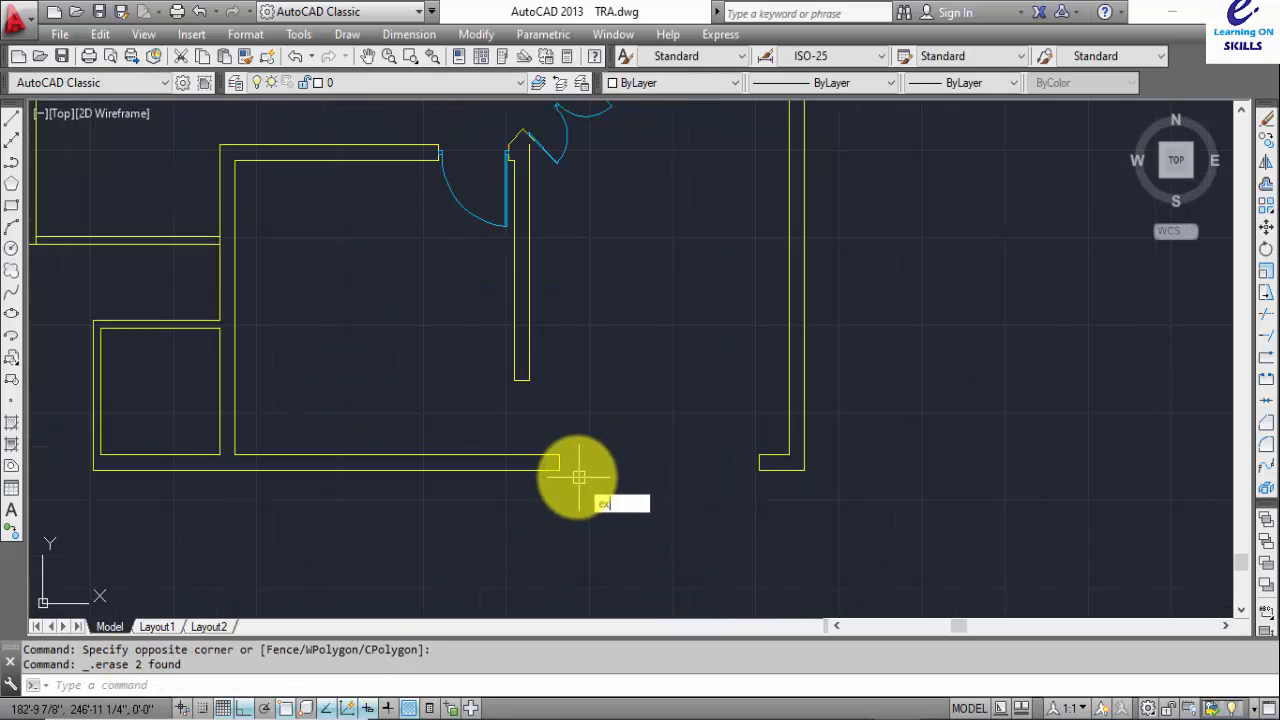
type("ex")
key("Return")
key("Return")
left_click(543, 456)
left_click(538, 470)
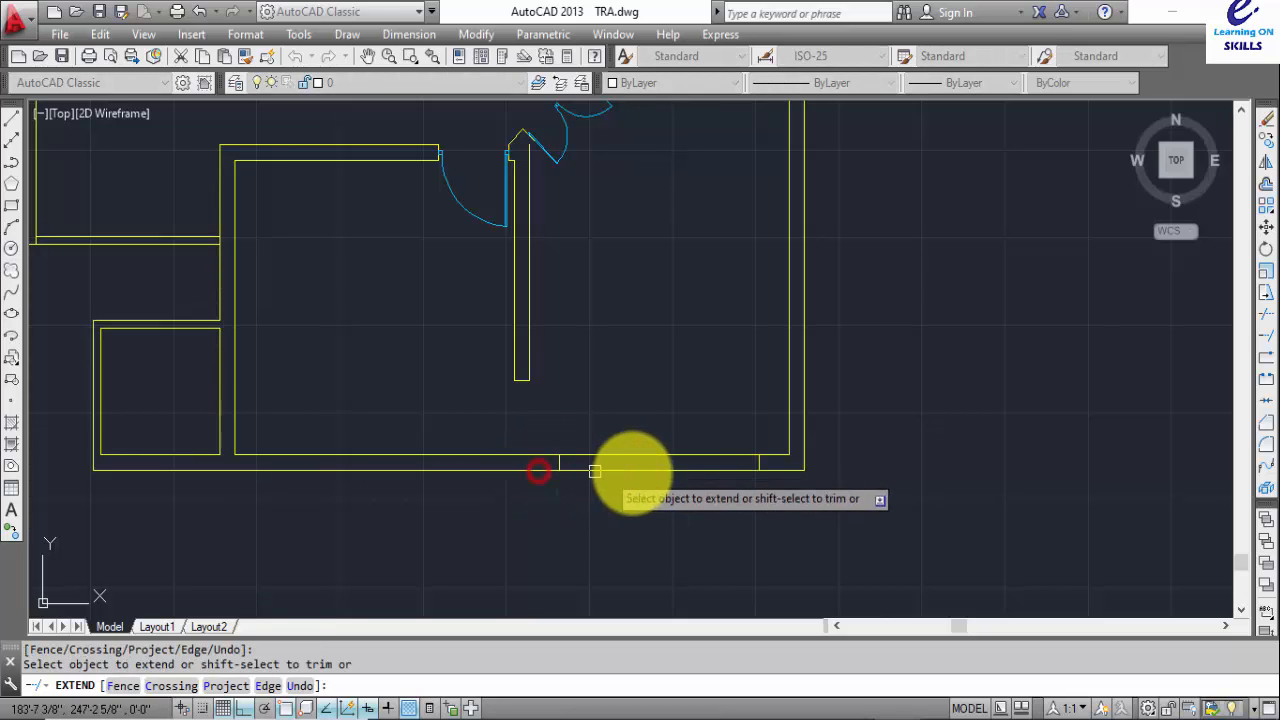
key("Escape")
- Erase the two short jamb lines left inside the closed entrance opening
scroll(767, 470, "up", 2)
left_click(763, 459)
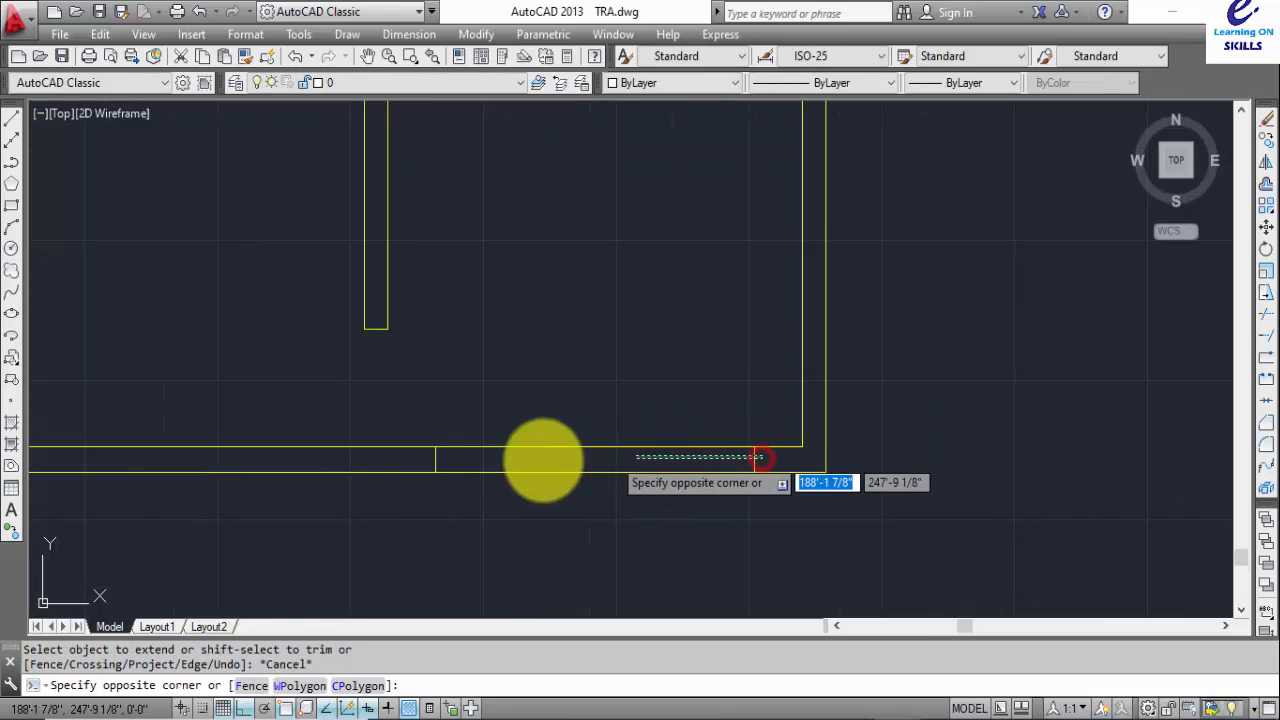
left_click(423, 457)
key("Delete")
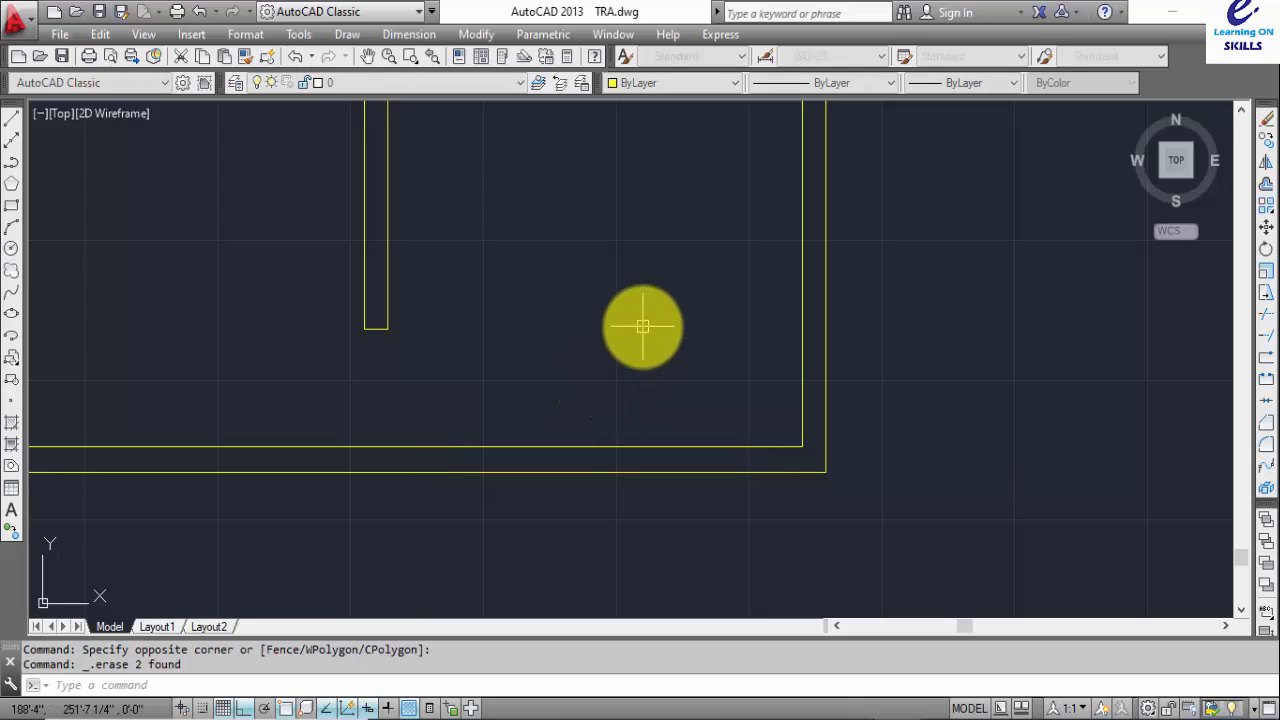
- Offset the square room's lower outer wall line 3' downward and the small room's left outer wall line 3' to the left
scroll(623, 409, "down", 5)
scroll(623, 409, "up", 2)
scroll(690, 315, "down", 2)
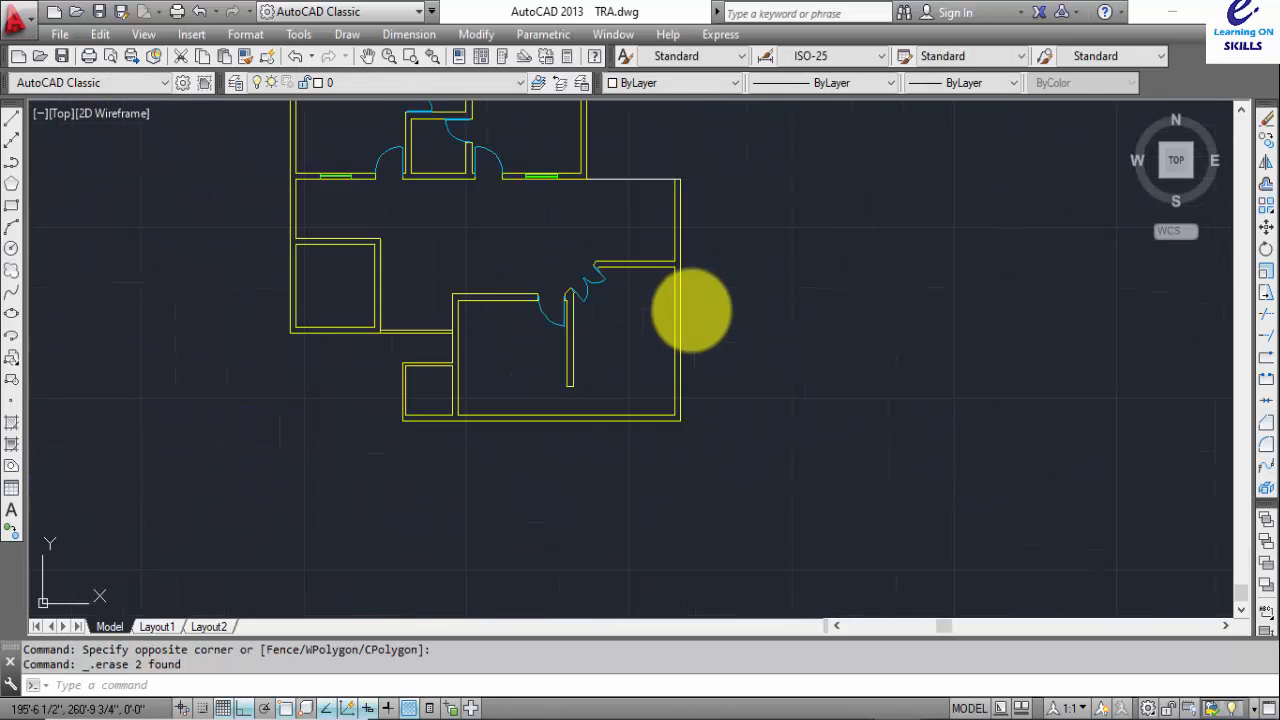
scroll(686, 395, "up", 1)
middle_click_drag(575, 292, 576, 399)
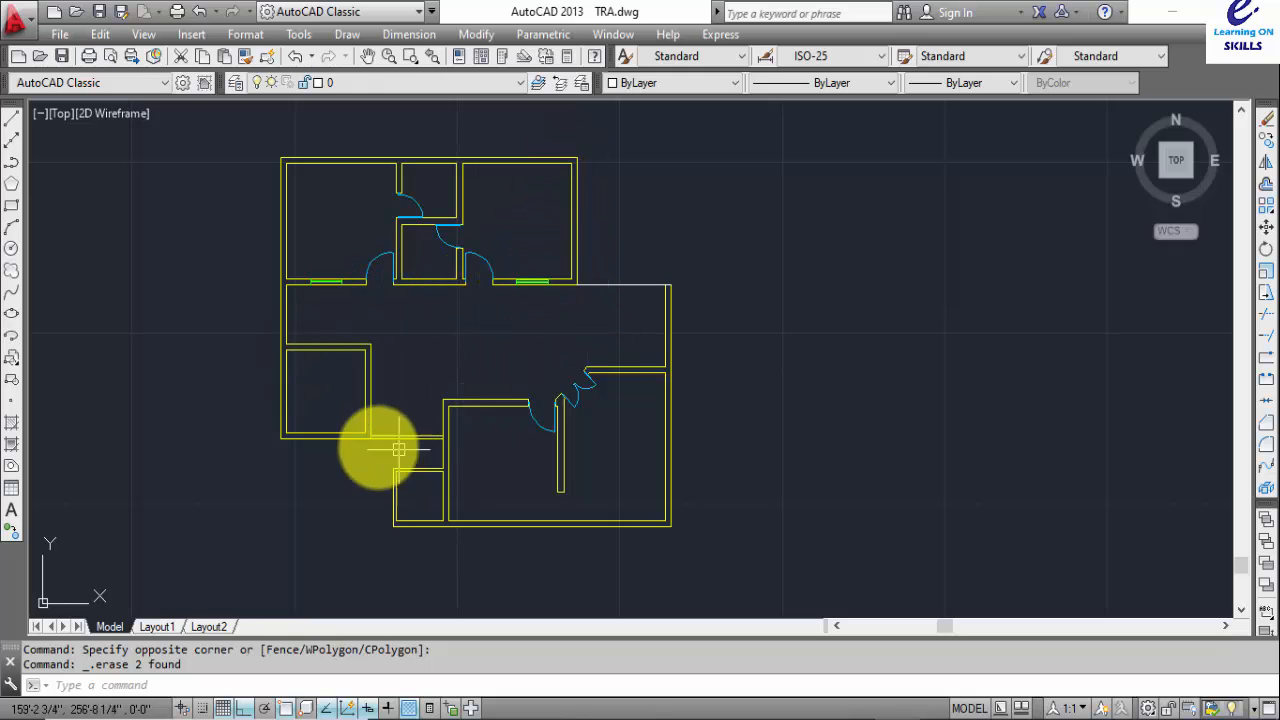
scroll(420, 346, "up", 2)
scroll(361, 396, "up", 1)
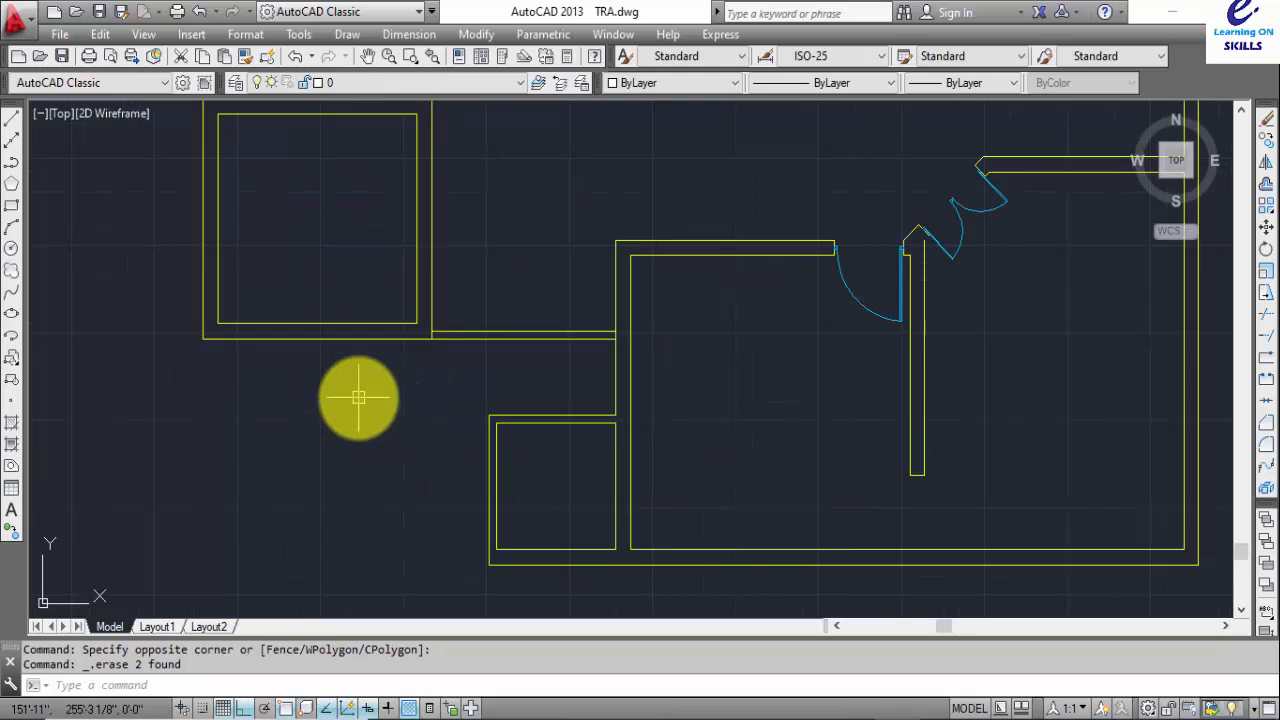
key("Escape")
middle_click_drag(346, 386, 397, 303)
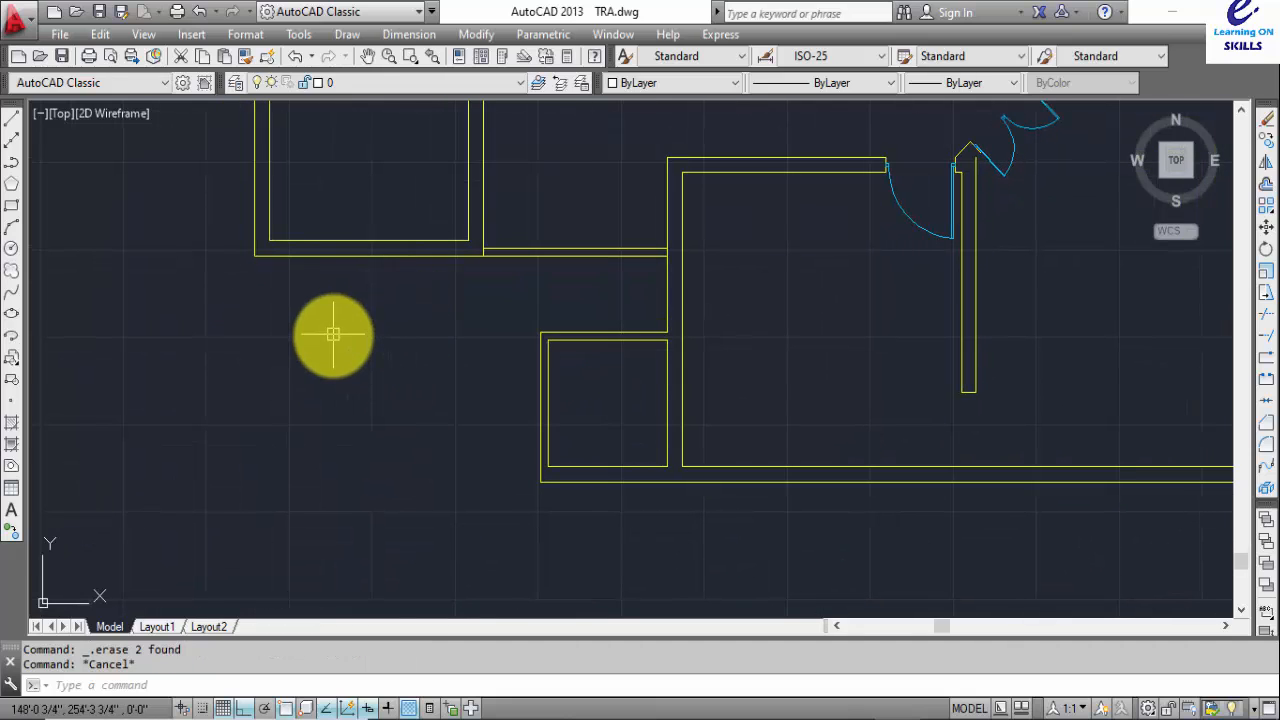
type("o")
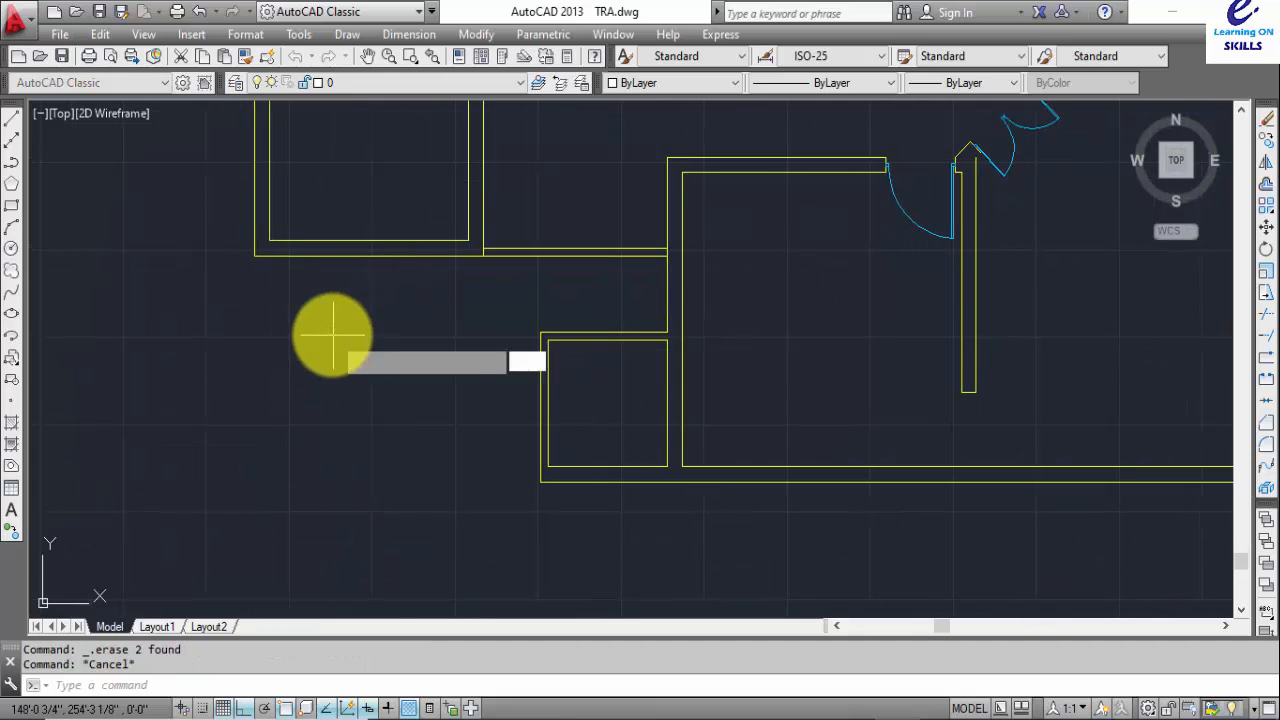
key("Return")
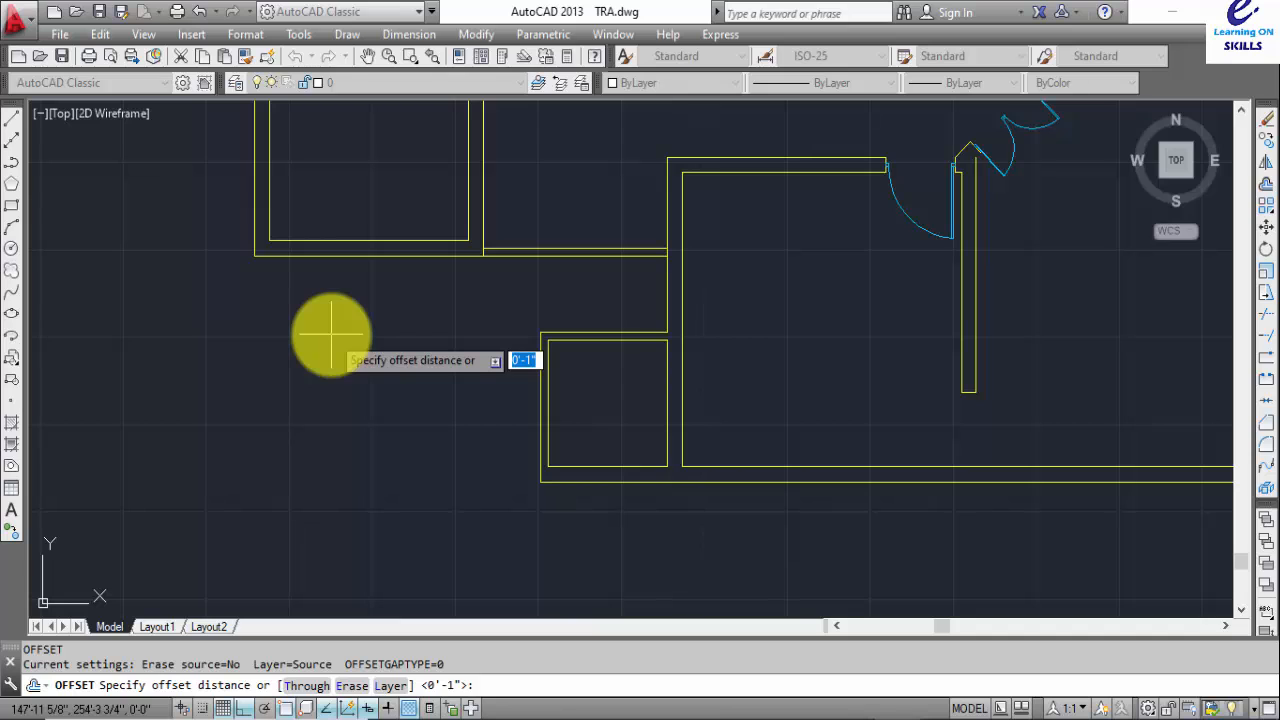
type("3'")
key("Return")
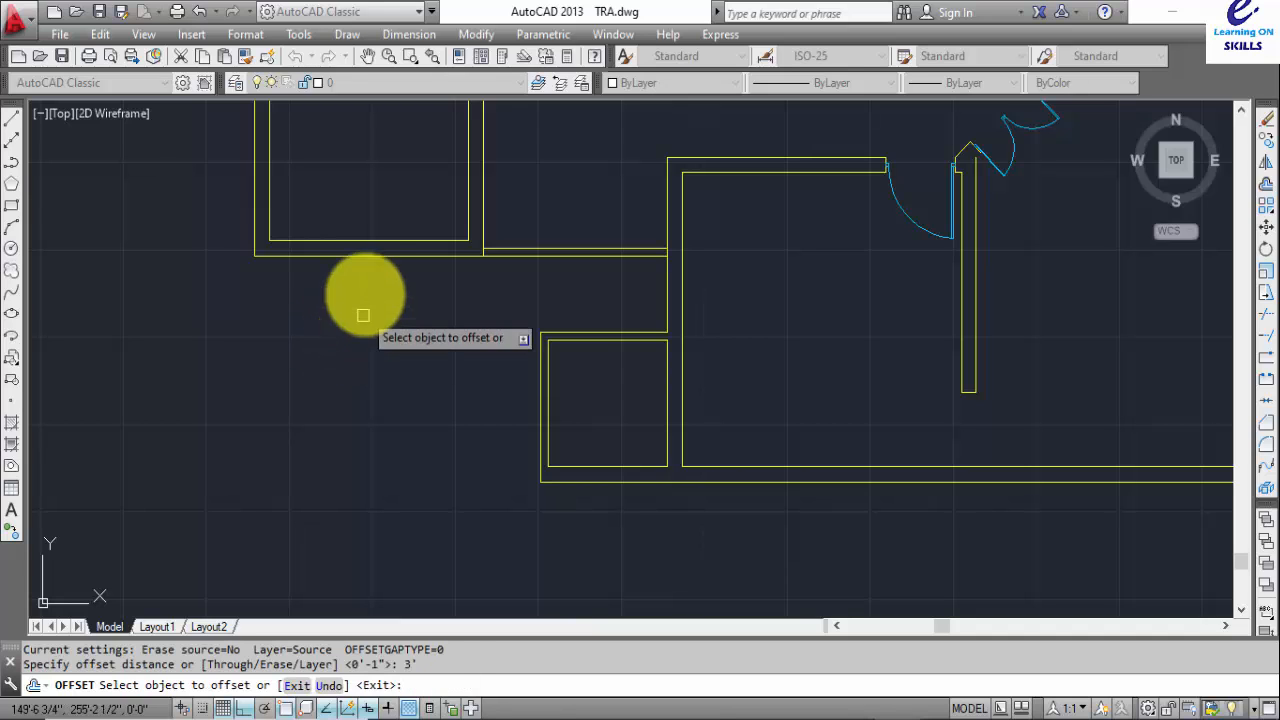
left_click(370, 255)
left_click(386, 362)
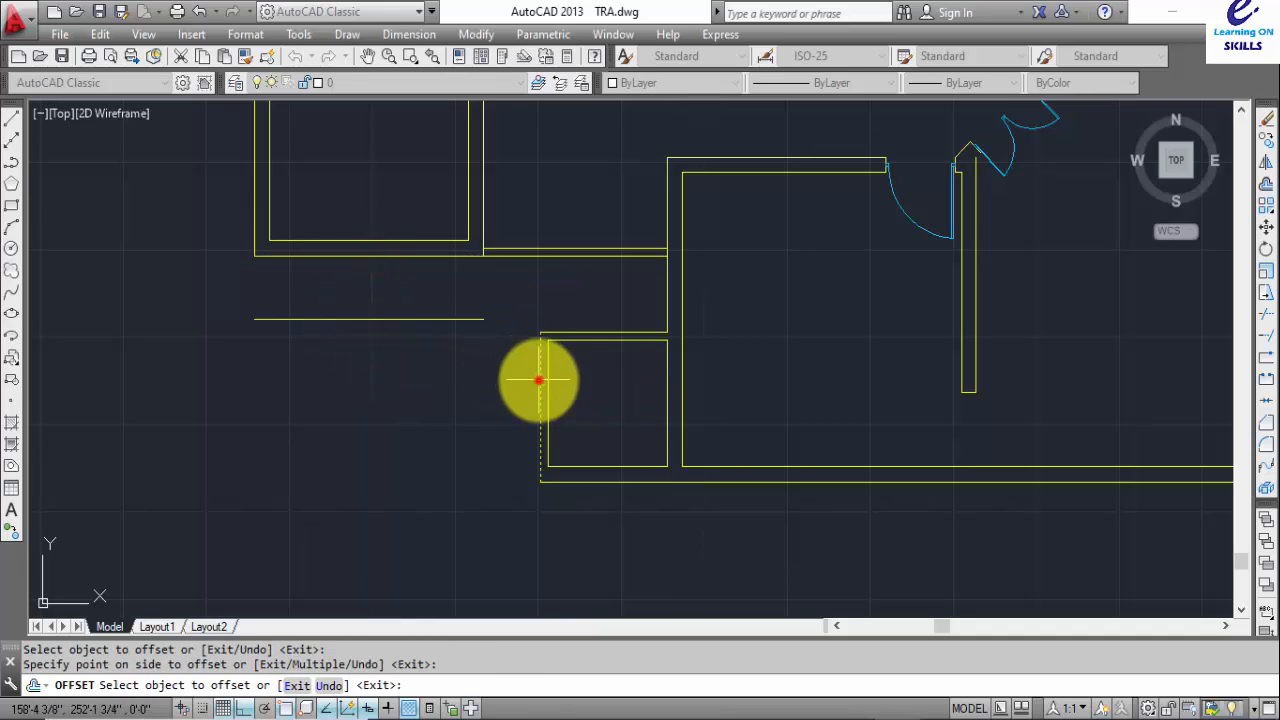
left_click(488, 388)
key("Escape")
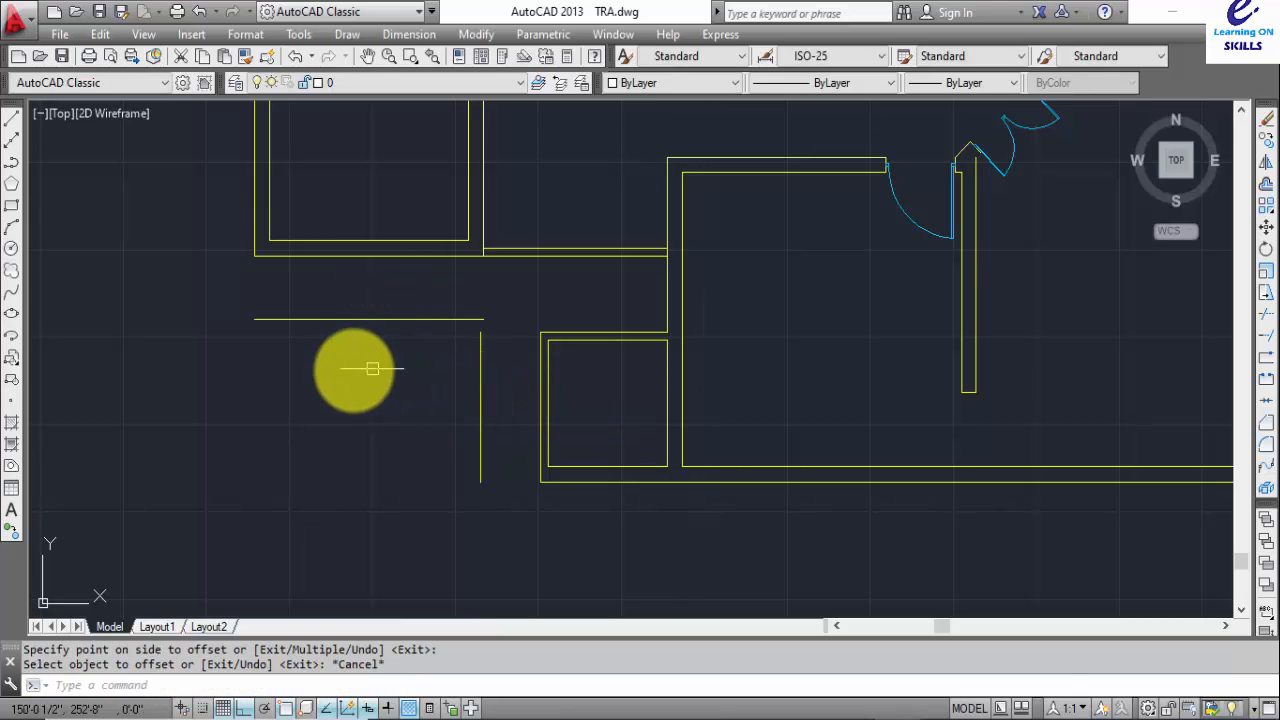
- Try to fillet the two offset lines with each other and with the square room's left wall line and the bottom wall line
scroll(471, 337, "up", 2)
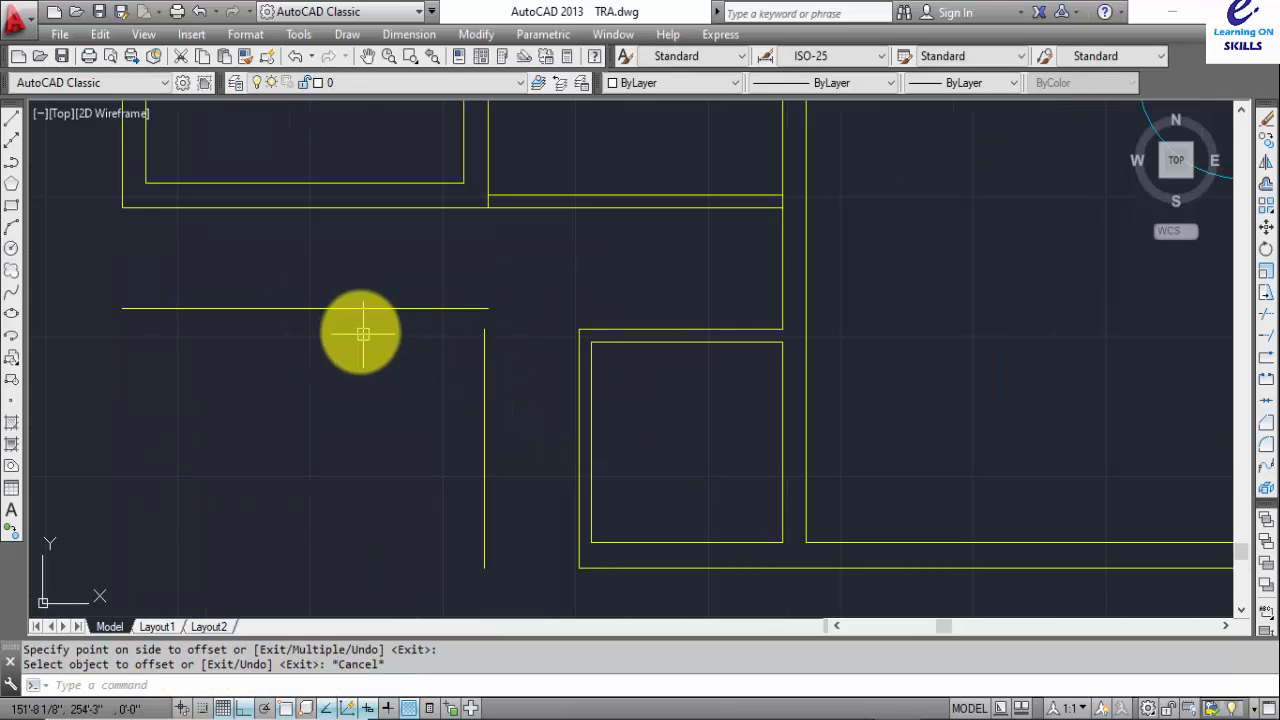
key("Escape")
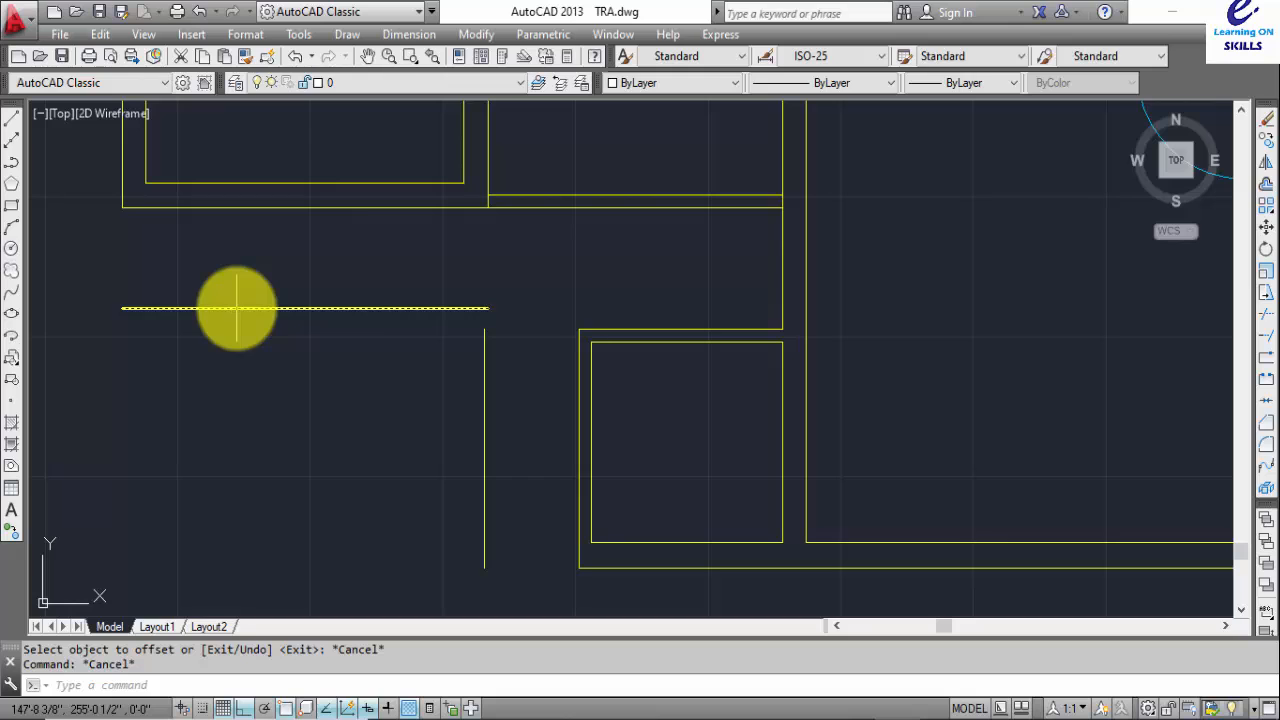
type("f")
key("Return")
left_click(187, 309)
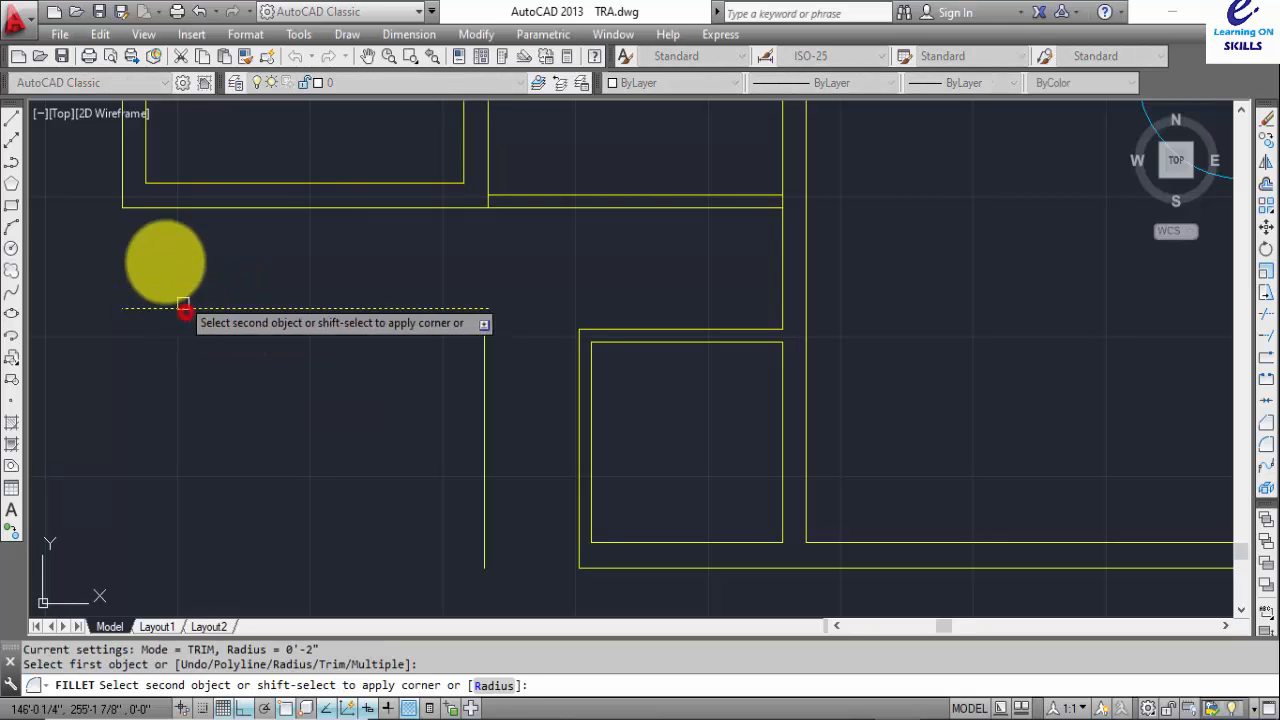
left_click(125, 182)
key("Return")
left_click(457, 307)
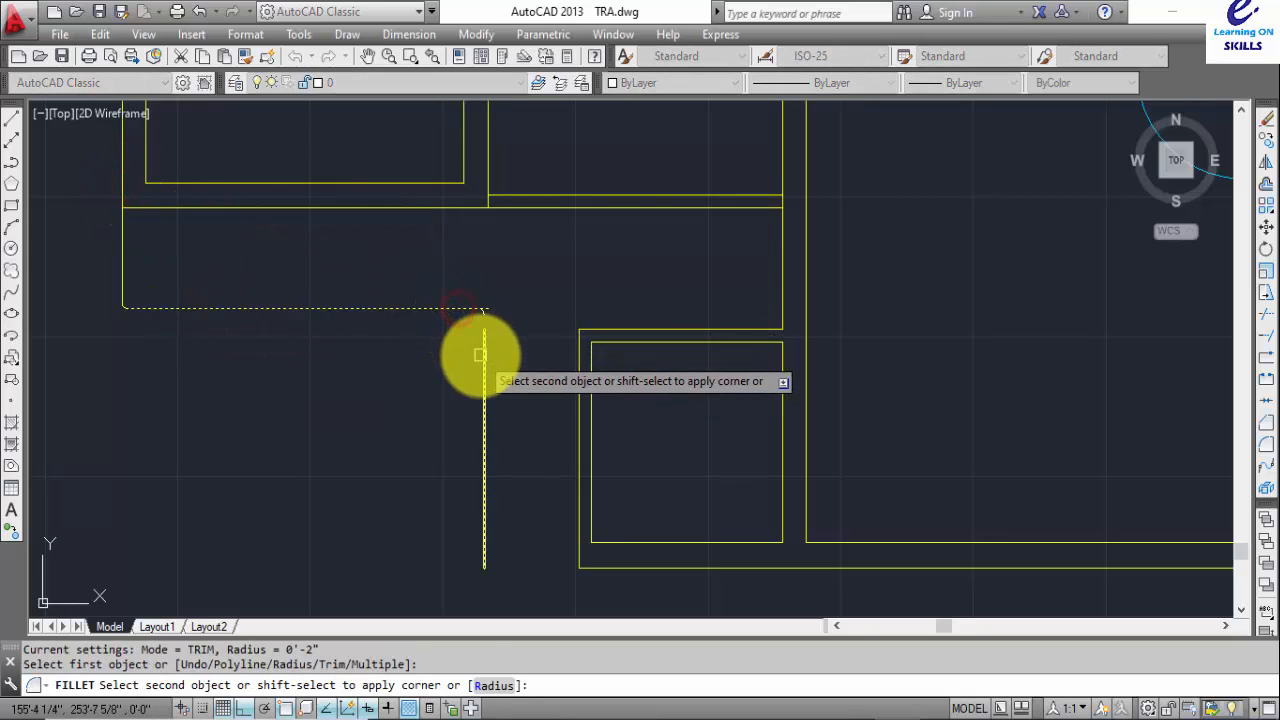
left_click(481, 355)
middle_click_drag(531, 506, 460, 457)
key("Return")
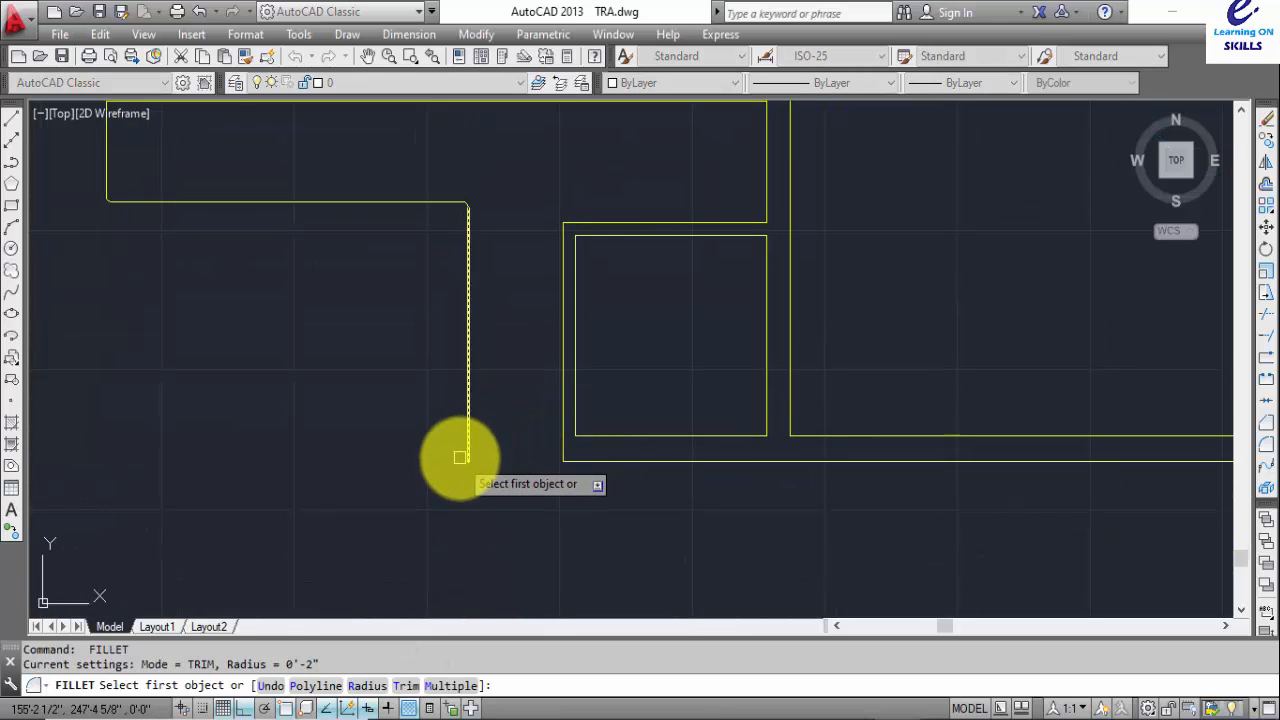
left_click(466, 452)
left_click(577, 458)
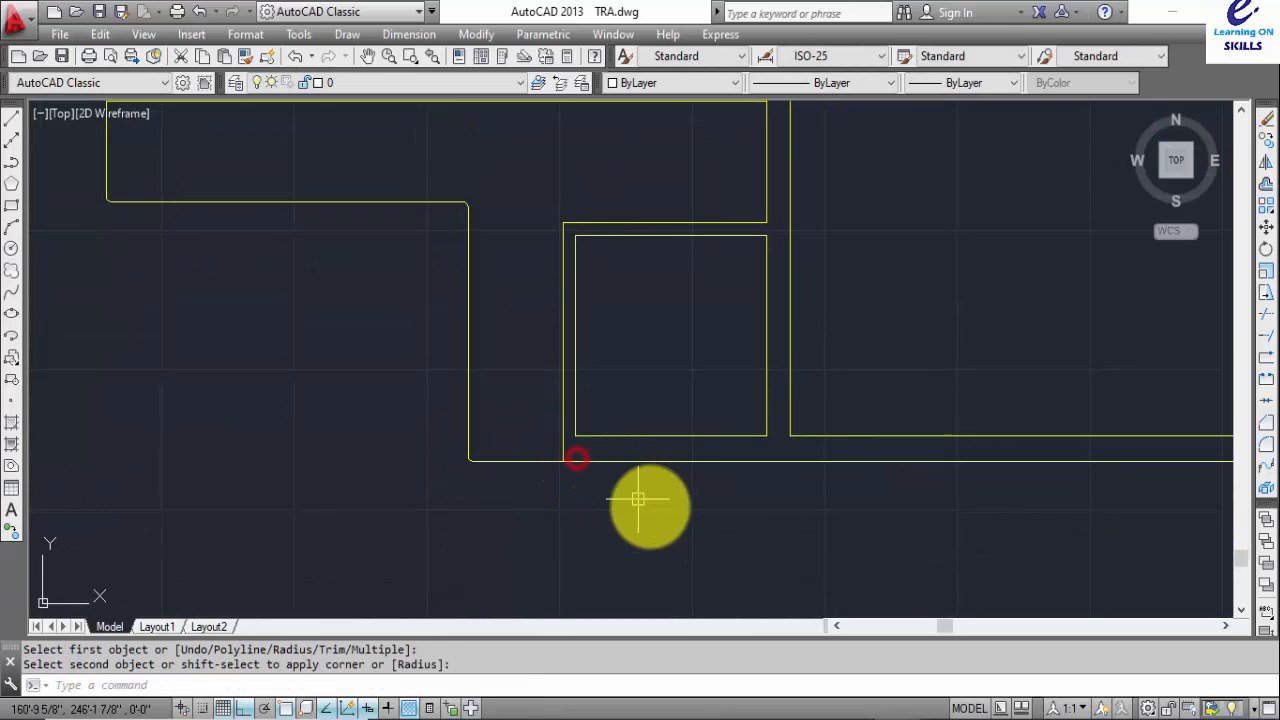
- Undo the rounded fillets on the two 3' offset lines
key("Escape")
scroll(572, 428, "down", 1)
scroll(488, 286, "up", 2)
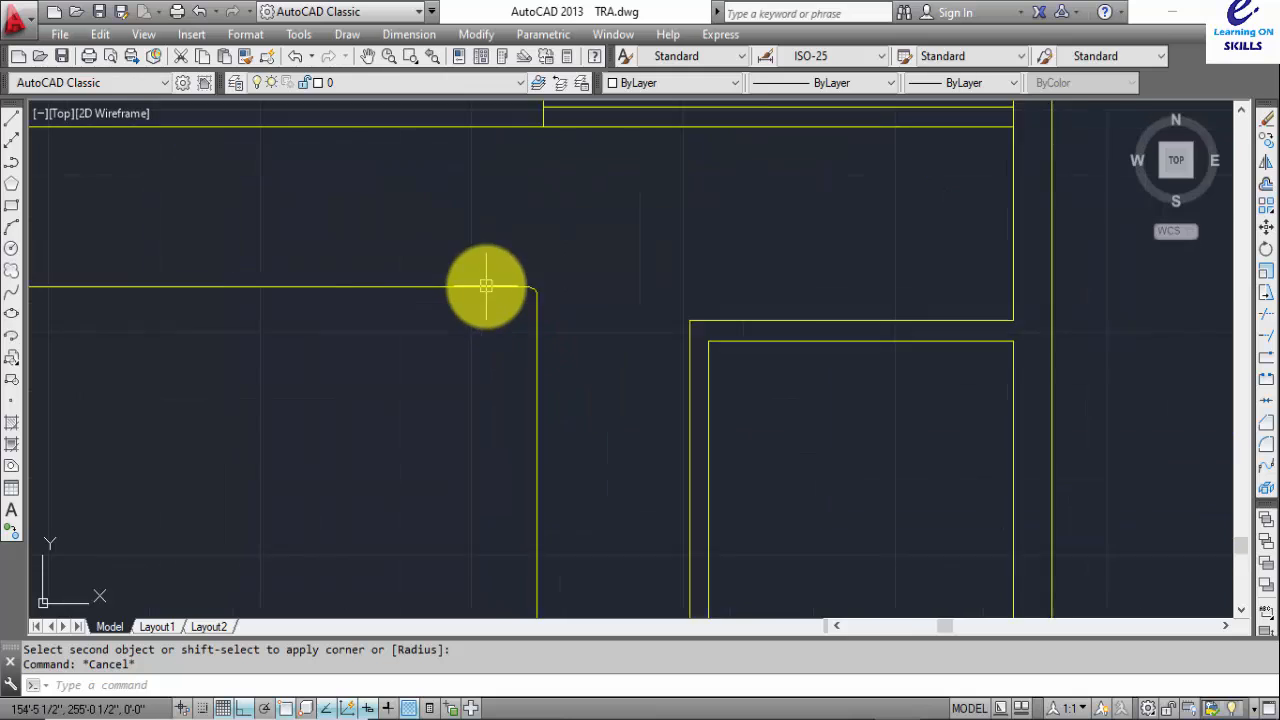
scroll(486, 286, "up", 3)
scroll(661, 365, "down", 2)
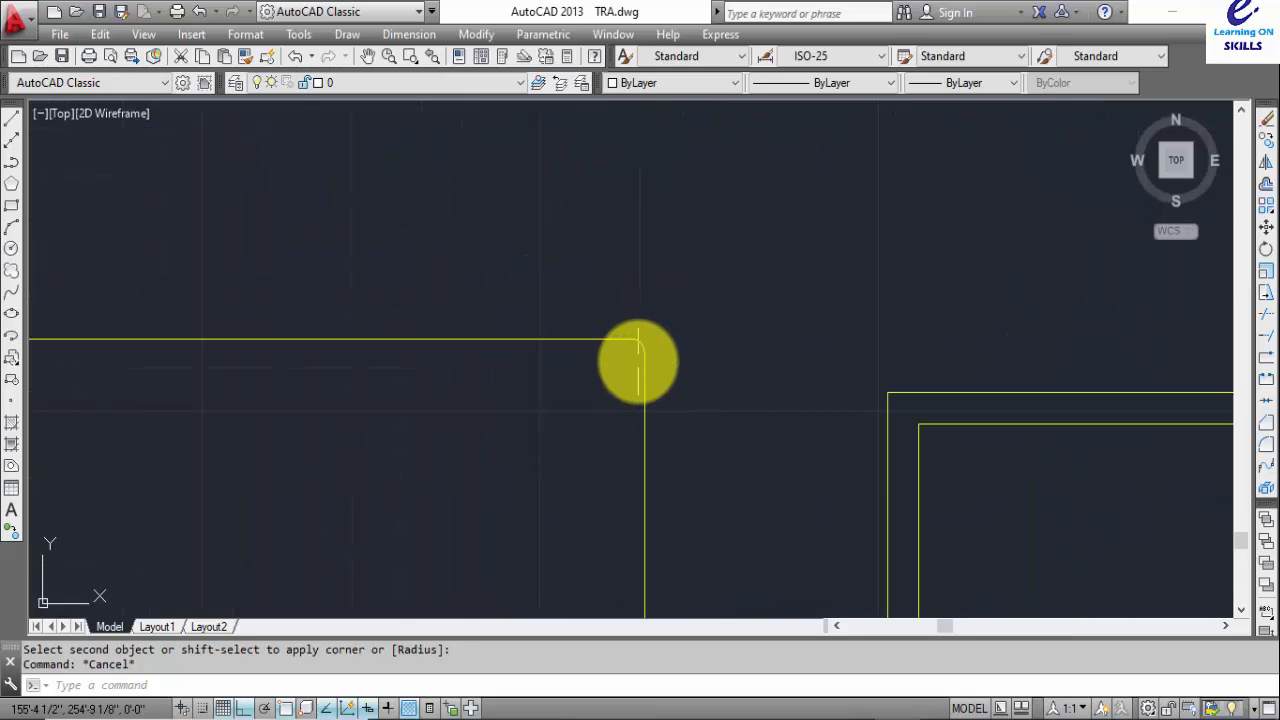
scroll(638, 360, "down", 3)
type("u")
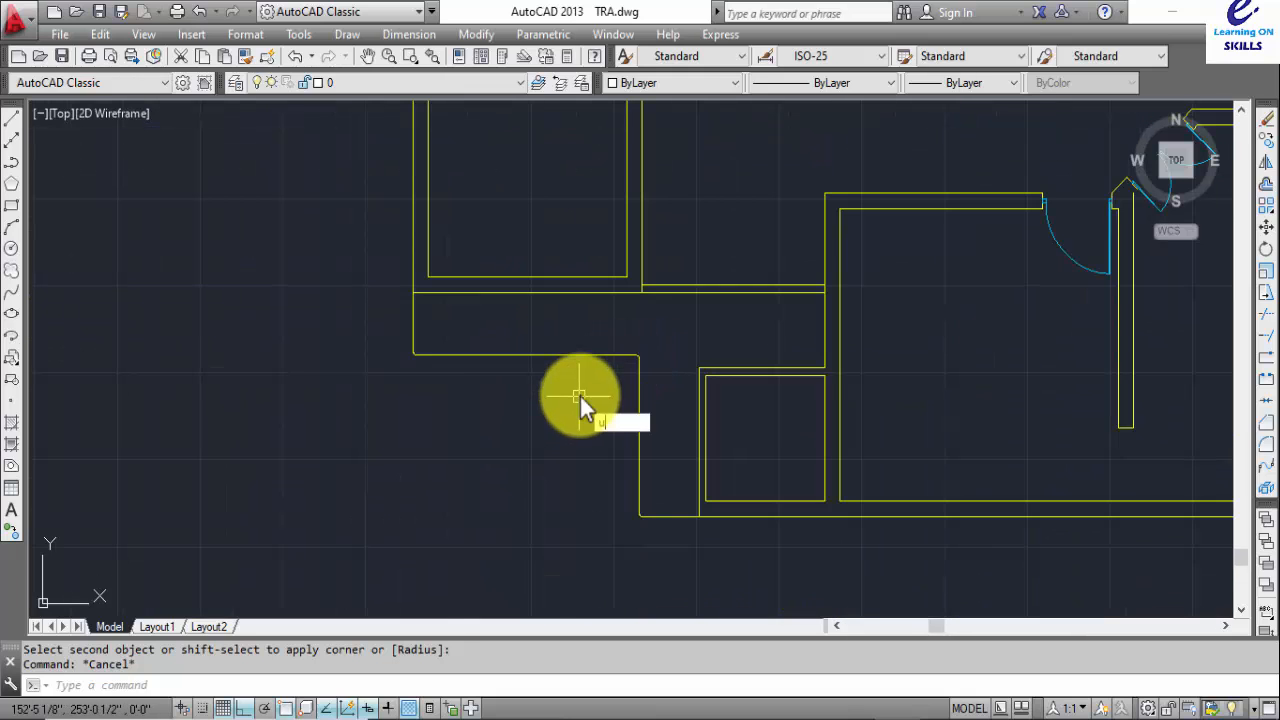
key("Return")
type("u")
key("Return")
type("u")
key("Return")
type("u")
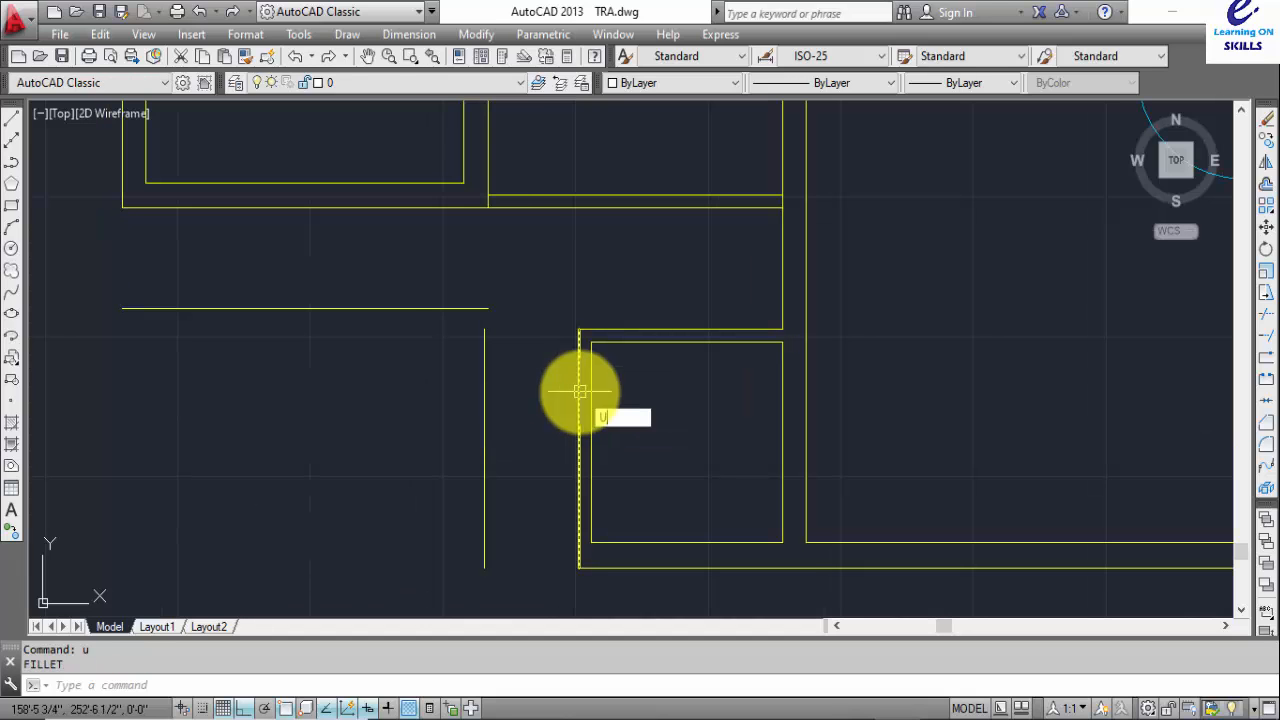
key("Escape")
middle_click_drag(376, 331, 418, 292)
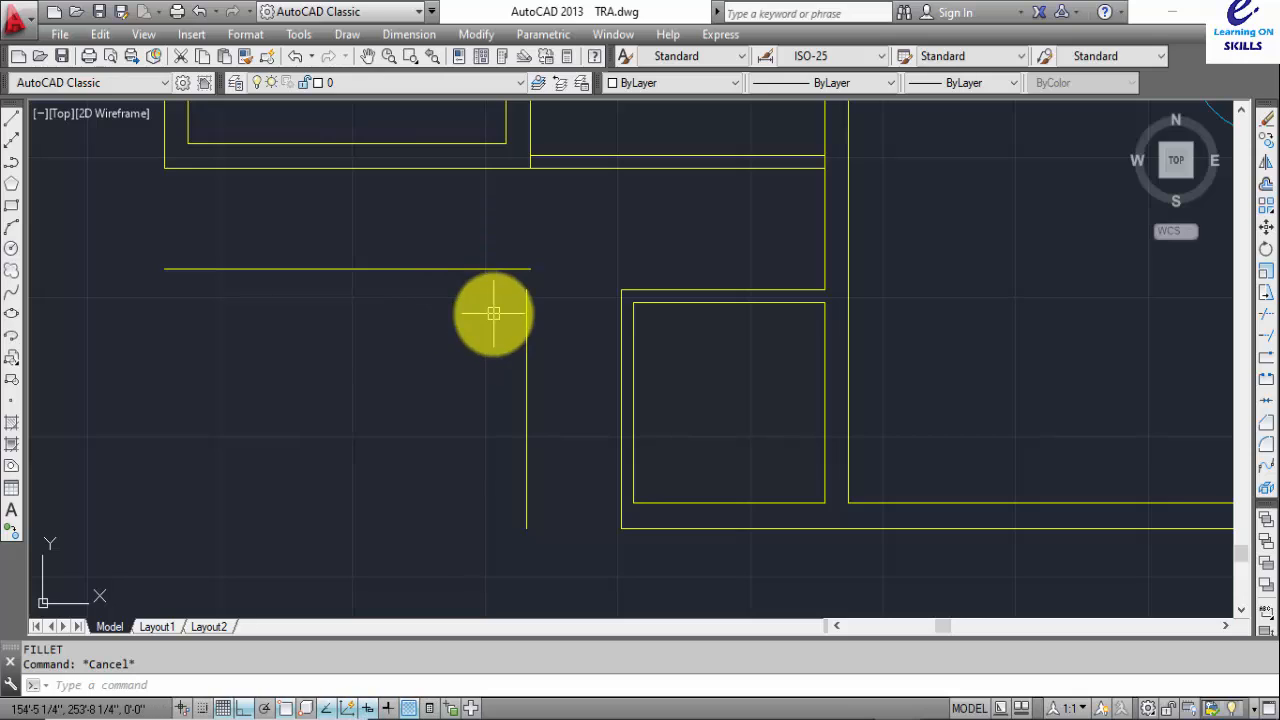
- Fillet the square room's left outer wall line with the offset line below it, using a radius of 0
type("f")
key("Return")
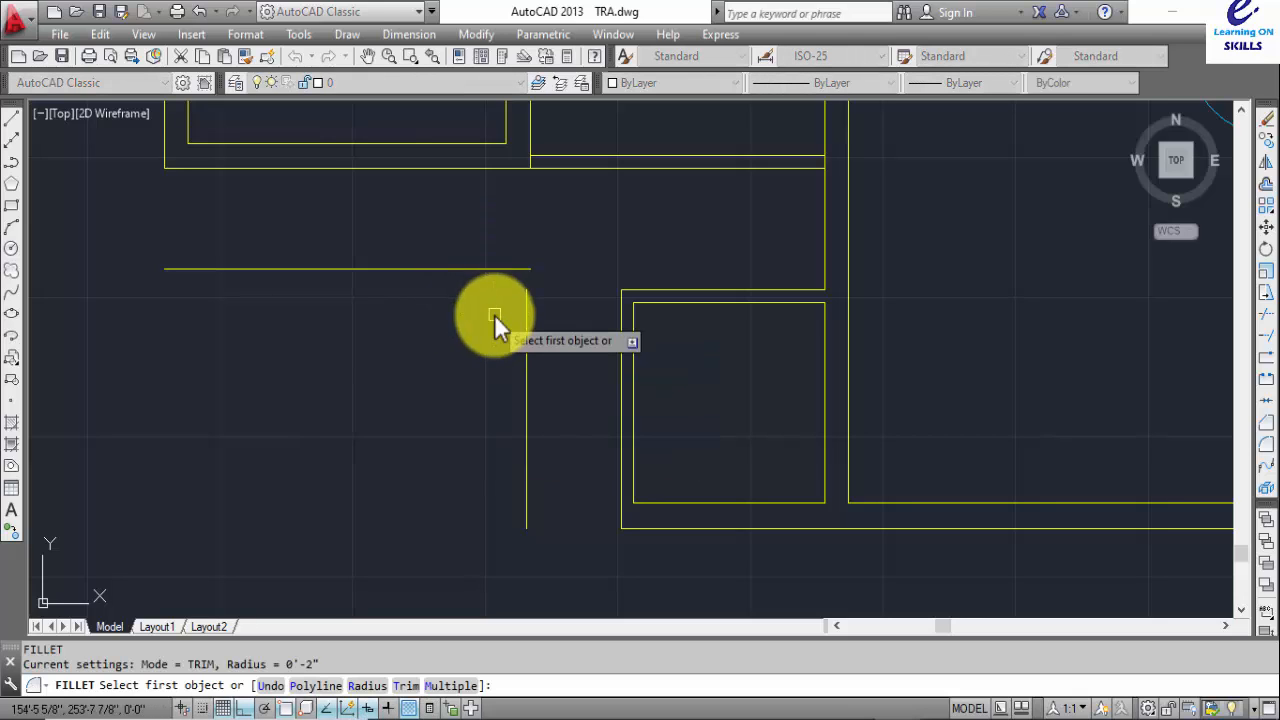
type("r")
key("Return")
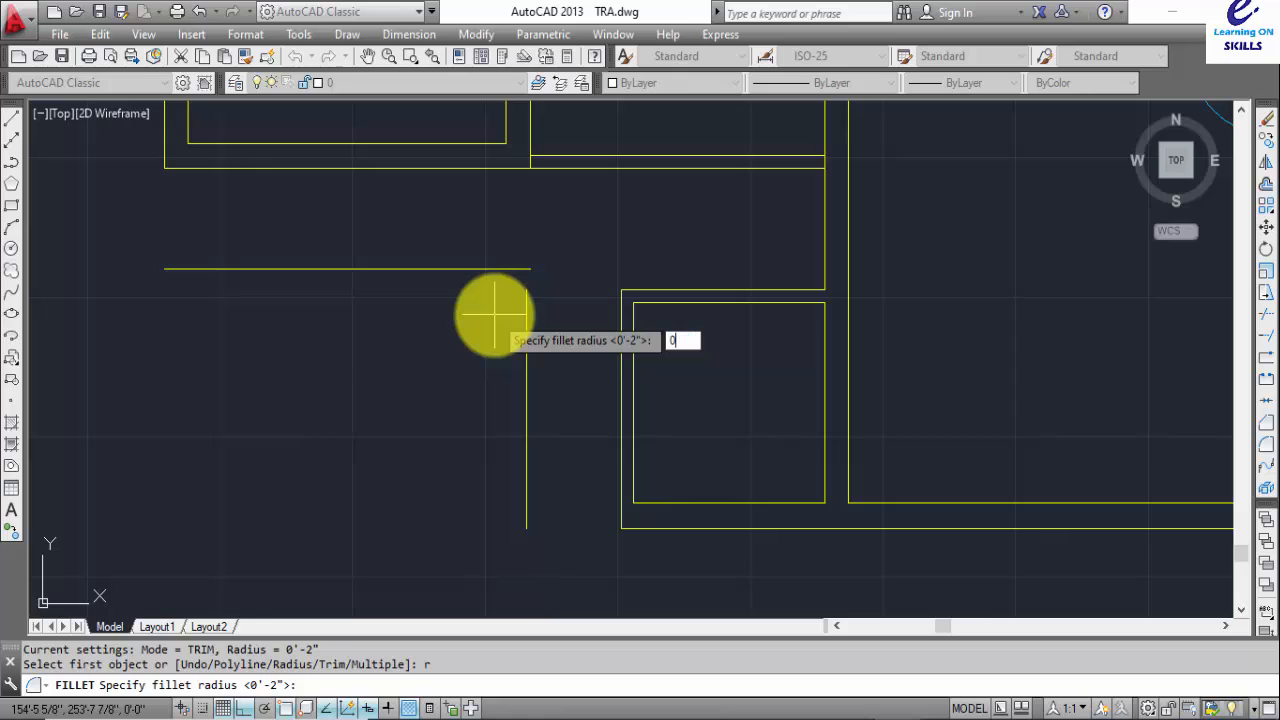
key("Return")
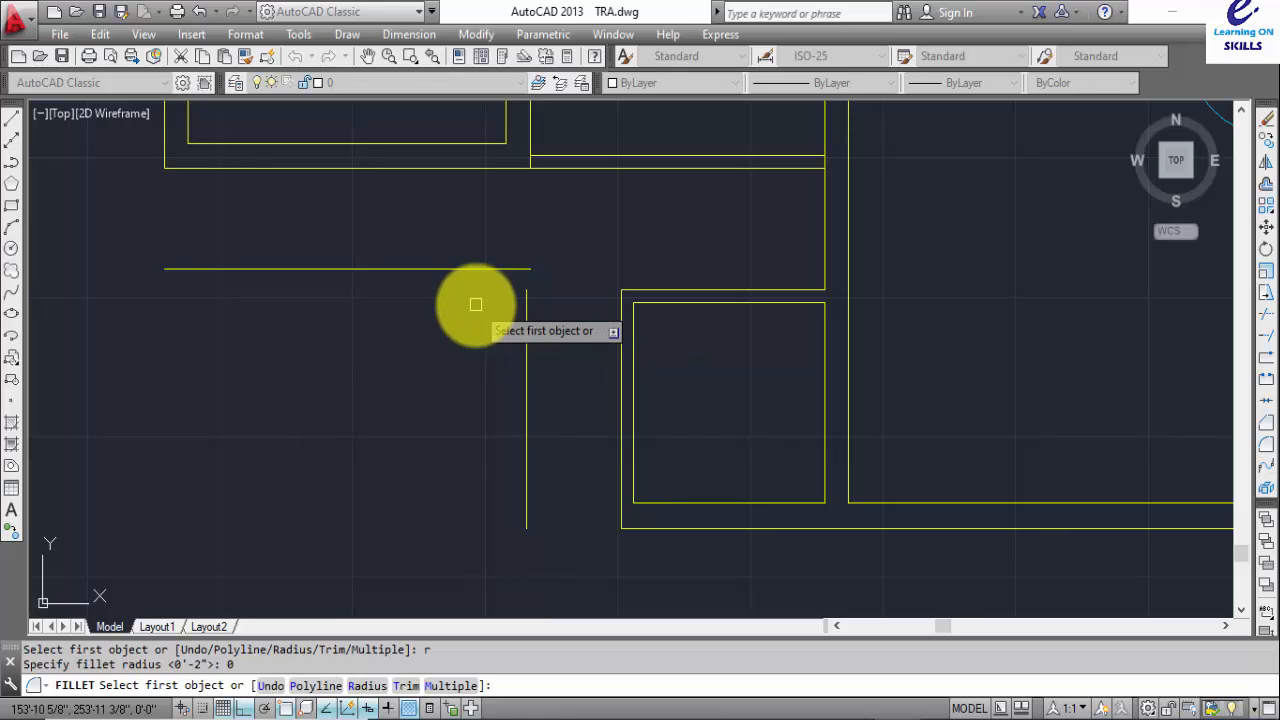
left_click(217, 266)
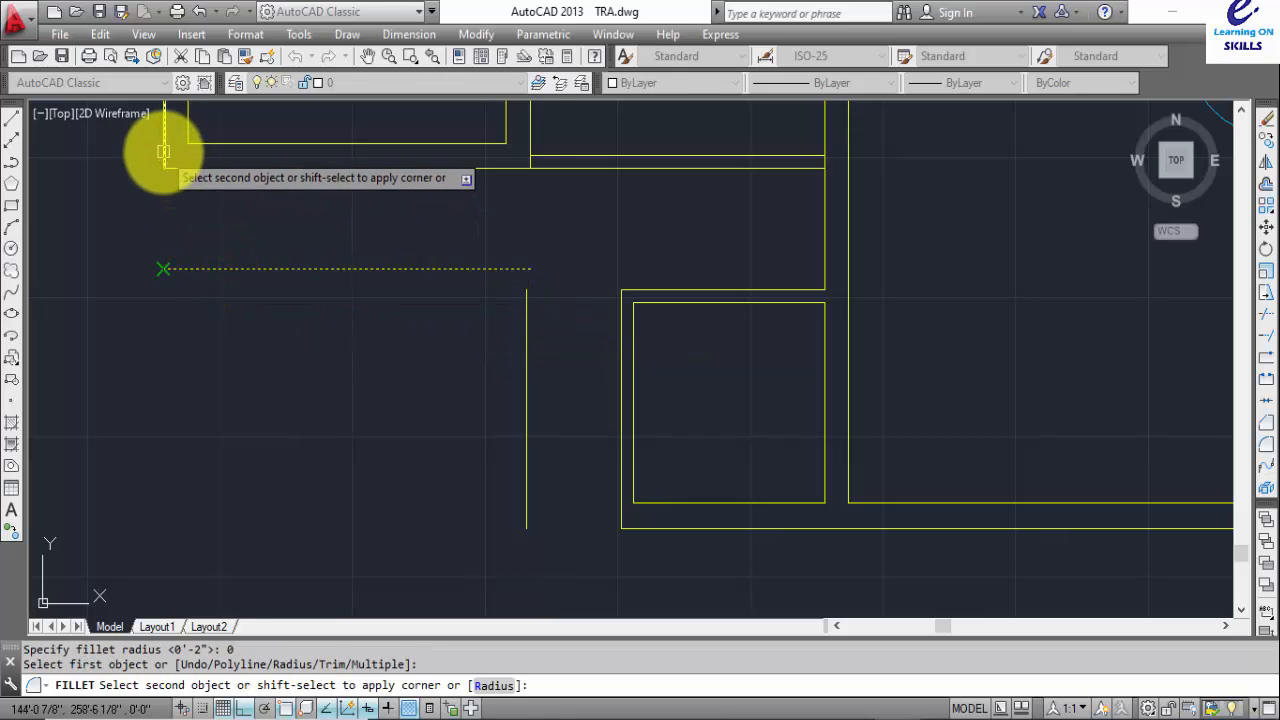
left_click(164, 150)
key("Return")
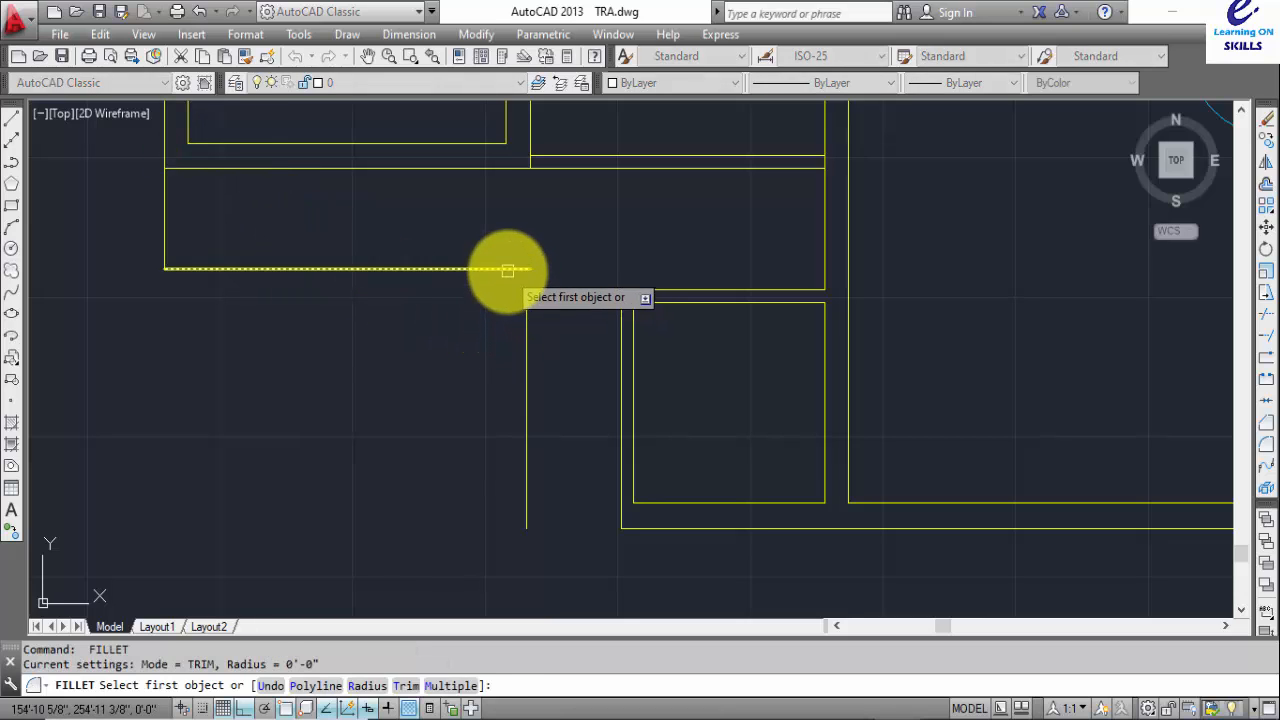
- Fillet the two offset lines together into a sharp corner, and the vertical one with the bottom outer wall line
left_click(508, 269)
left_click(526, 308)
key("Return")
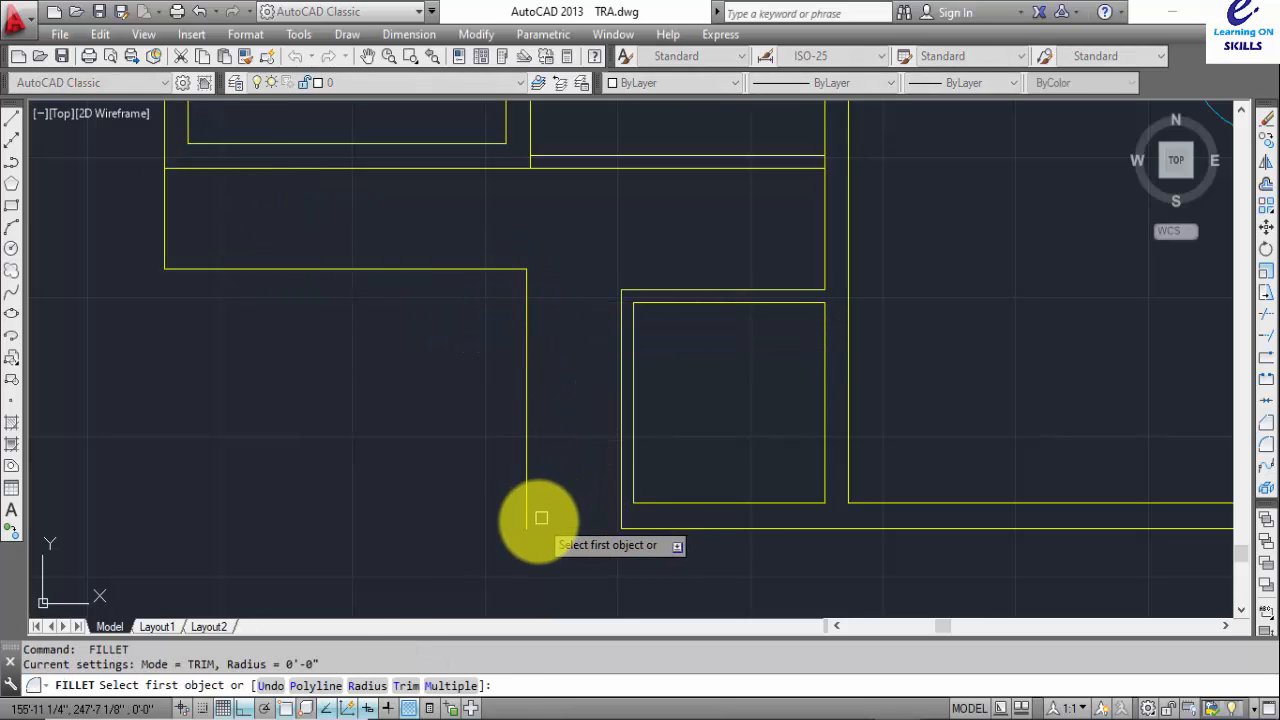
left_click(527, 521)
left_click(641, 529)
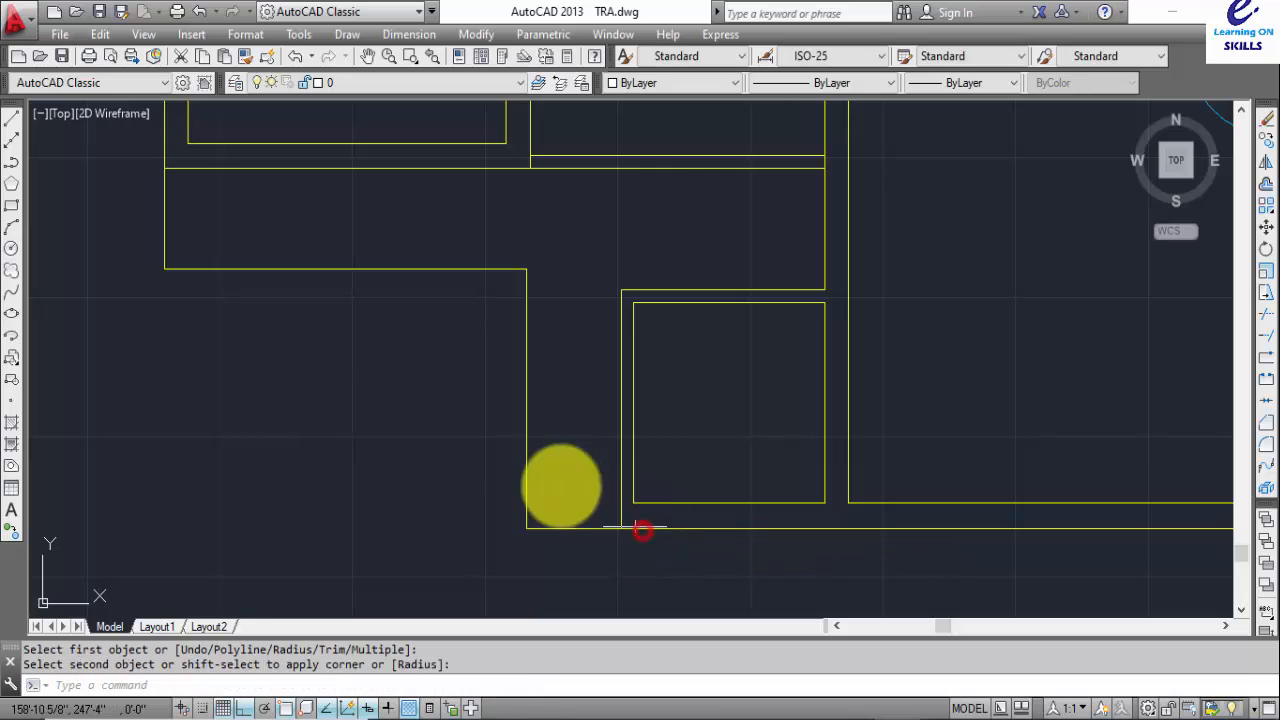
scroll(457, 380, "down", 2)
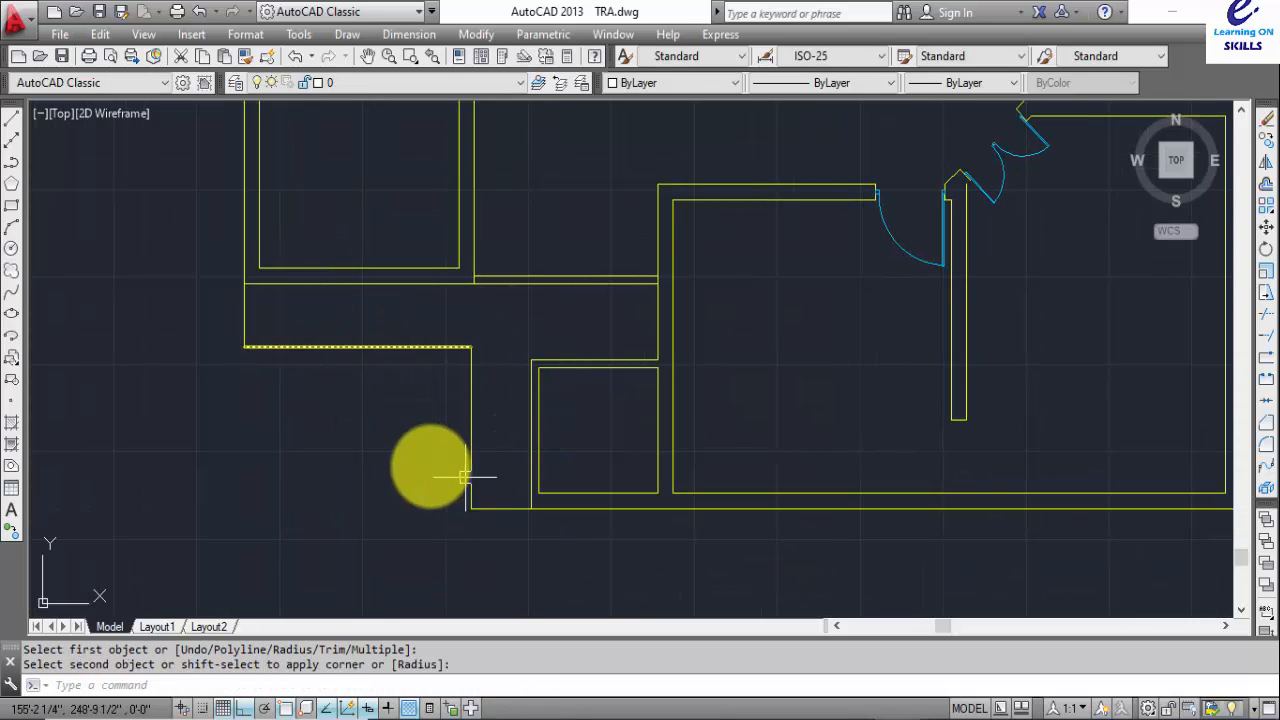
left_click(471, 470)
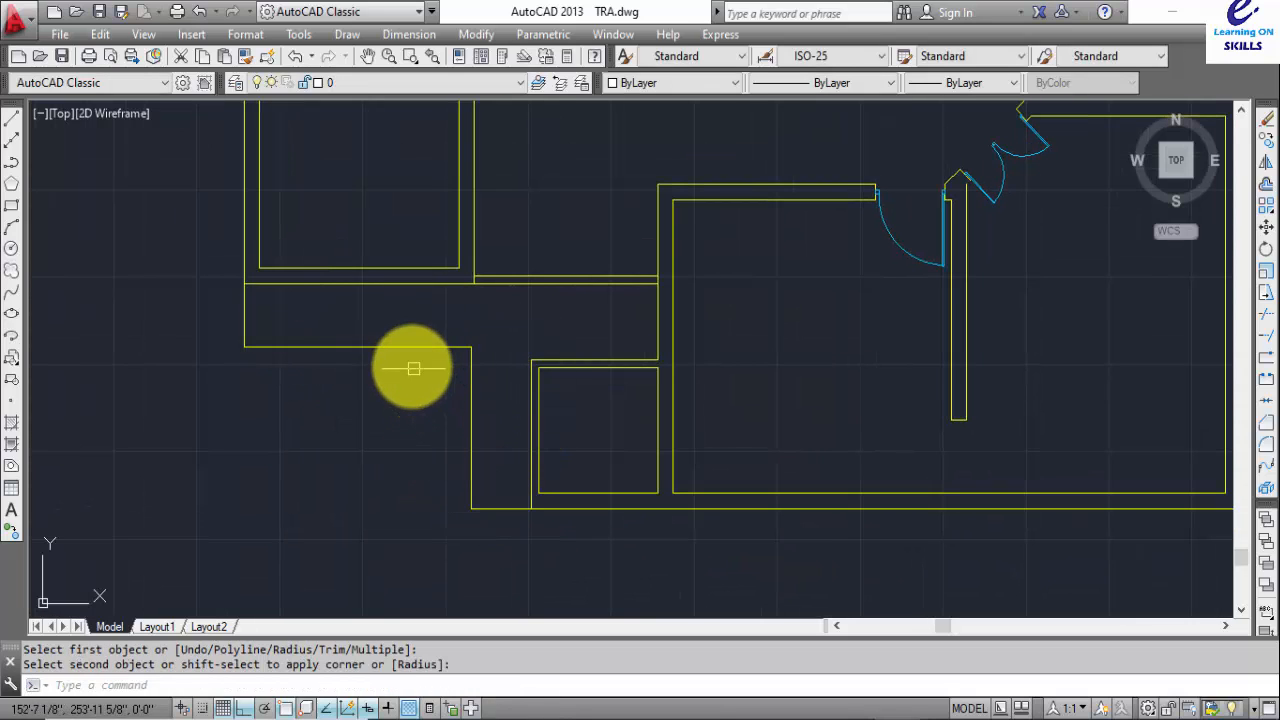
key("Escape")
- Offset the extended left wall line, the horizontal boundary line and the vertical boundary line 4" inward
type("o")
key("Return")
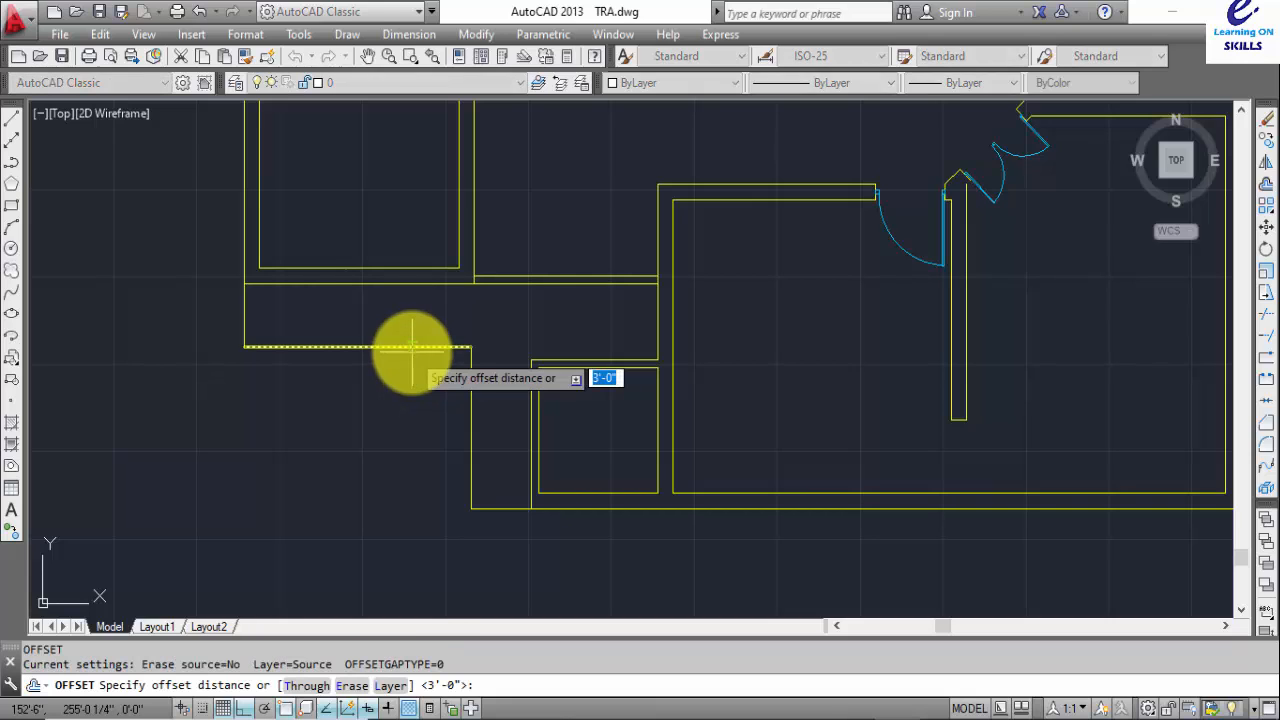
type("4")
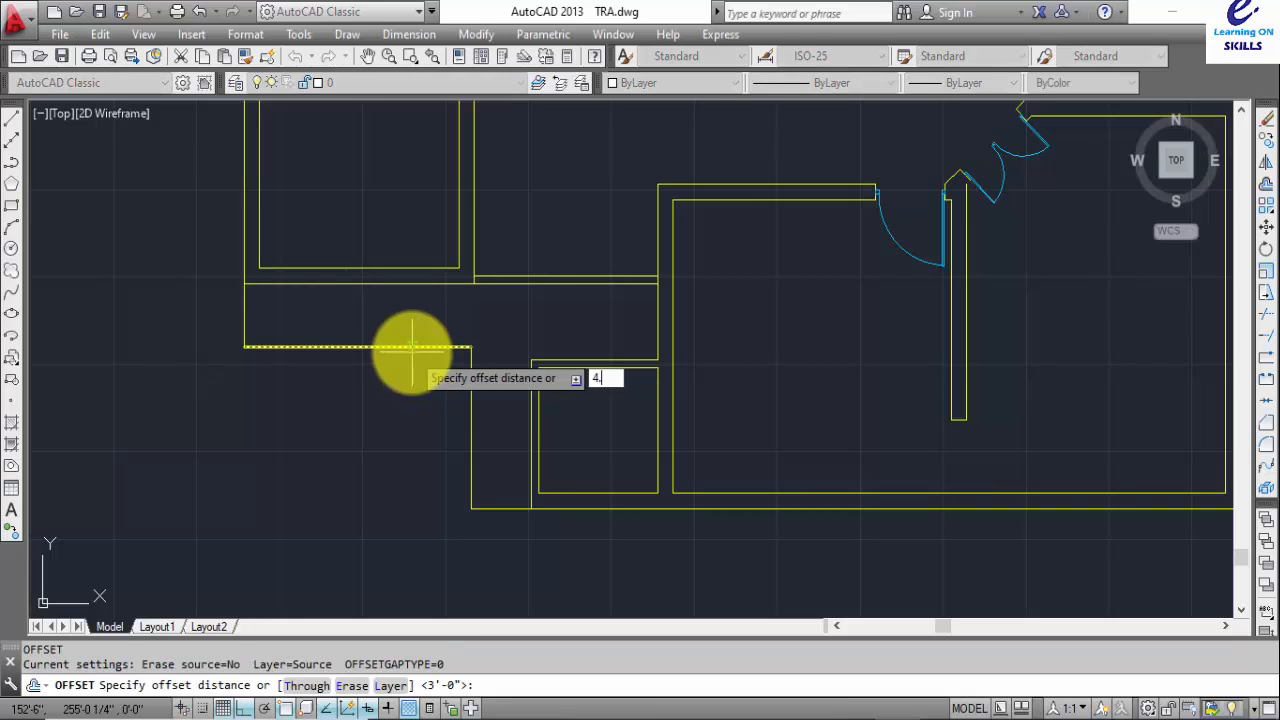
key("Return")
type("4")
key("Return")
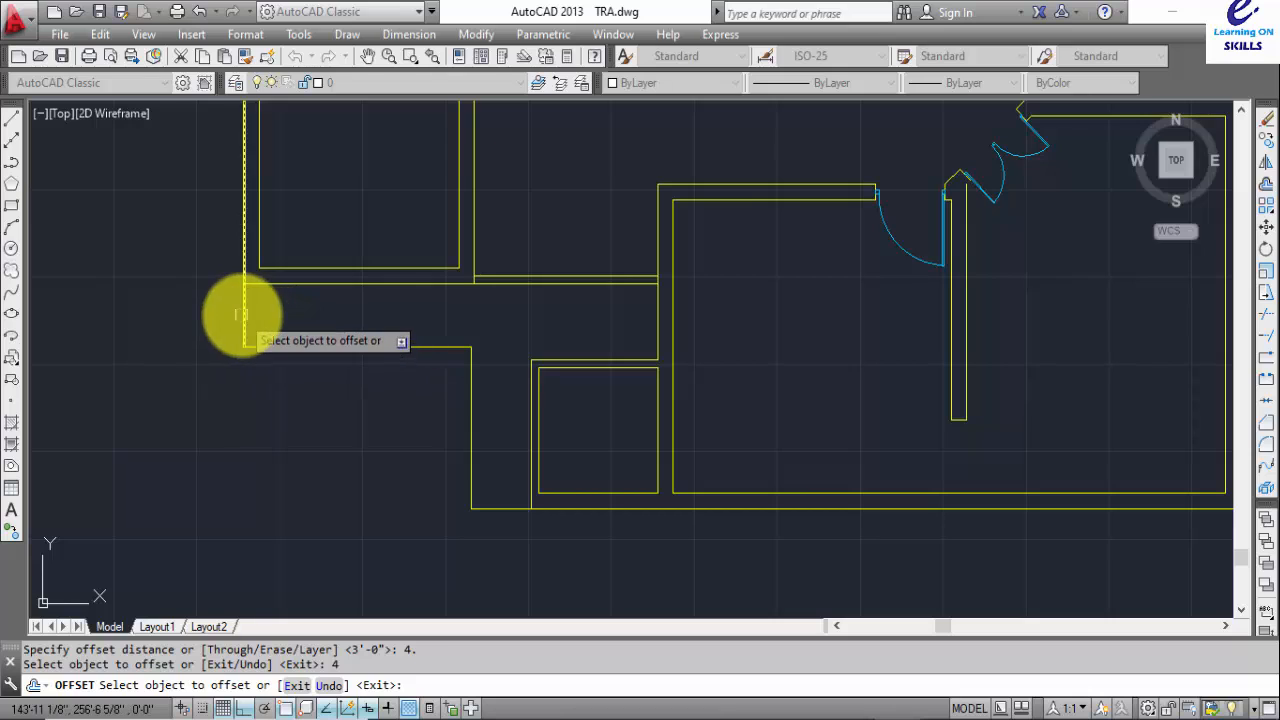
left_click(248, 315)
left_click(272, 325)
left_click(280, 347)
left_click(312, 337)
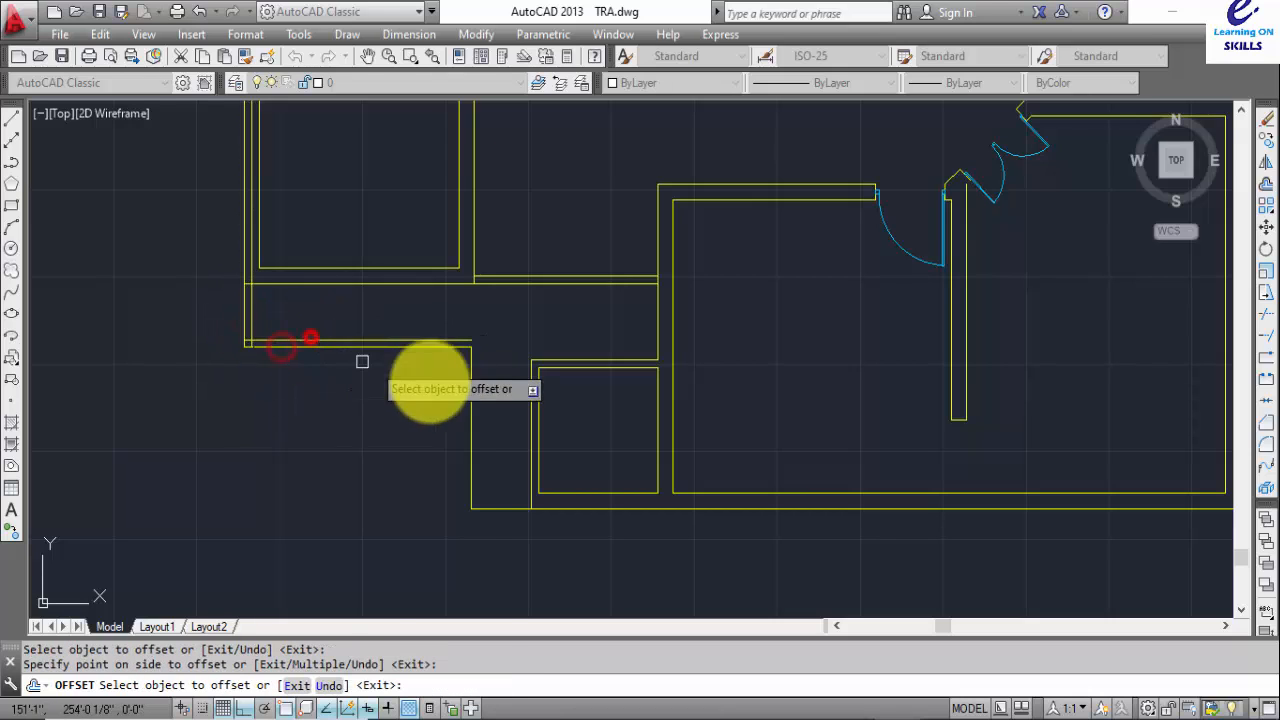
left_click(471, 400)
left_click(491, 423)
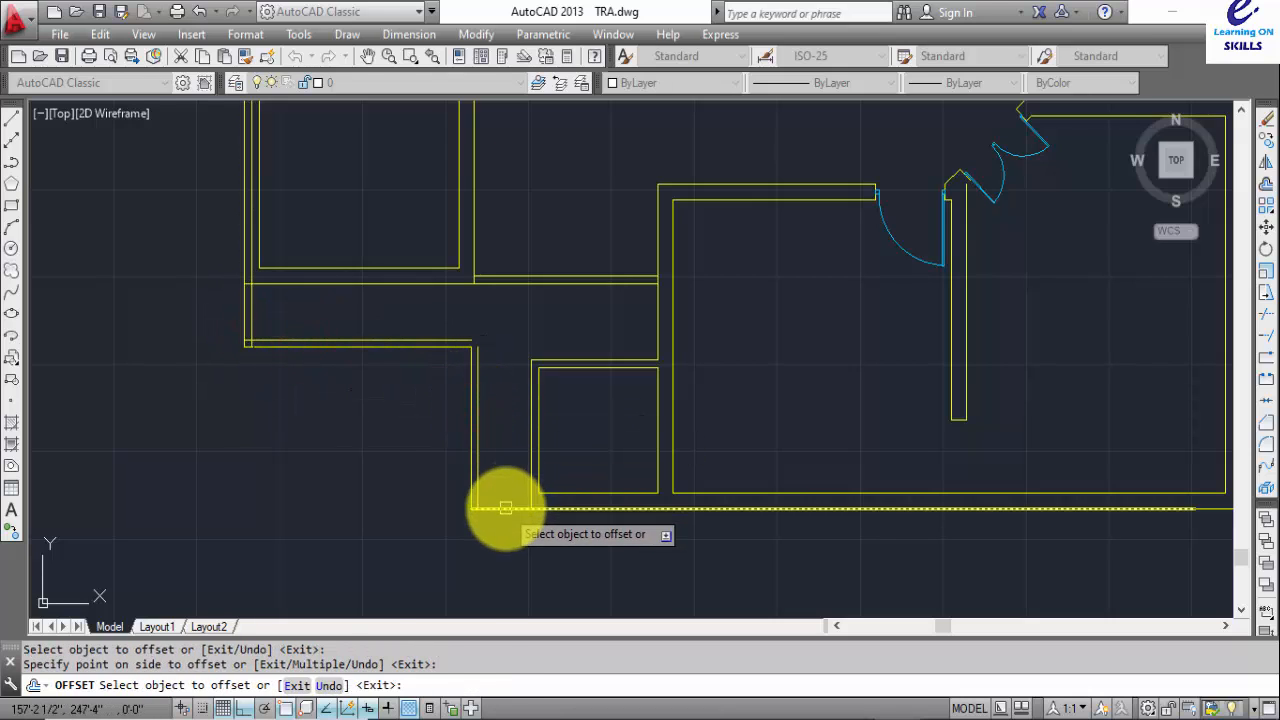
- Offset the bottom outer wall line 4" upward beside the small room
left_click(506, 508)
key("Escape")
scroll(584, 529, "up", 2)
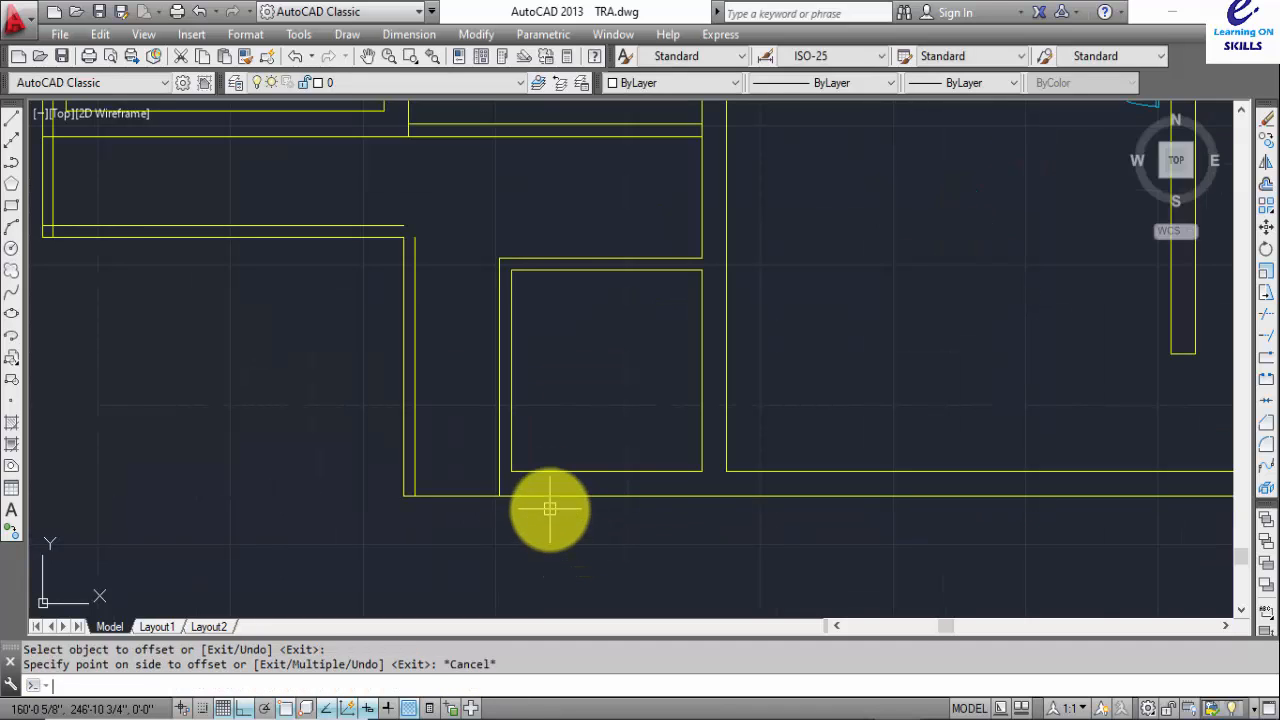
key("Return")
key("Return")
left_click(480, 496)
left_click(474, 469)
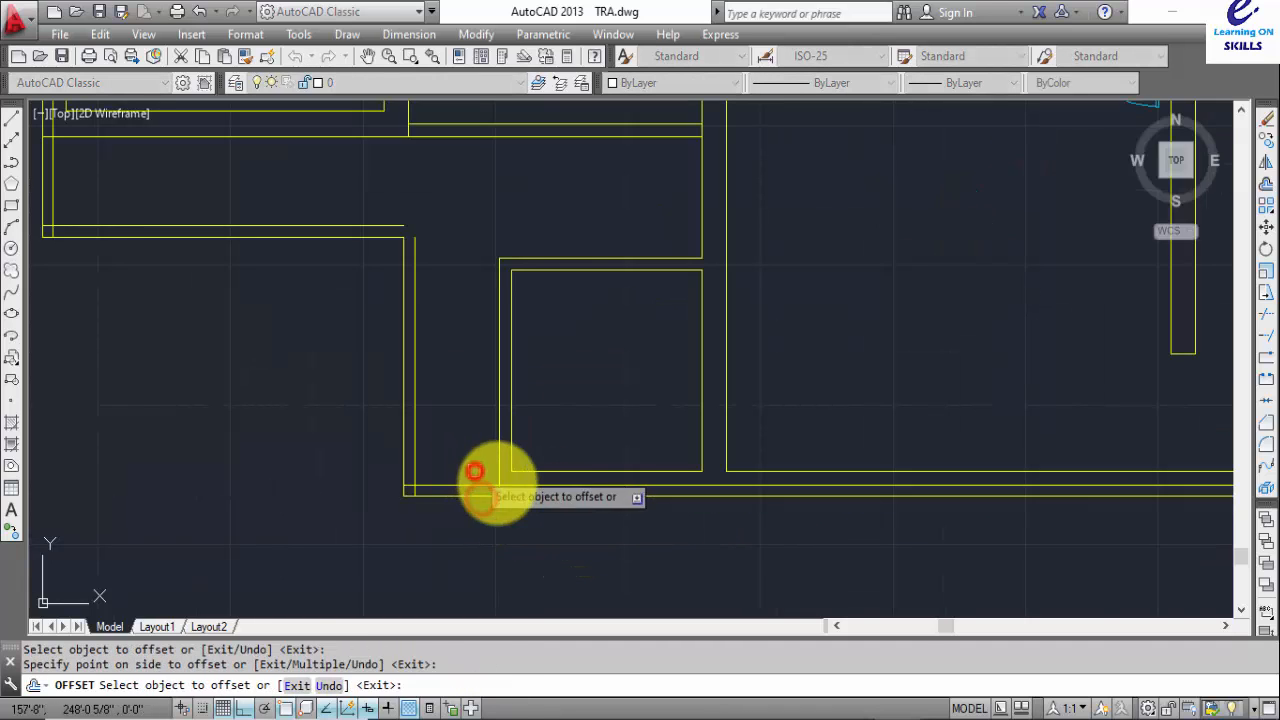
key("Escape")
- Trim the bottom offset line beyond the small room's left wall, the wall stub below it, and the overlaps at the passage's lower-left corner
key("Return")
key("Return")
scroll(514, 489, "up", 2)
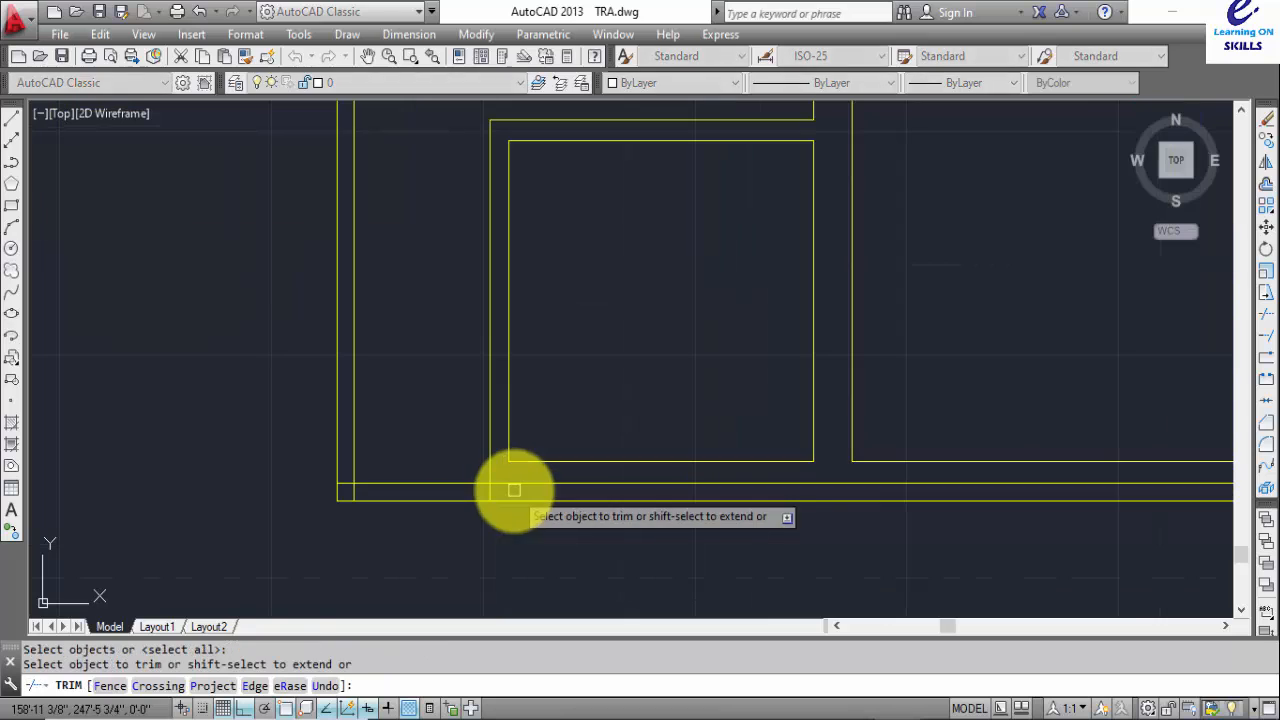
left_click(514, 485)
left_click(491, 492)
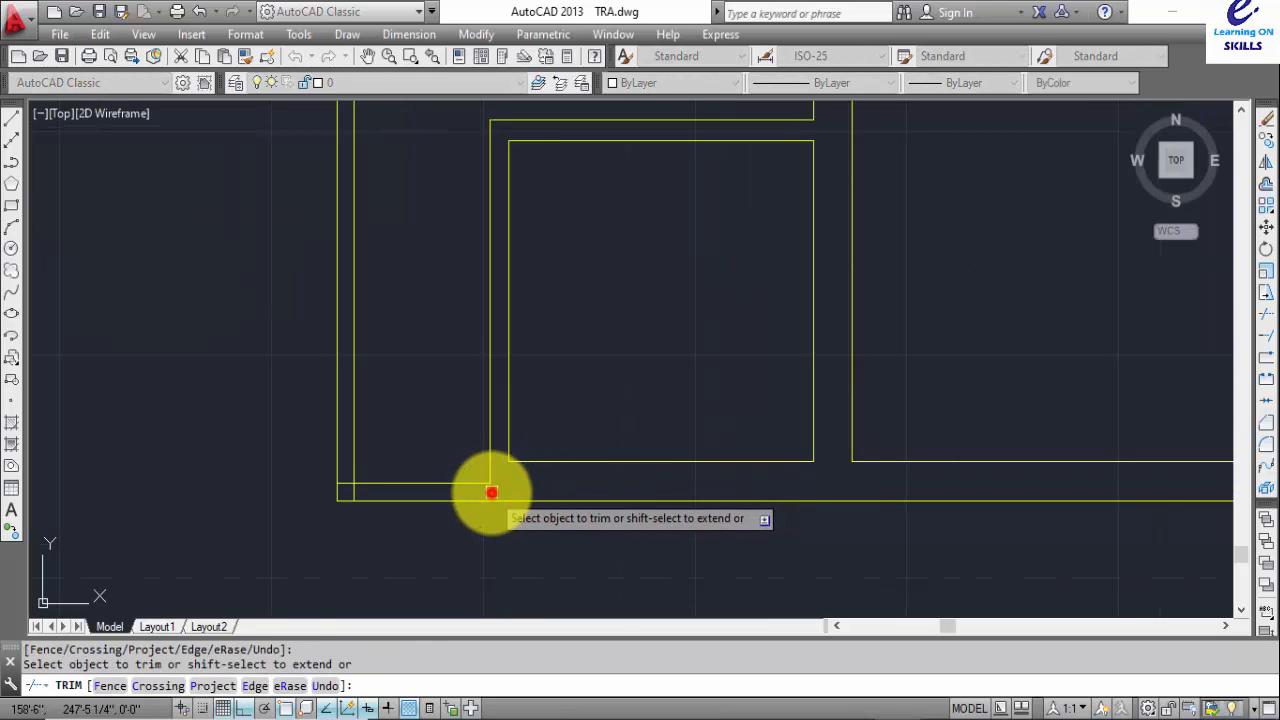
scroll(357, 491, "up", 2)
left_click(343, 491)
left_click(340, 480)
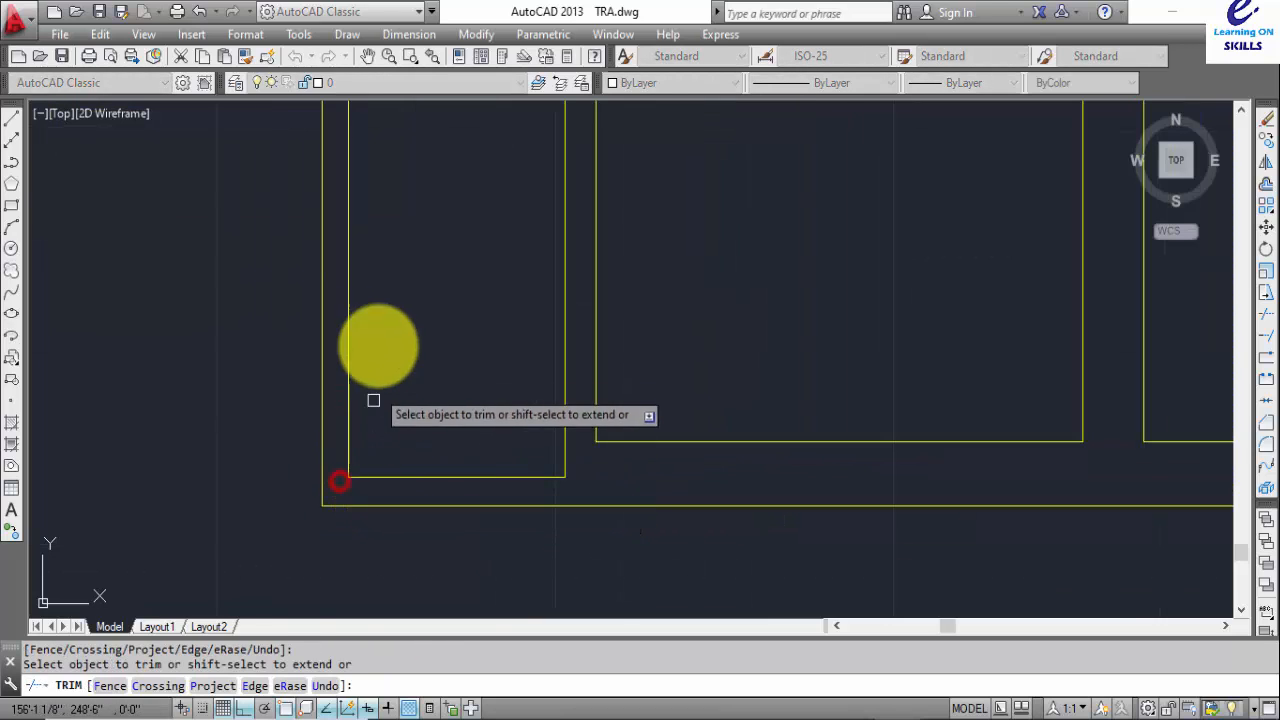
- Trim the line crossing the left wall below the square room and the inner offset line running above it
scroll(389, 340, "down", 1)
middle_click_drag(390, 345, 591, 636)
middle_click_drag(259, 334, 853, 553)
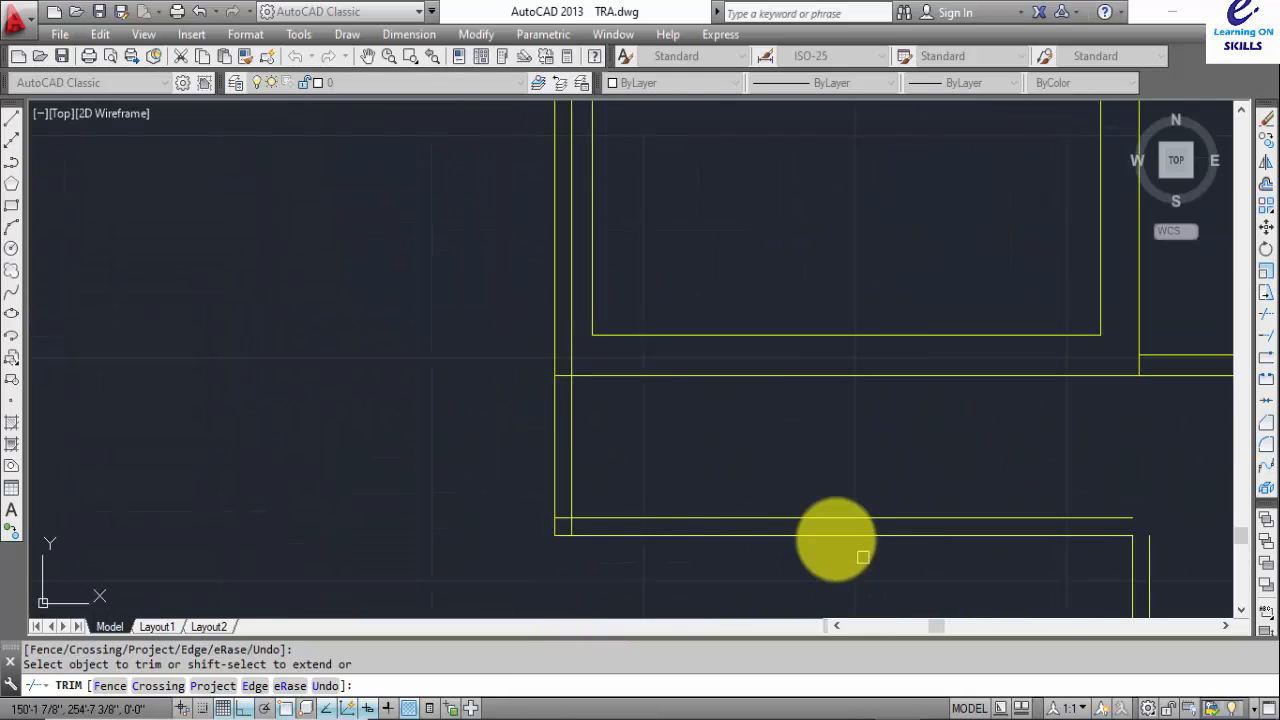
scroll(560, 372, "up", 2)
left_click(560, 370)
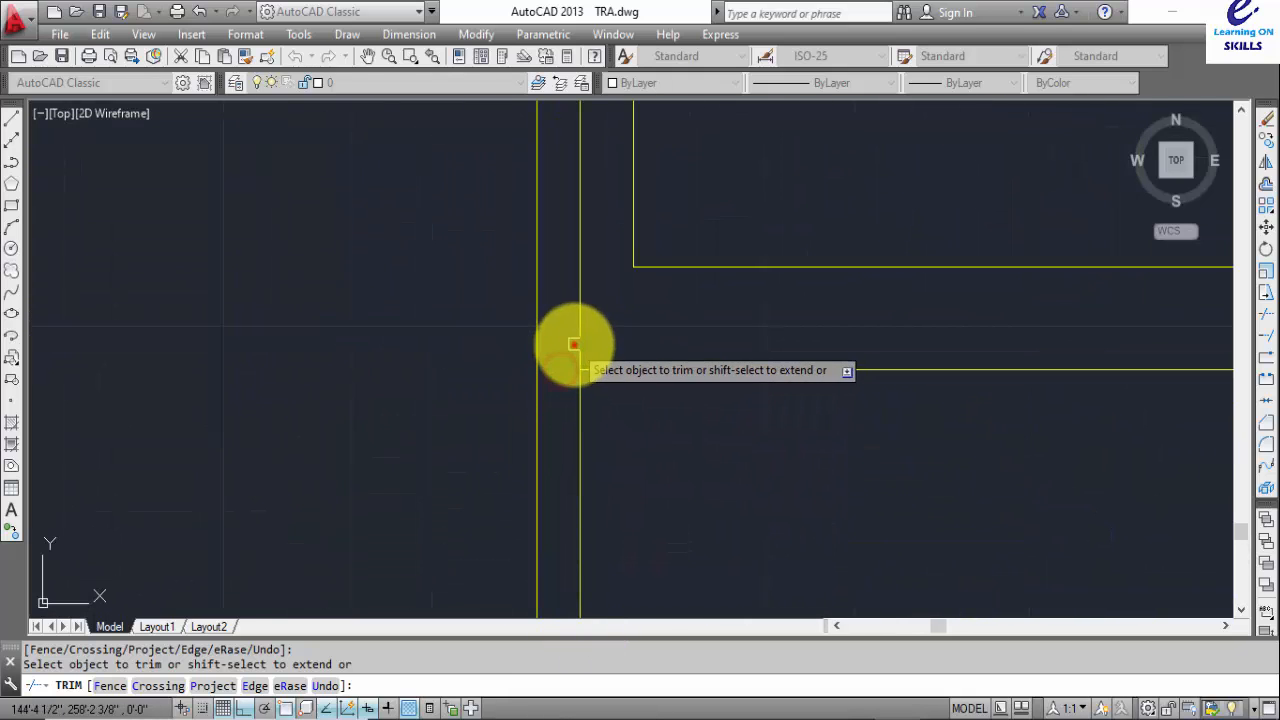
left_click(575, 346)
- Trim the overlapping inner offset line ends at the lower-left corner of the area below the square room
scroll(663, 575, "down", 1)
middle_click_drag(663, 580, 440, 330)
scroll(445, 337, "up", 3)
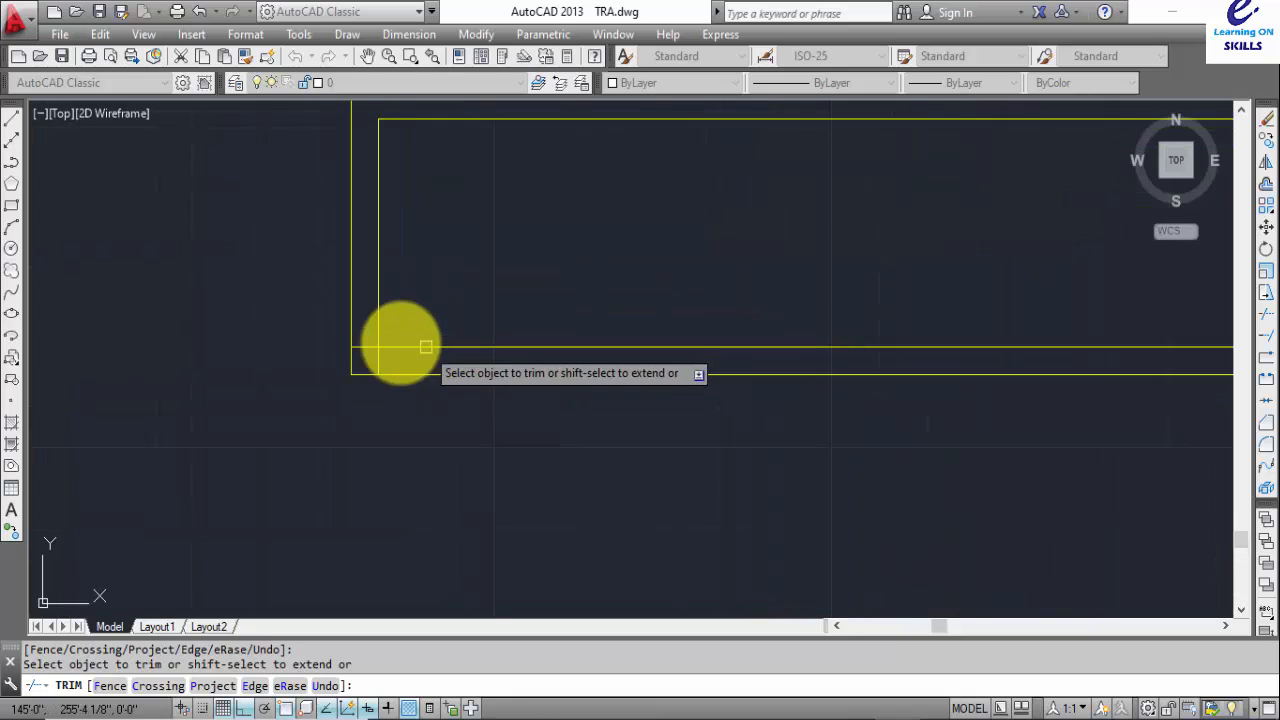
left_click(375, 357)
scroll(729, 389, "down", 3)
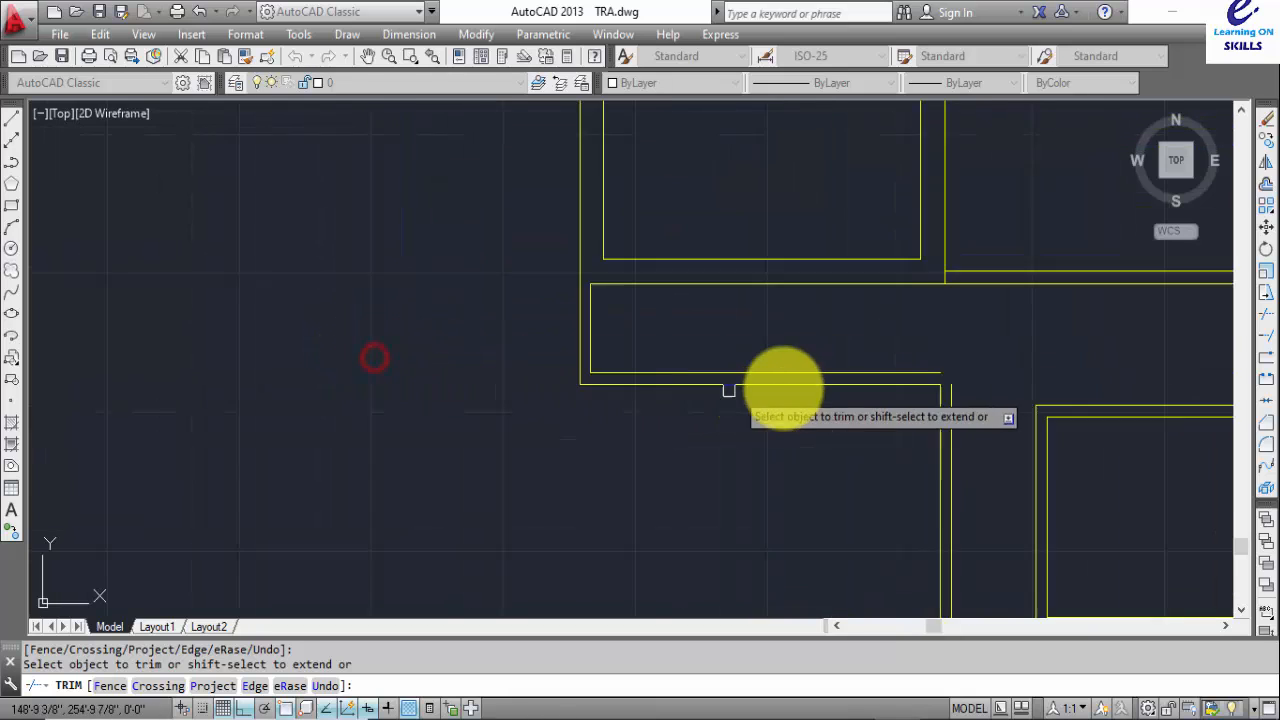
middle_click_drag(720, 389, 603, 376)
key("Escape")
- Fillet the horizontal and vertical inner offset lines into a sharp corner where the boundary steps down
scroll(764, 376, "up", 2)
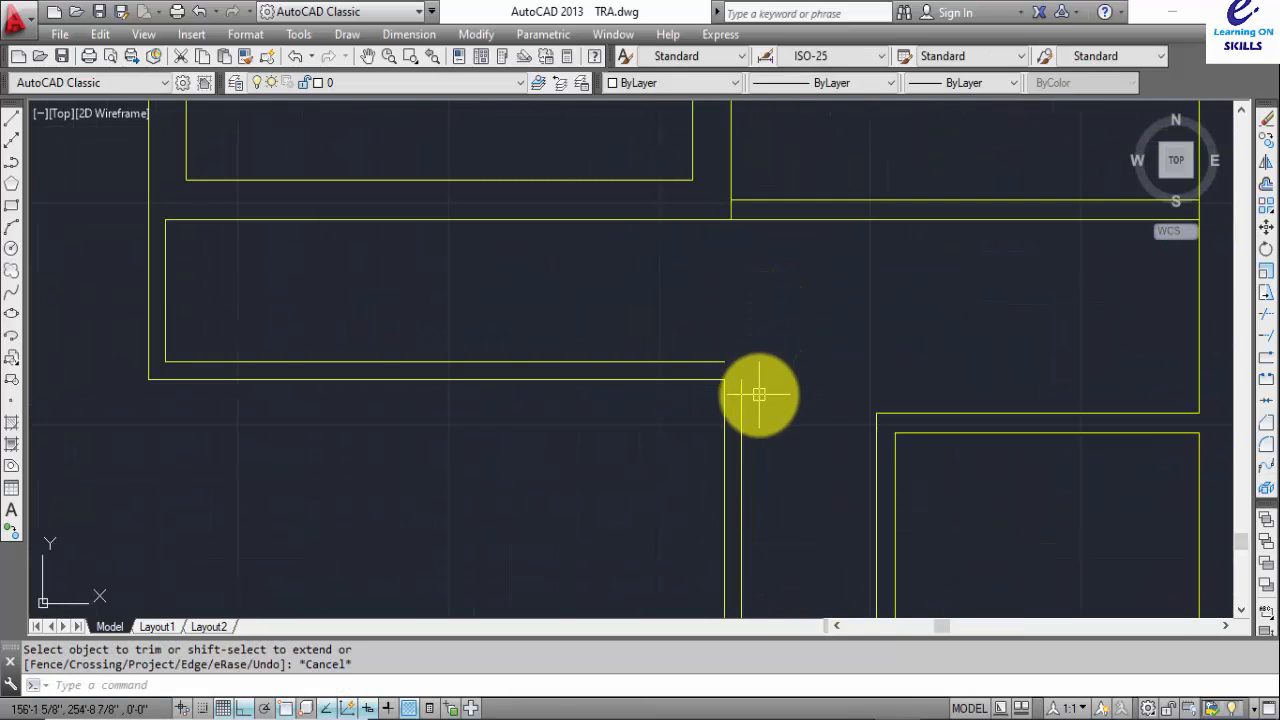
type("f")
key("Return")
left_click(722, 362)
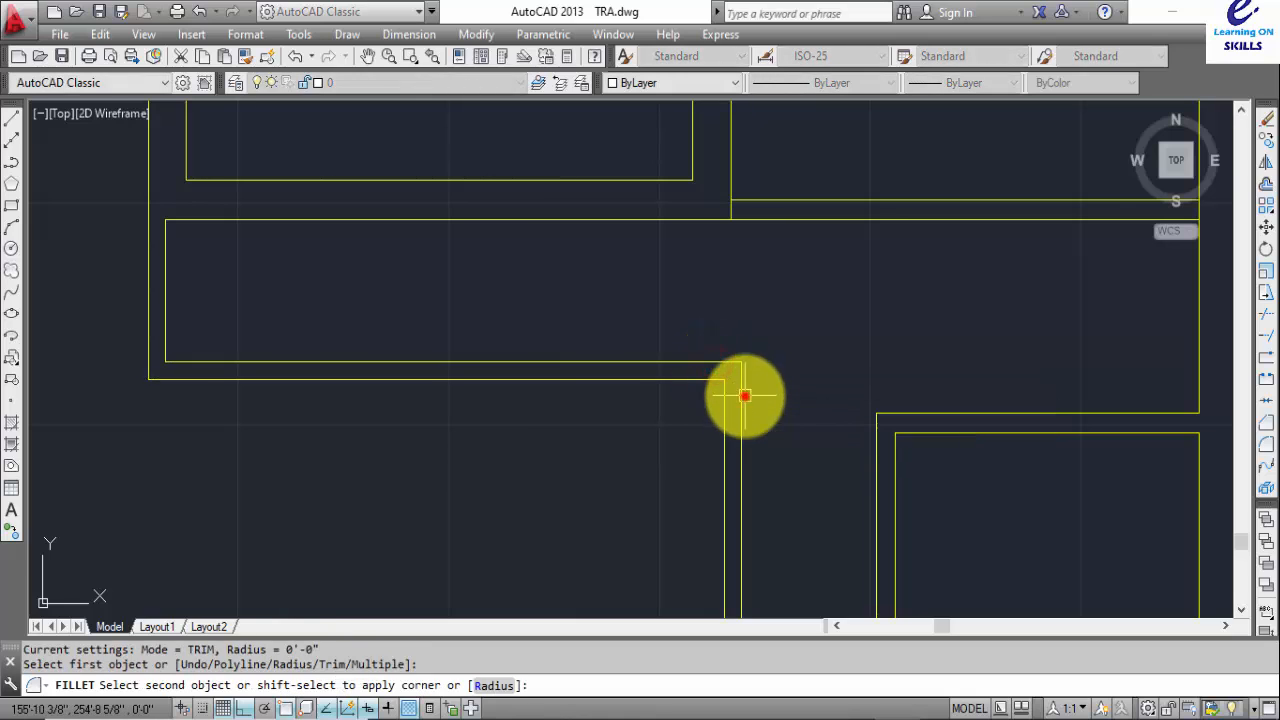
left_click(744, 396)
scroll(829, 449, "down", 3)
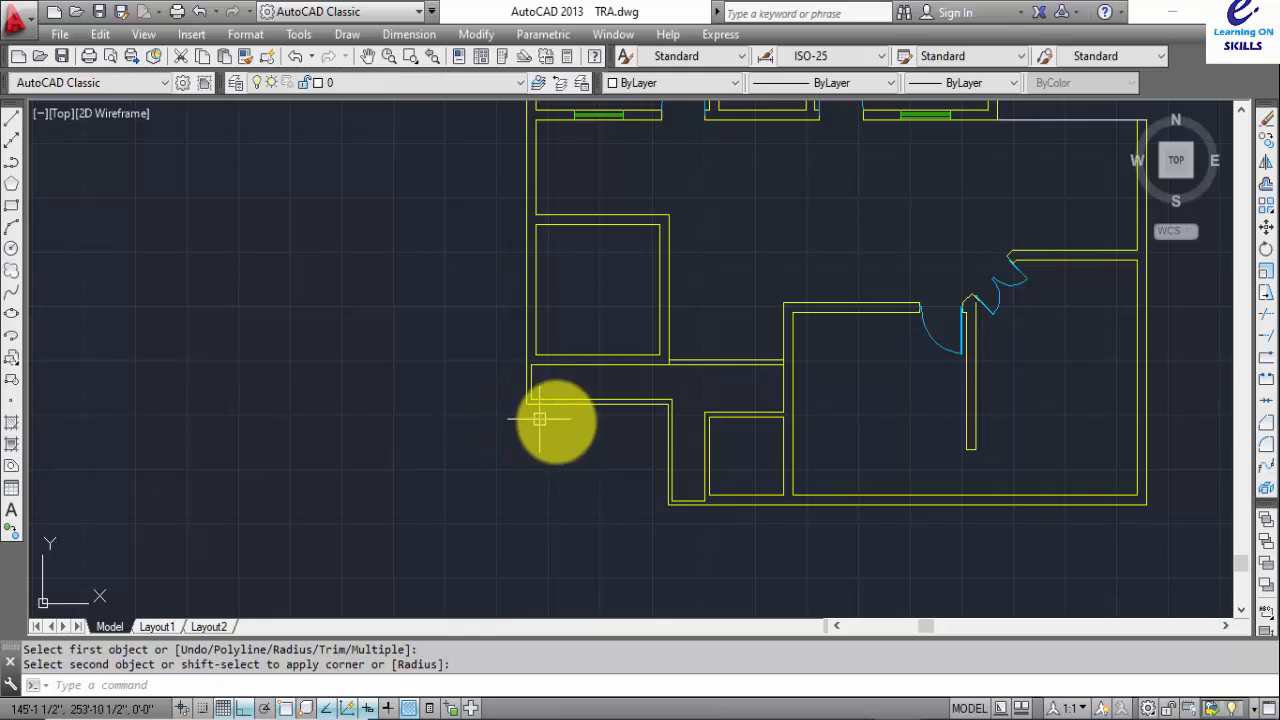
scroll(749, 357, "down", 3)
middle_click_drag(749, 357, 480, 420)
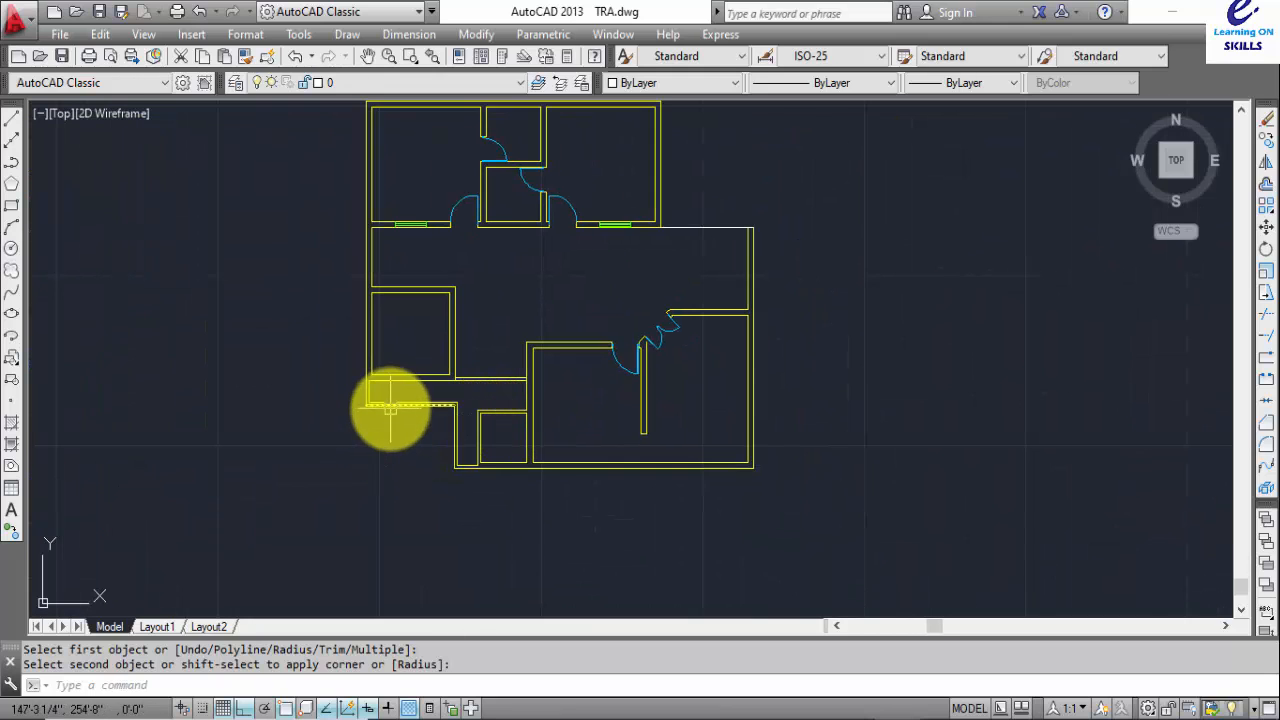
scroll(390, 405, "up", 2)
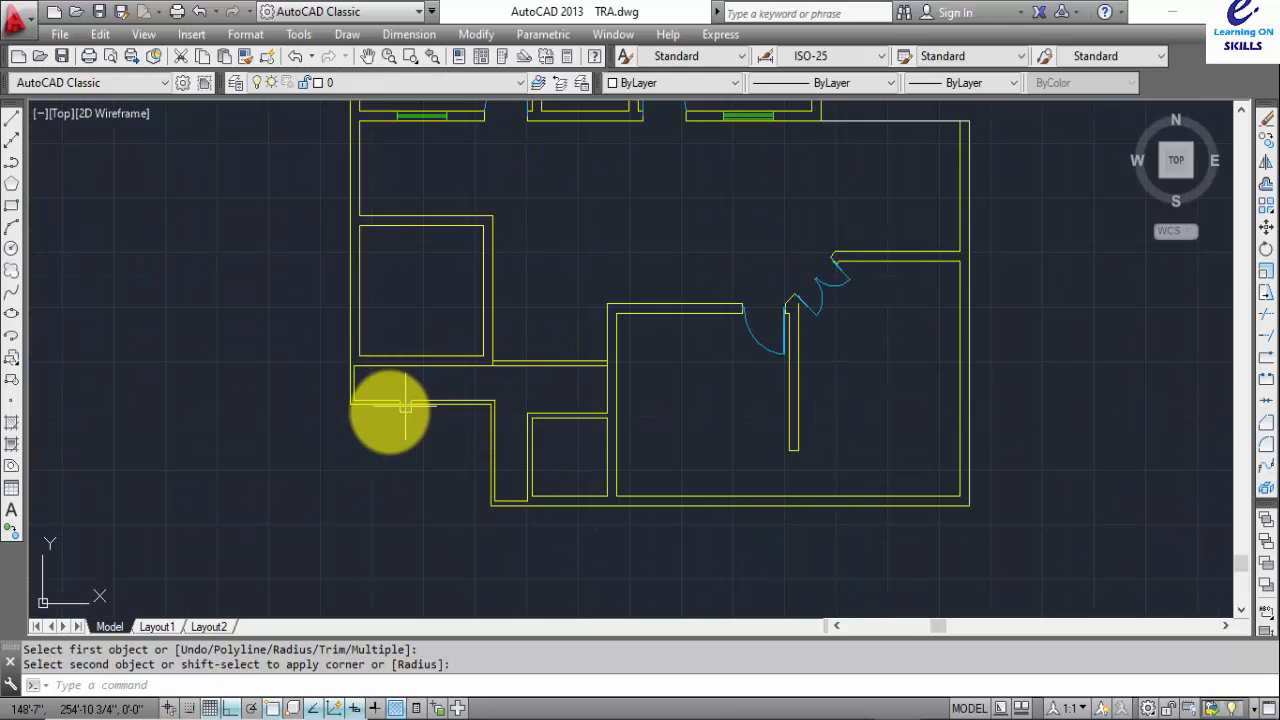
scroll(730, 333, "down", 2)
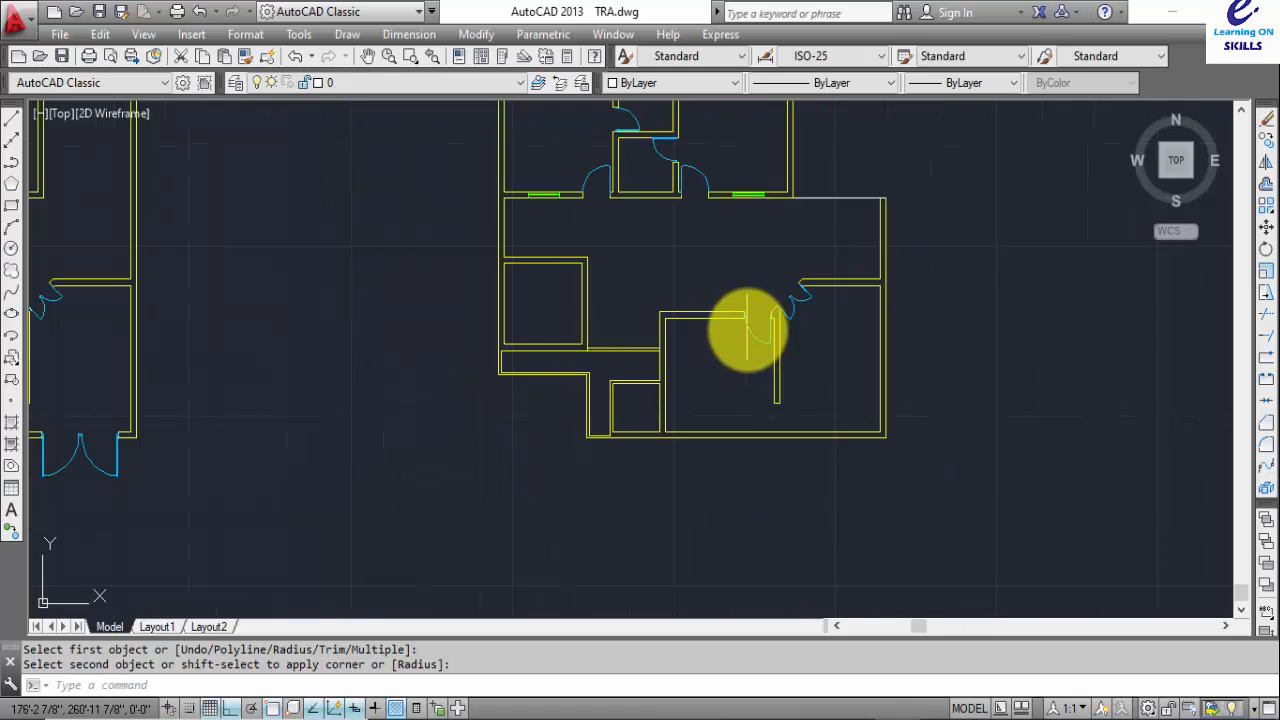
middle_click_drag(743, 331, 600, 451)
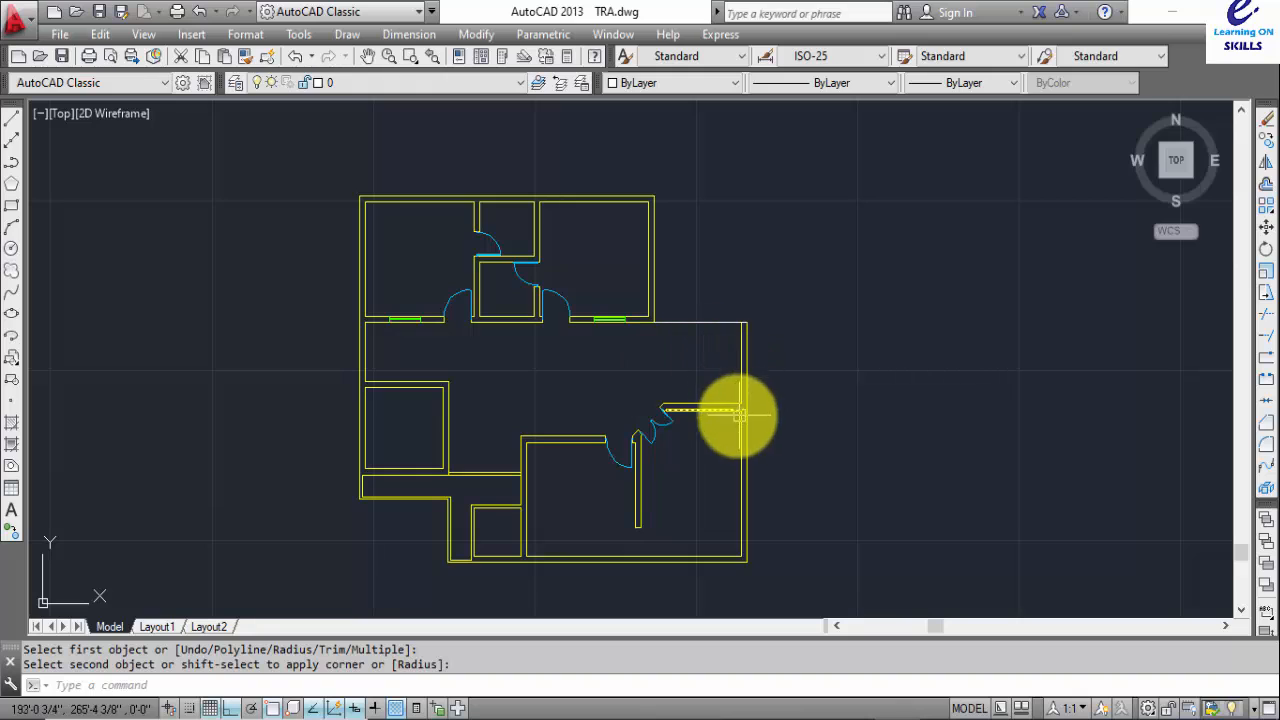
- Copy the entire reduced floor plan about 67' horizontally to the right, using its upper-left corner as the base point
middle_click_drag(743, 371, 673, 324)
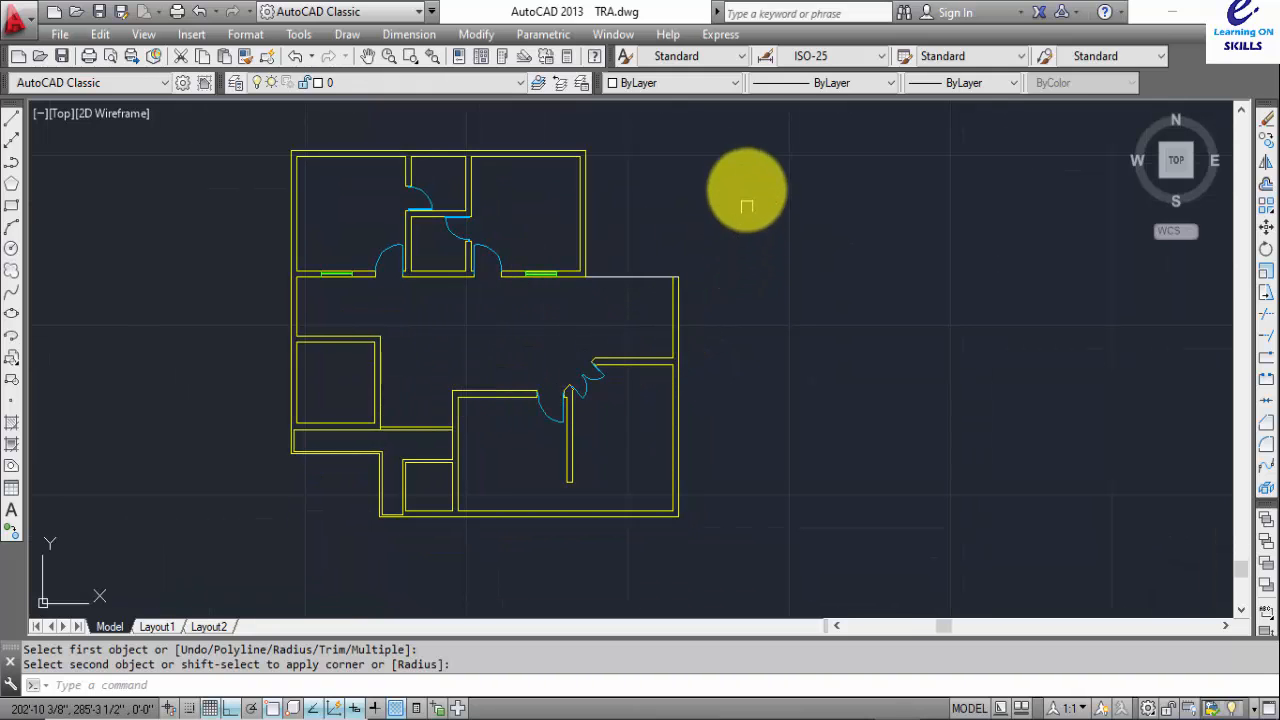
left_click(743, 125)
left_click(252, 535)
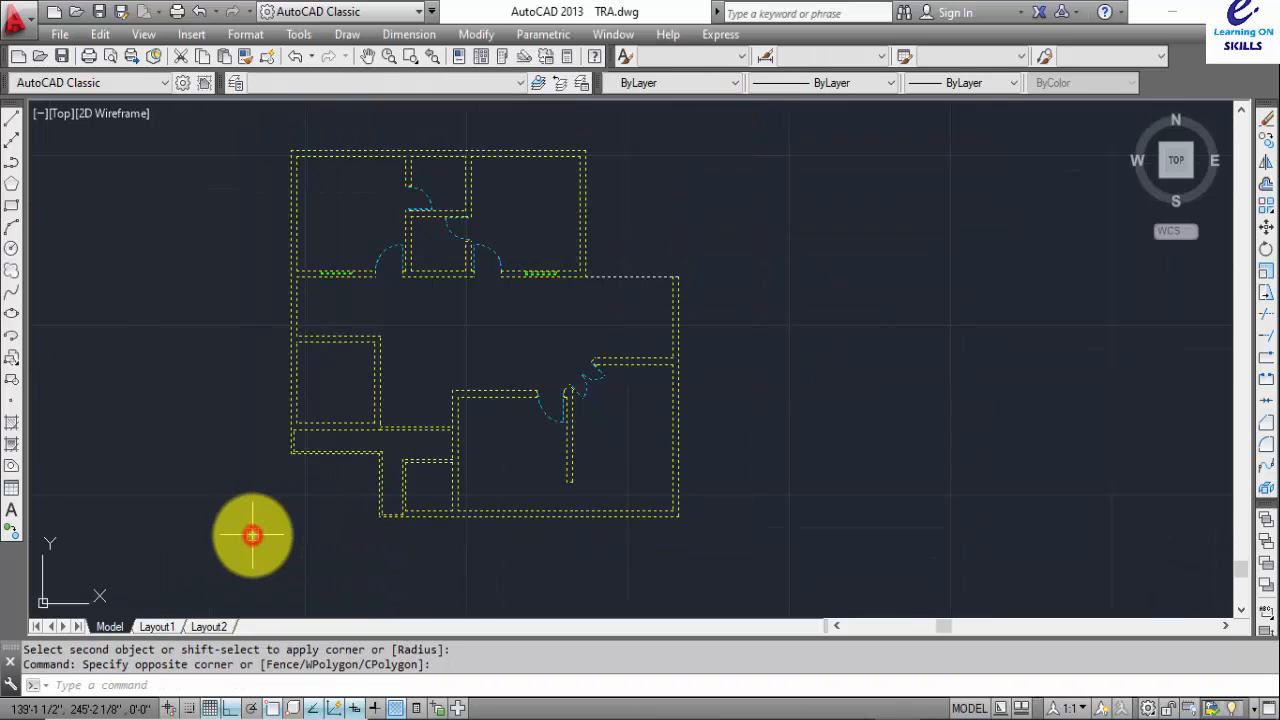
type("co")
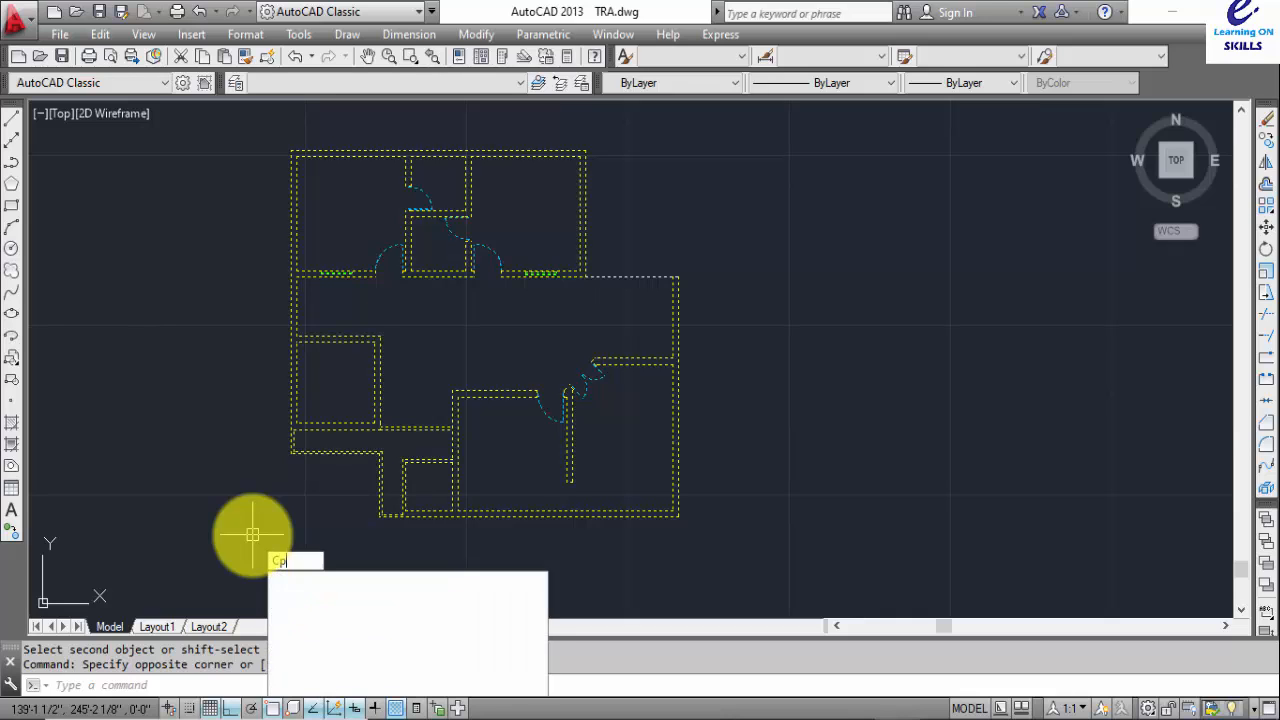
key("Return")
left_click(291, 150)
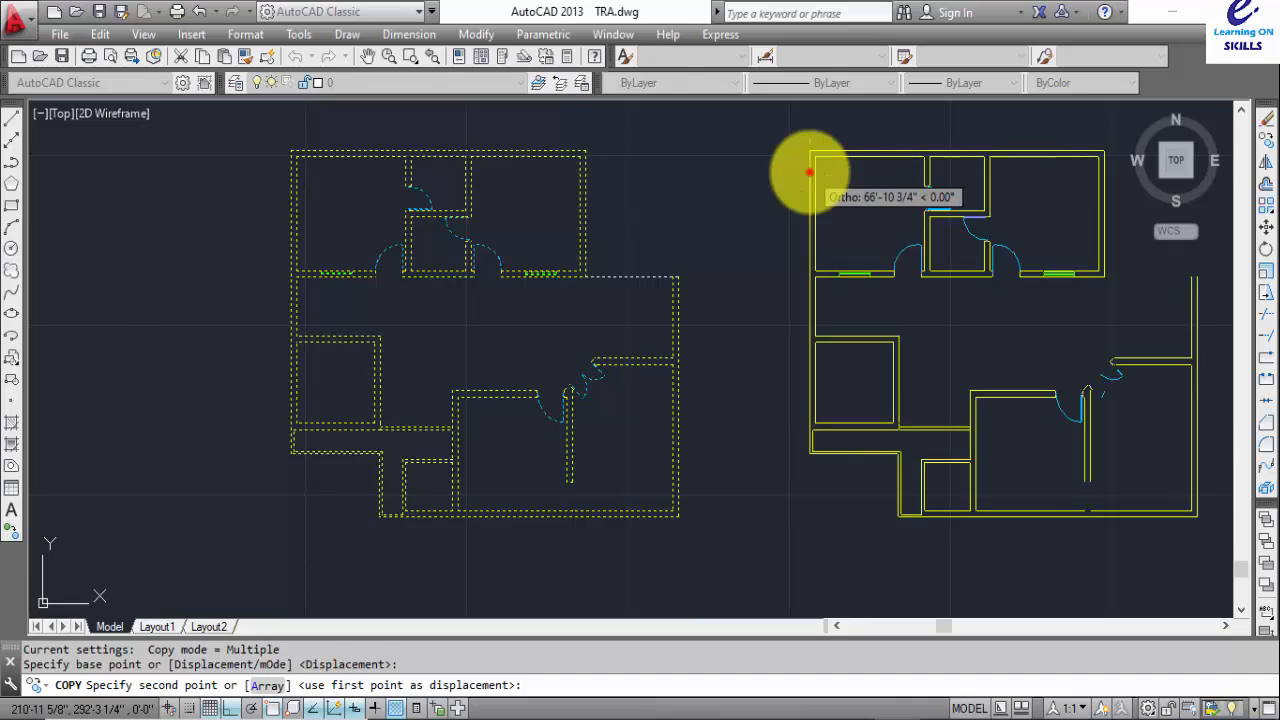
left_click(810, 152)
key("Escape")
middle_click_drag(1015, 282, 589, 237)
key("Escape")
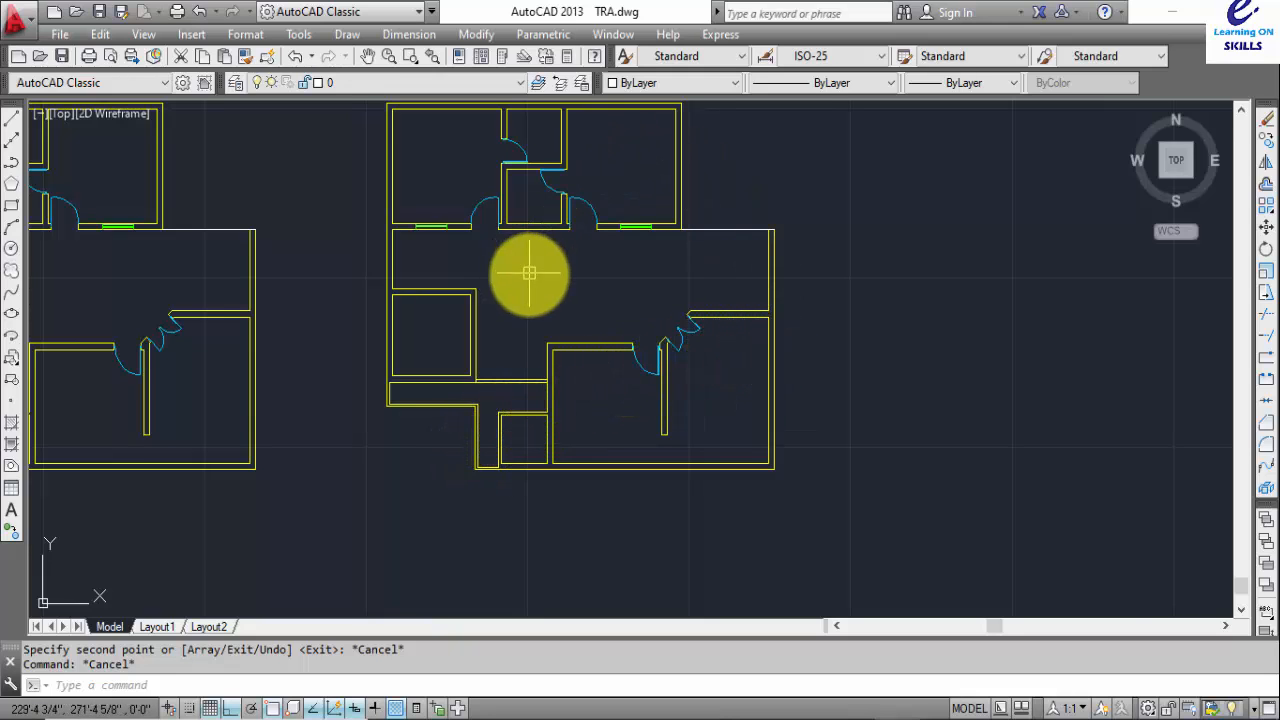
- Compare the reduced floor plan with its new copy and with the original plan
scroll(529, 272, "down", 1)
mouse_move(540, 292)
middle_mouse_down()
mouse_move(555, 317)
mouse_move(734, 339)
middle_mouse_up()
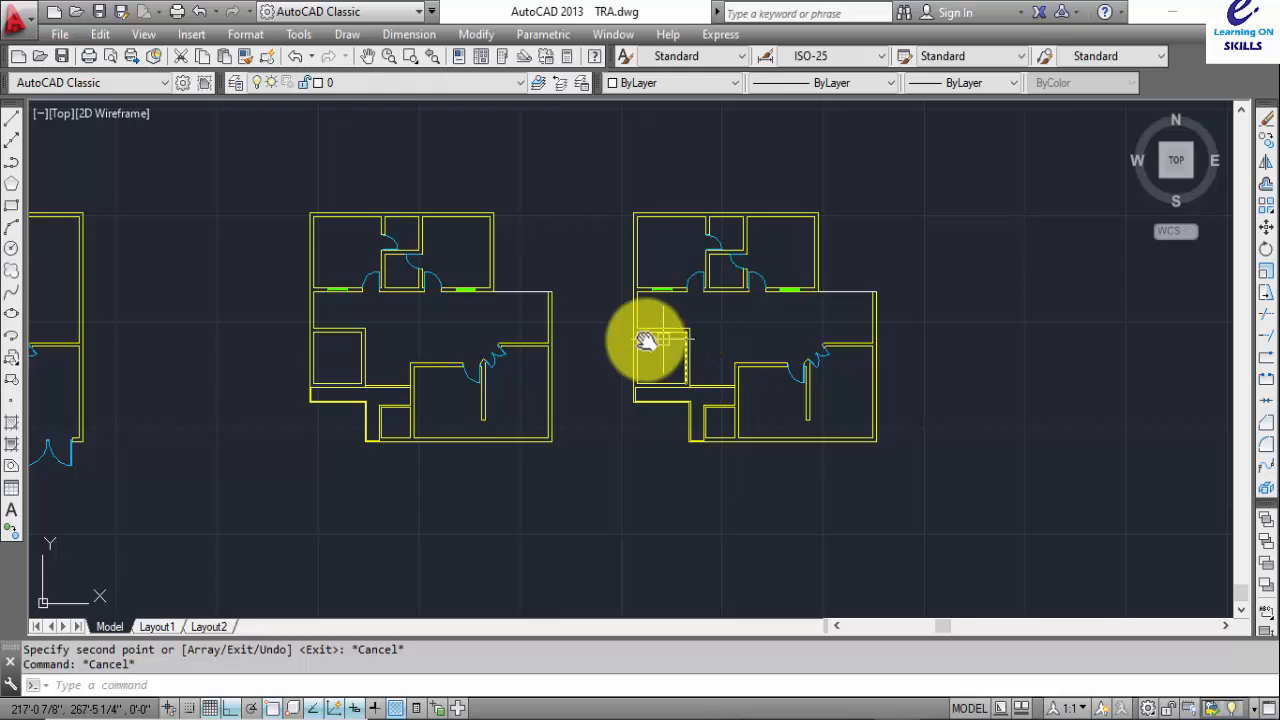
middle_click_drag(652, 337, 600, 337)
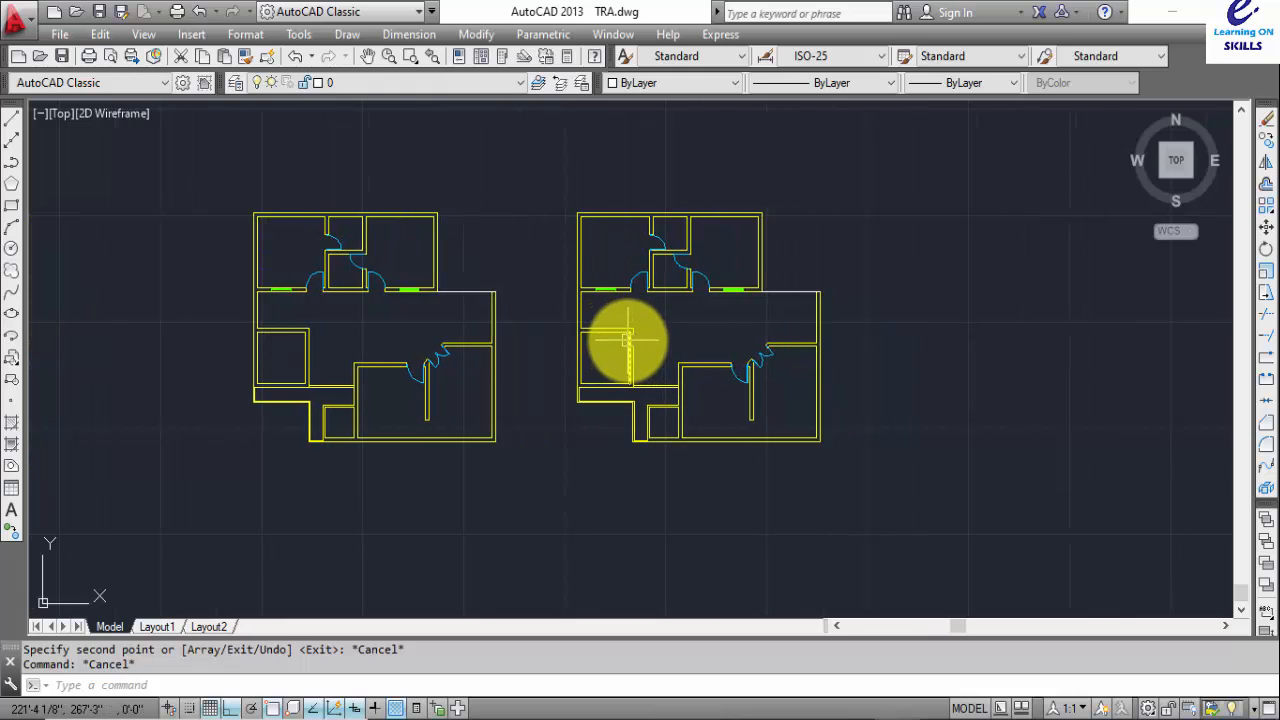
mouse_move(627, 340)
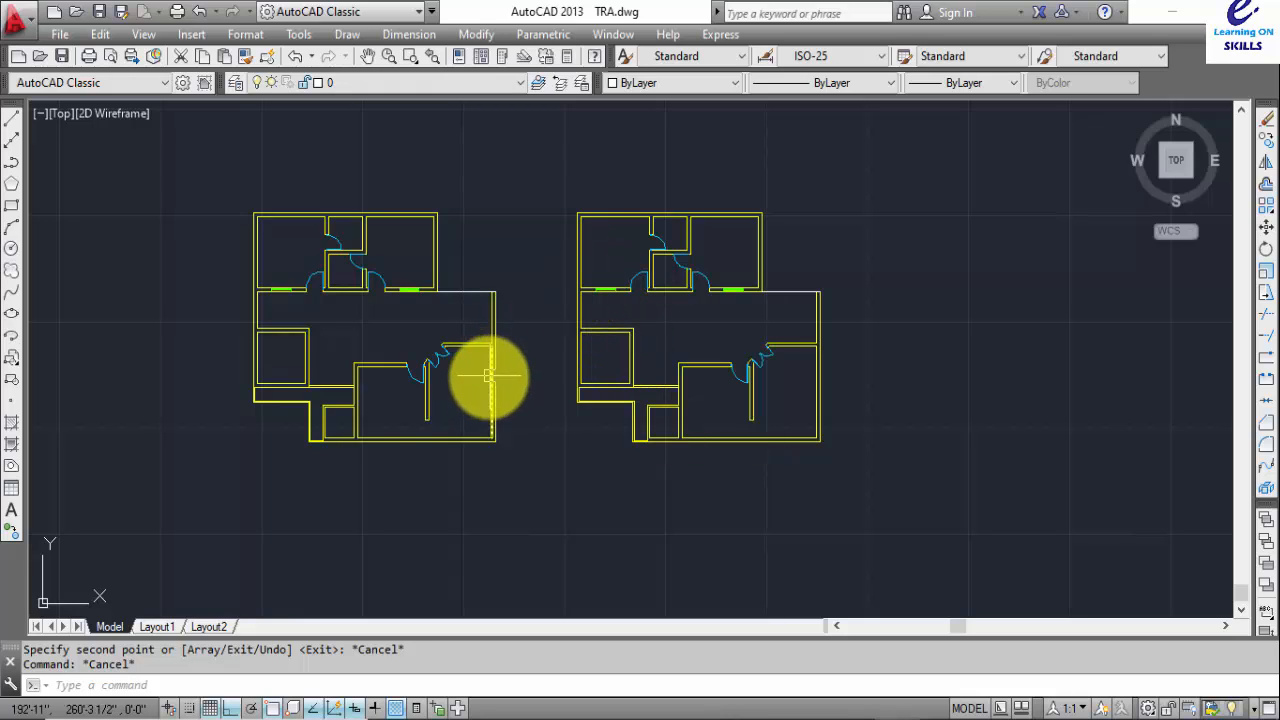
scroll(423, 390, "up", 2)
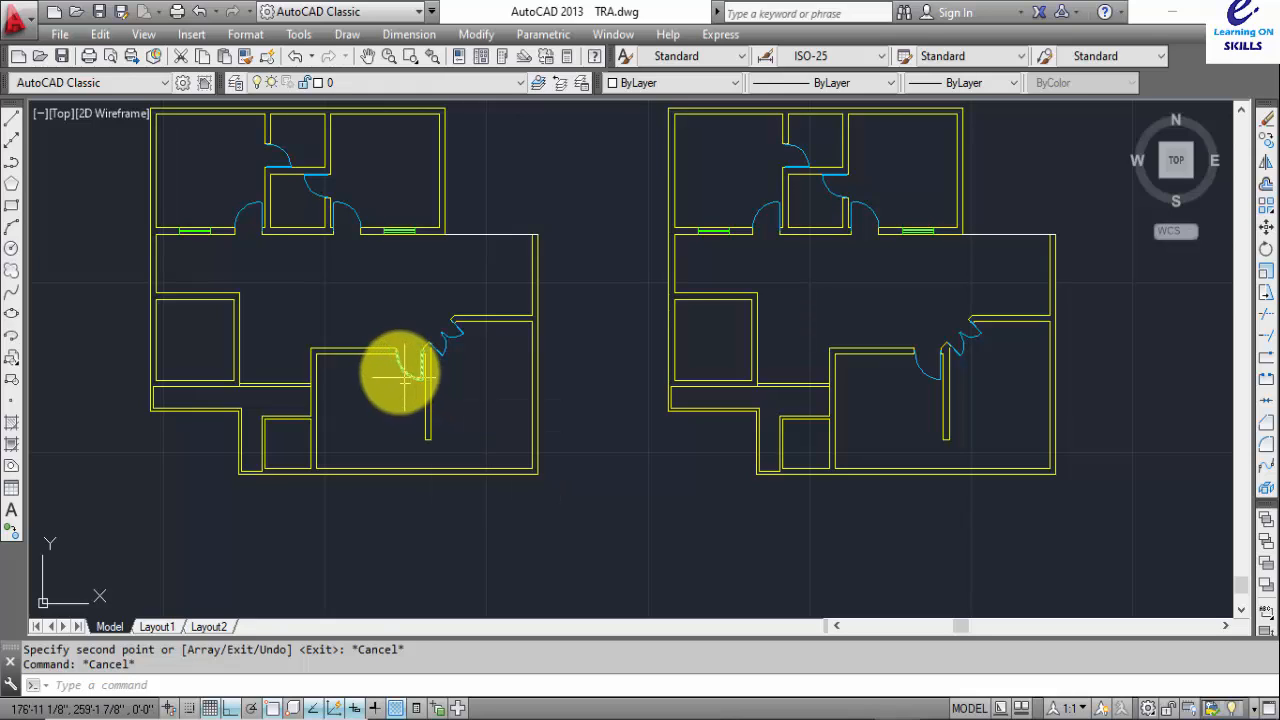
scroll(433, 340, "down", 2)
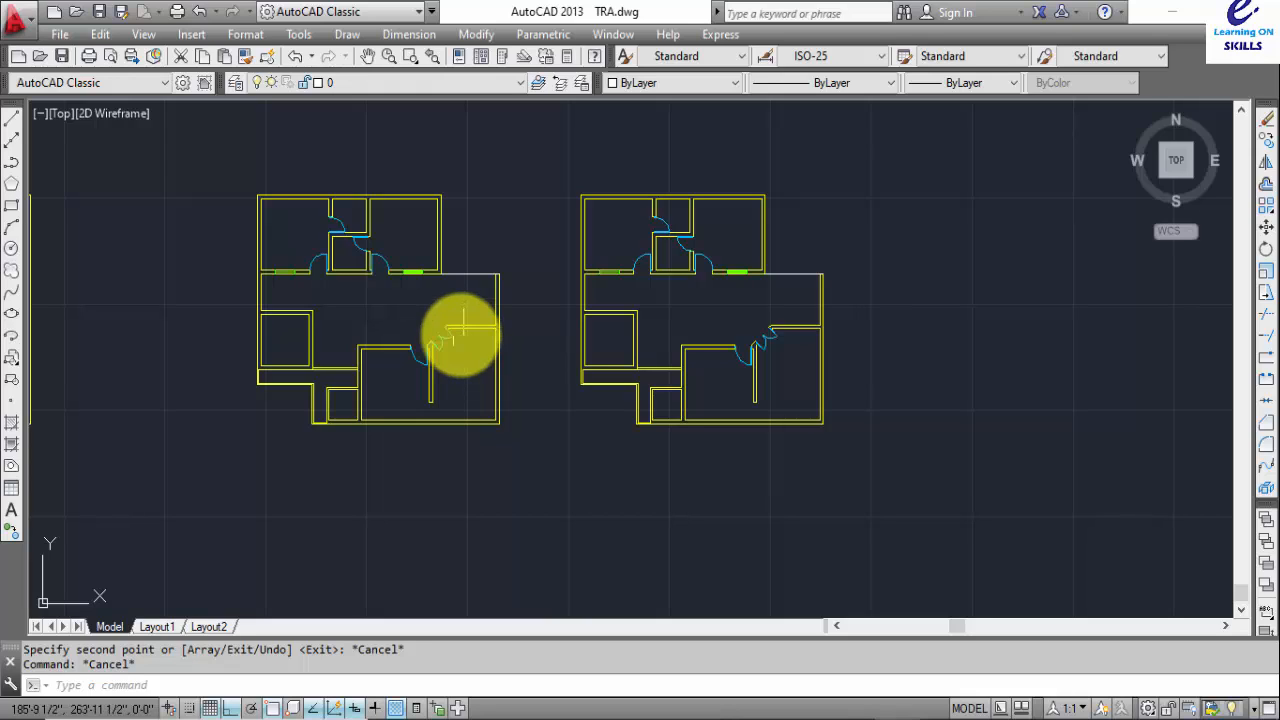
mouse_move(436, 326)
middle_mouse_down()
mouse_move(700, 306)
mouse_move(729, 329)
middle_mouse_up()
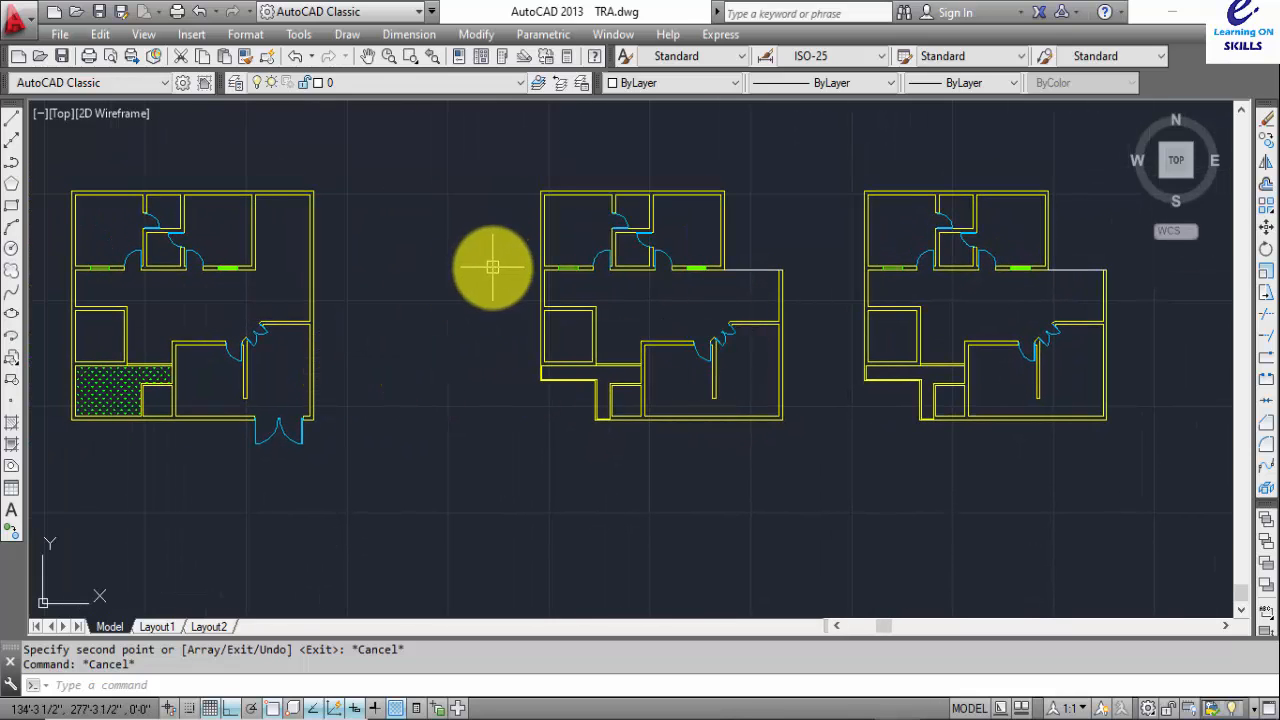
- Turn on the Stairs and Text layers and make Text the current layer
left_click(406, 84)
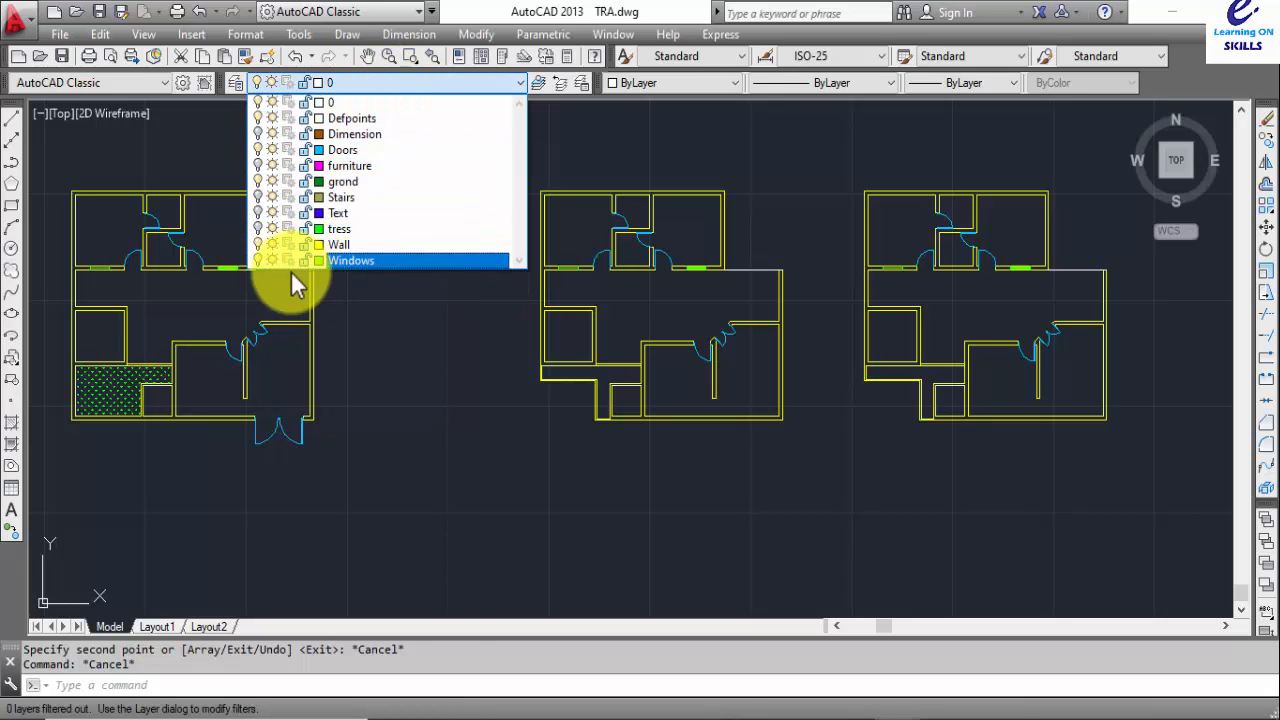
left_click(257, 197)
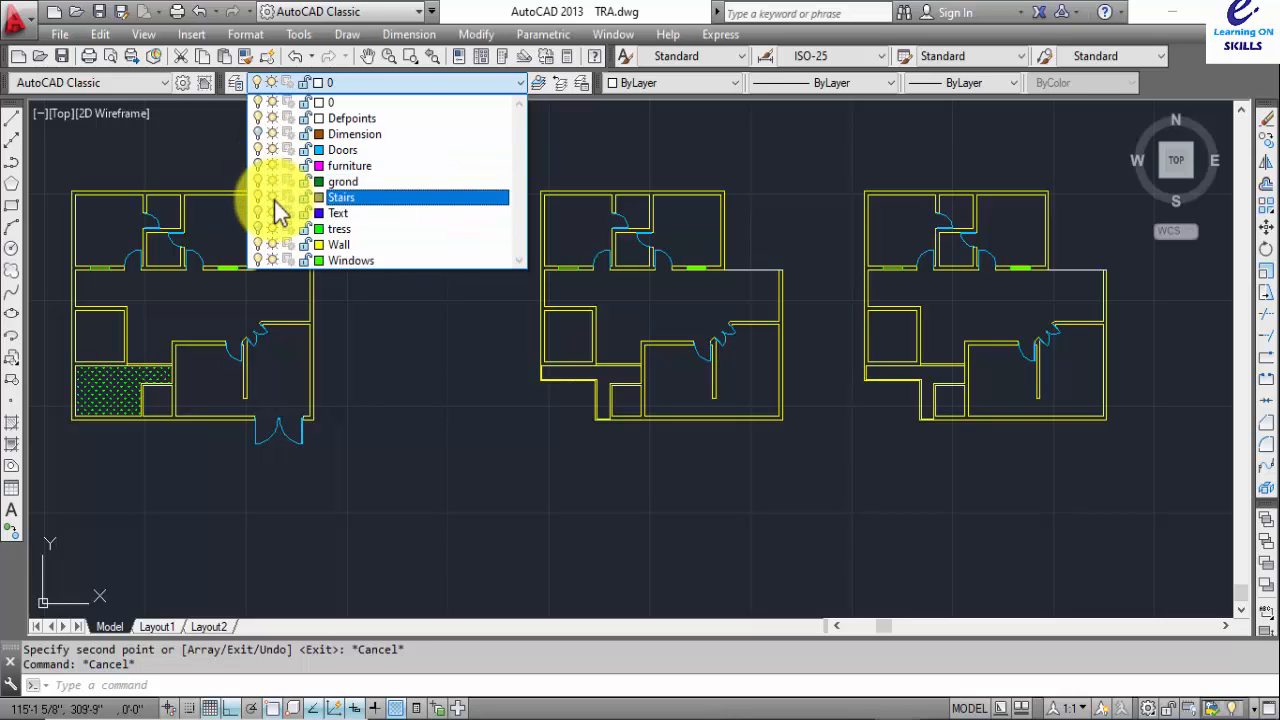
left_click(258, 212)
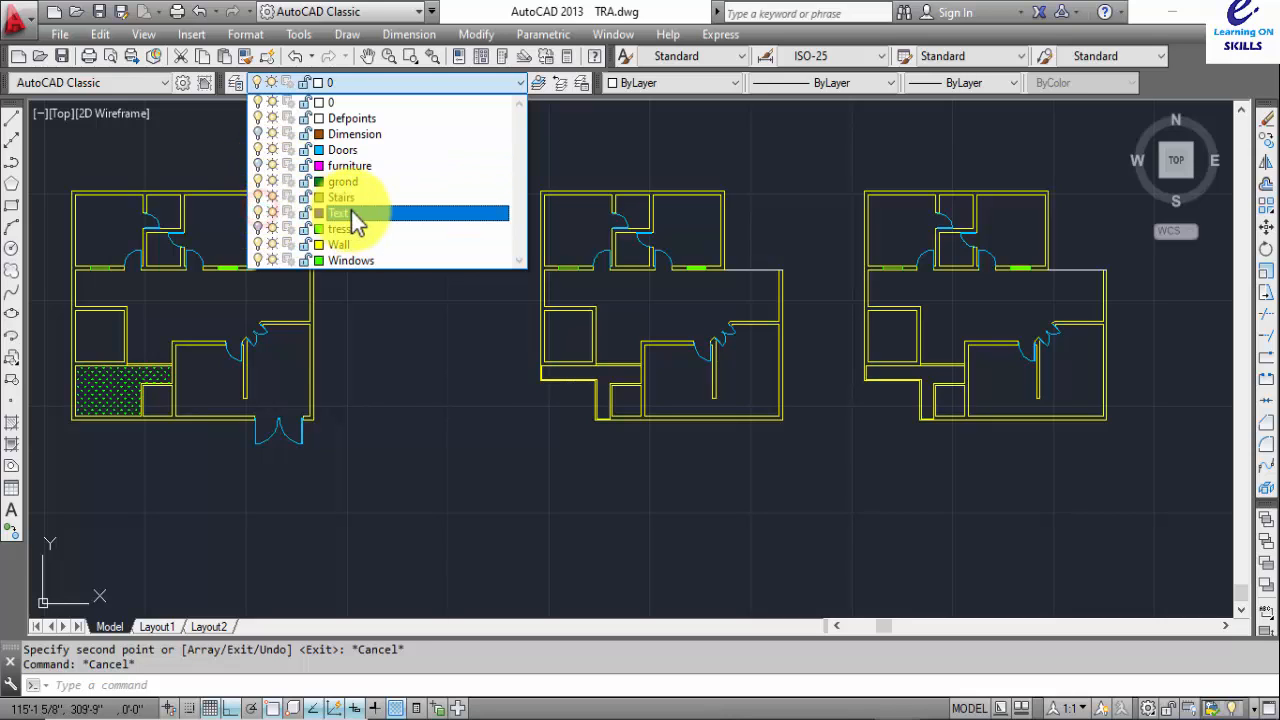
left_click(345, 213)
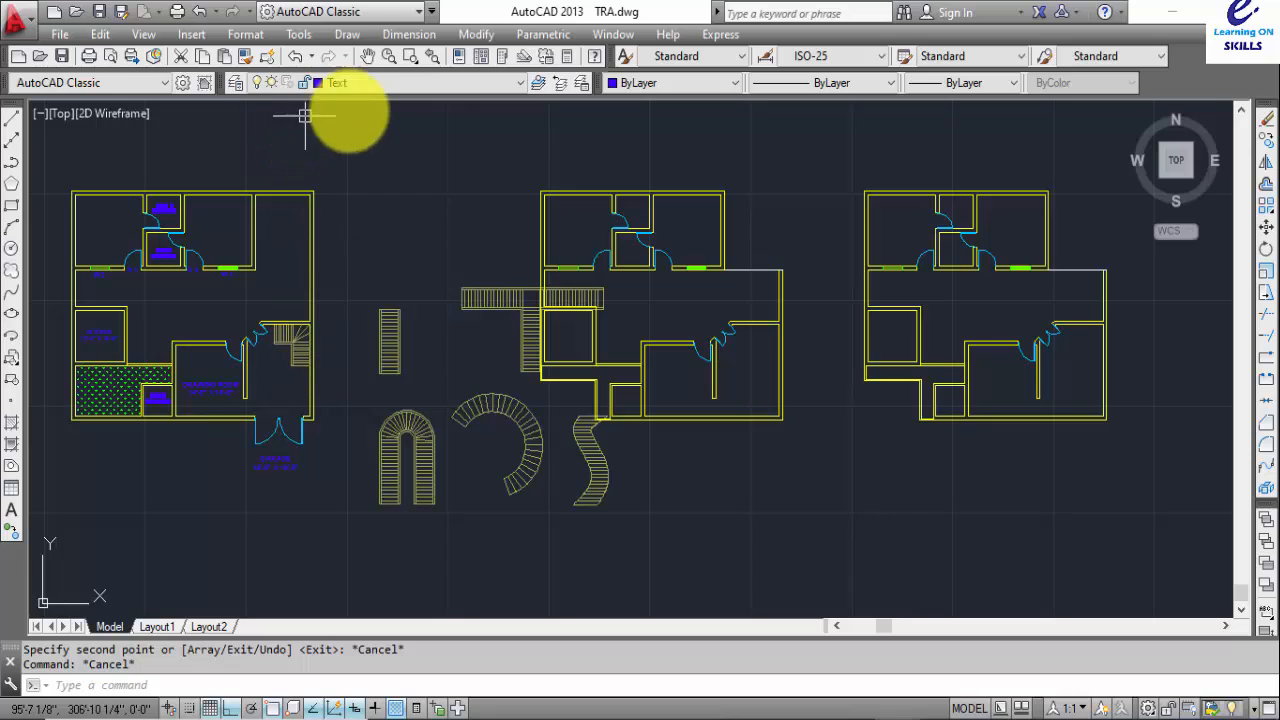
left_click(398, 87)
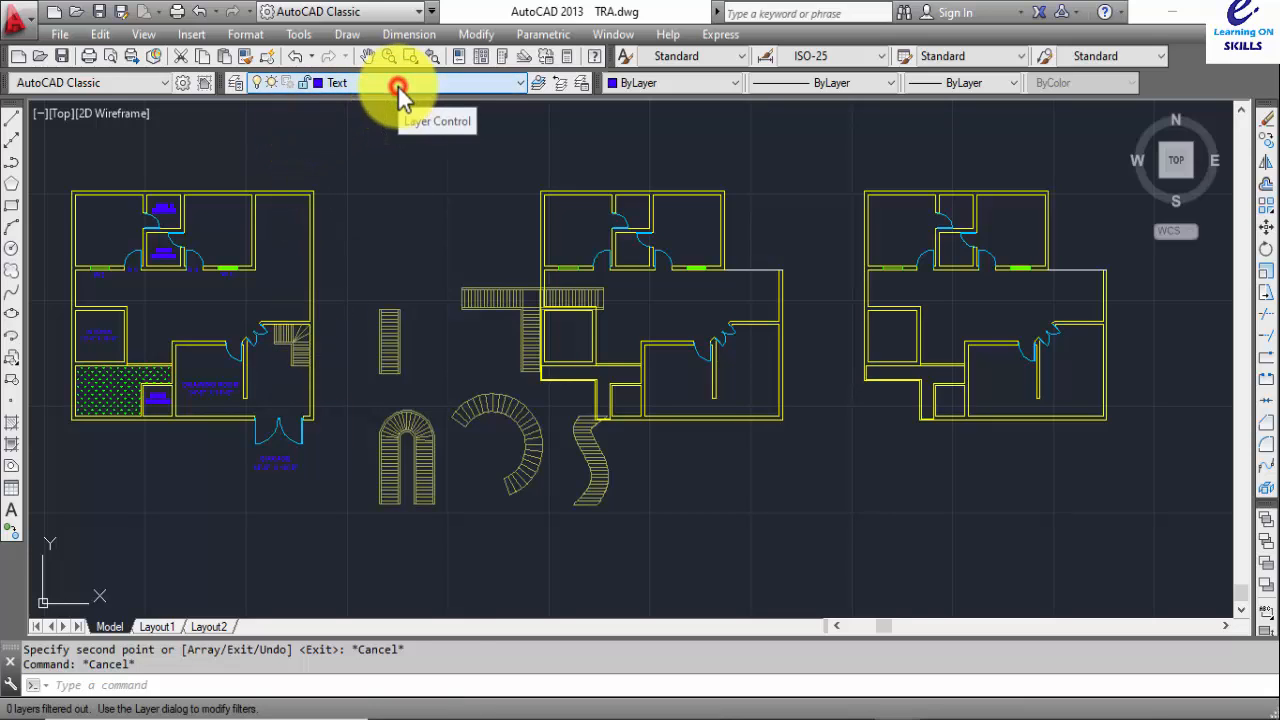
left_click(213, 420)
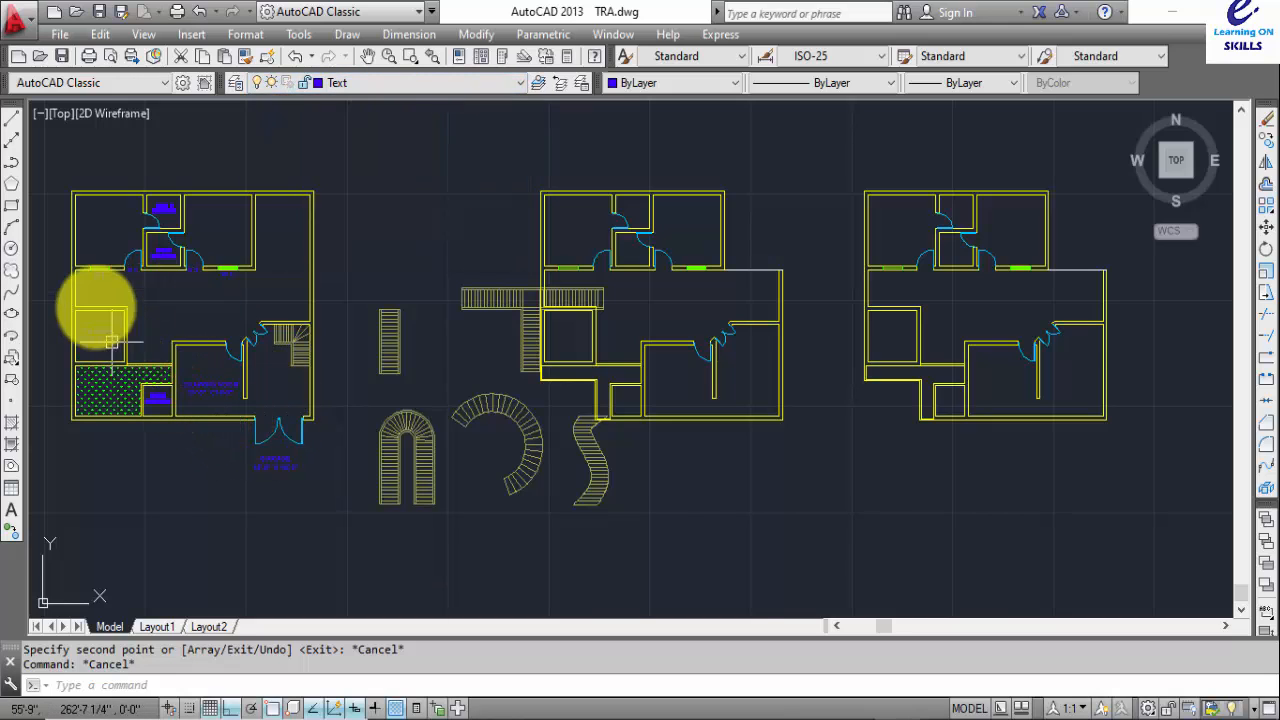
- Change the Text layer's color to index color 231 so the room labels stand out
scroll(95, 294, "up", 2)
scroll(97, 294, "up", 1)
scroll(200, 271, "down", 5)
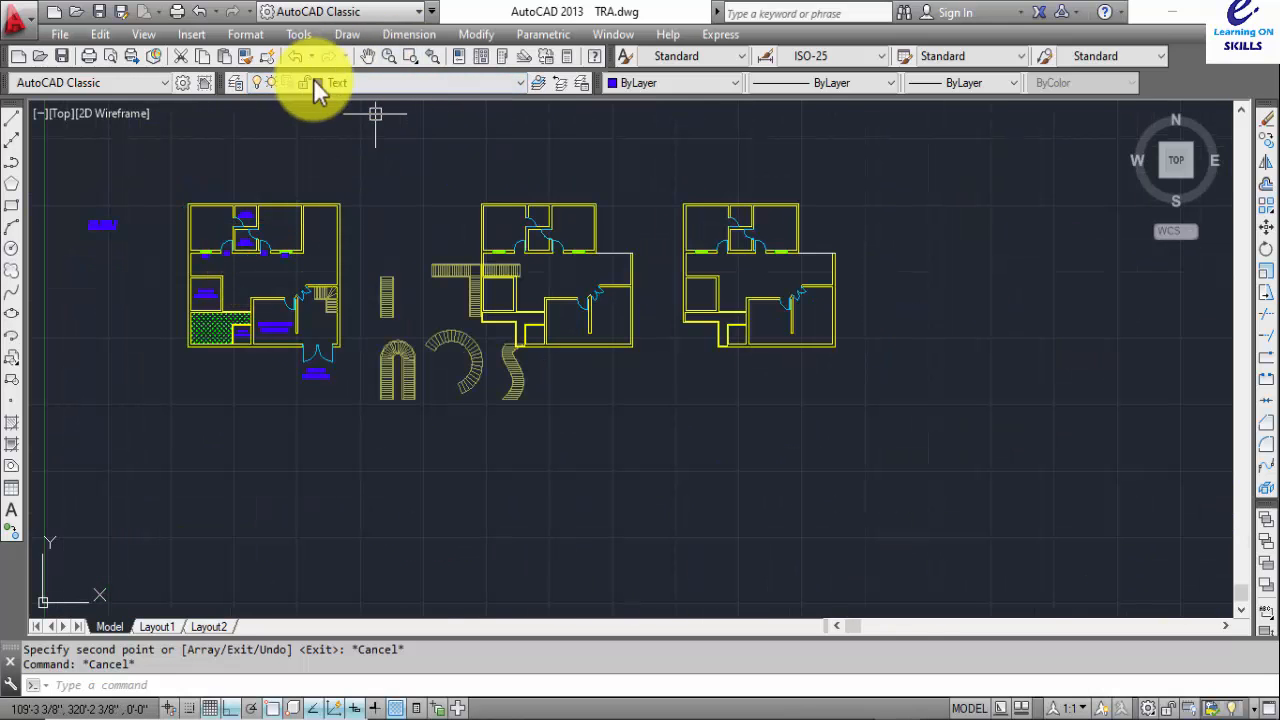
left_click(237, 84)
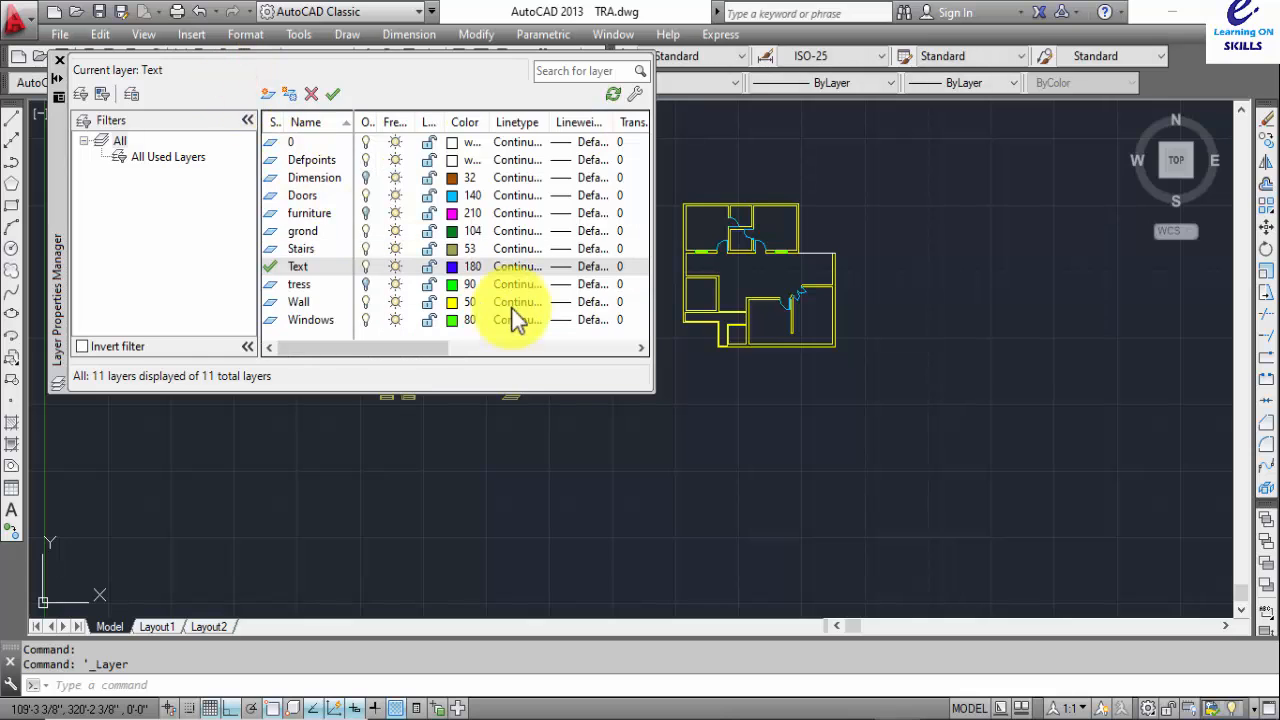
left_click(456, 267)
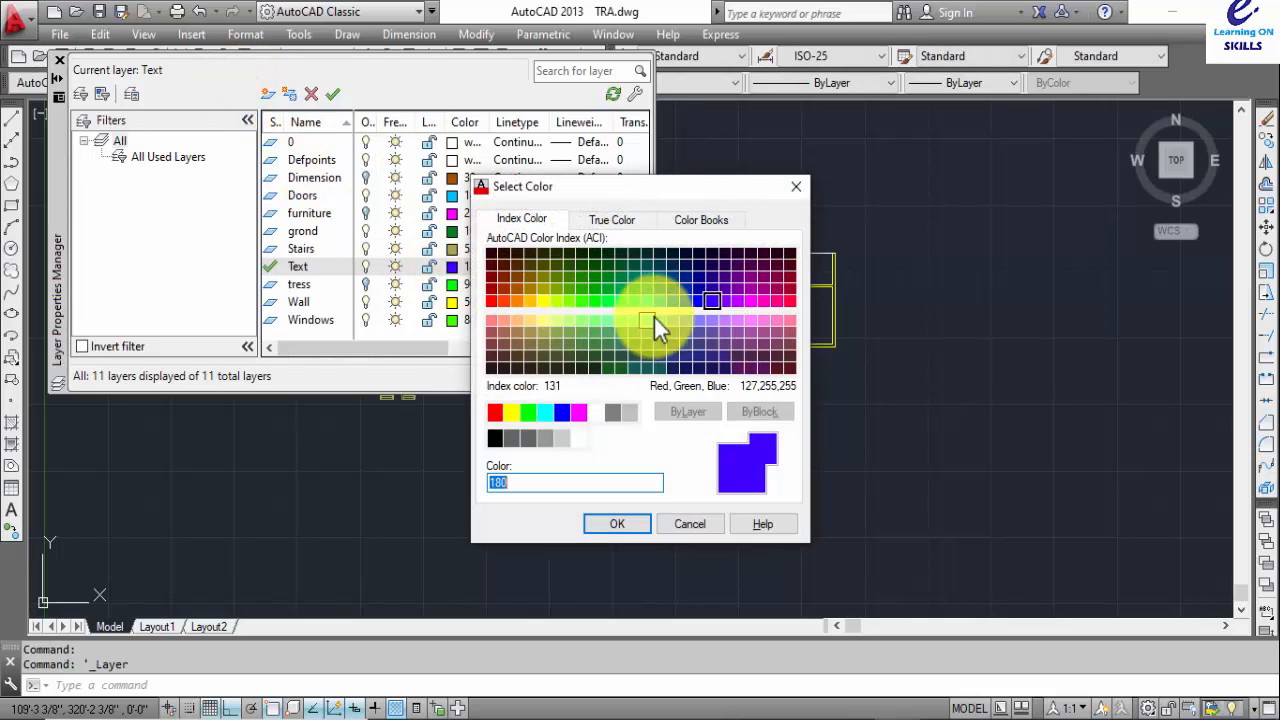
left_click(777, 320)
left_click(617, 525)
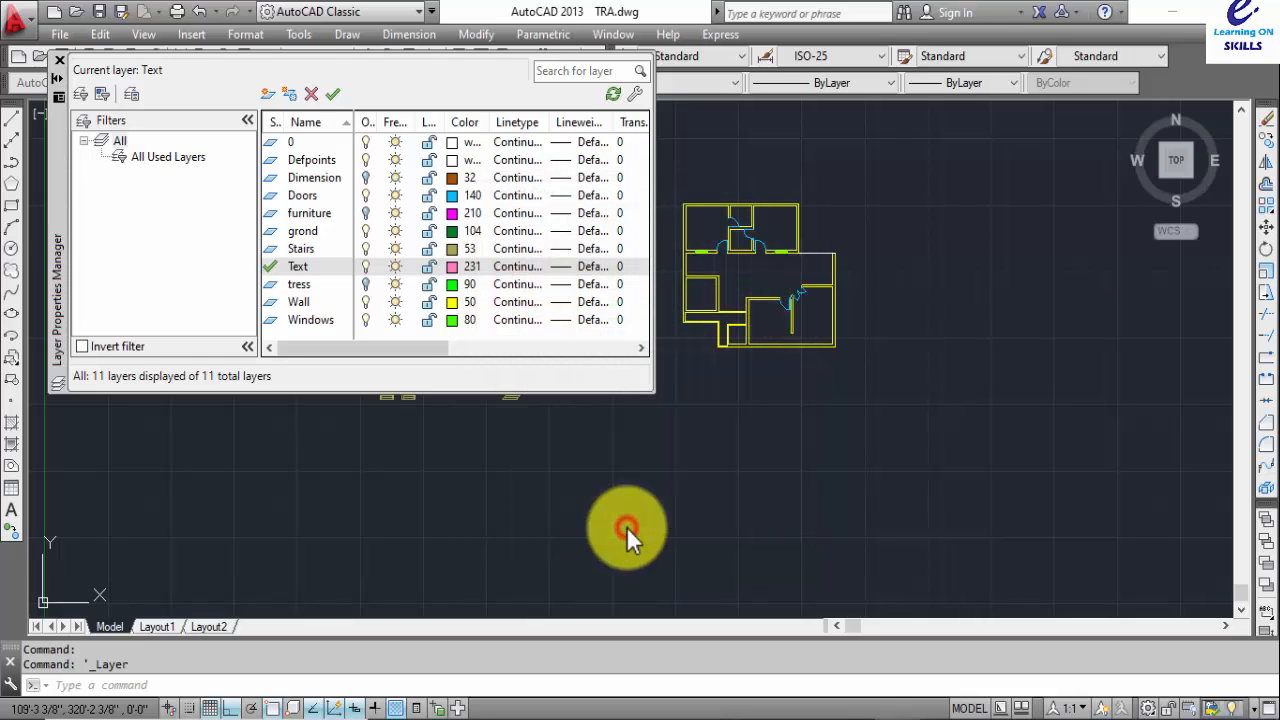
left_click(60, 64)
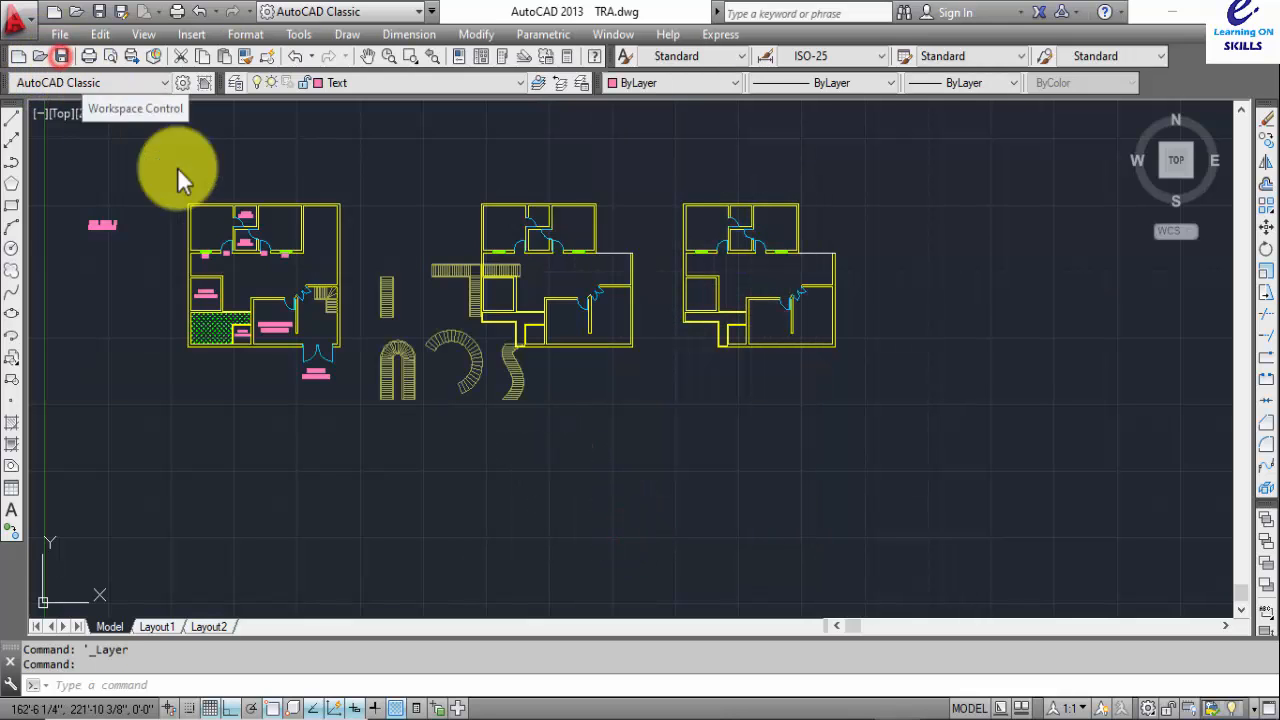
- Turn off the Stairs layer and set it as the current layer
scroll(295, 320, "up", 6)
scroll(295, 320, "down", 3)
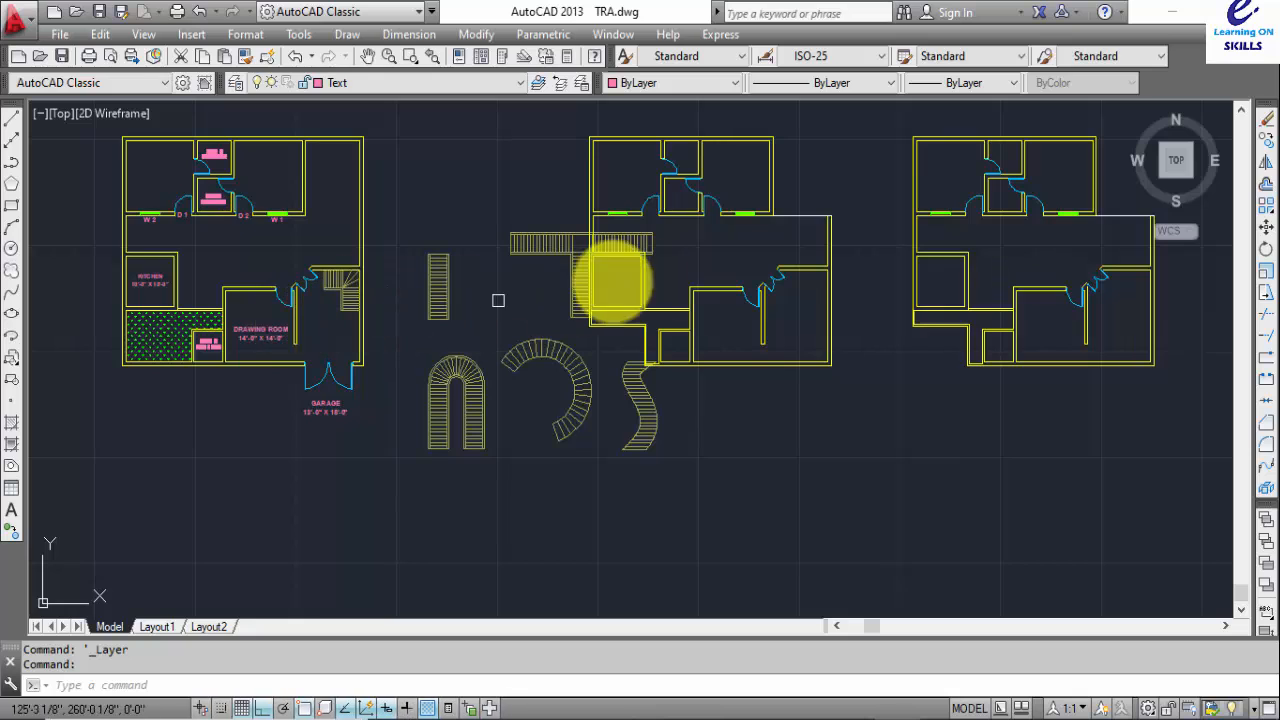
scroll(593, 258, "up", 4)
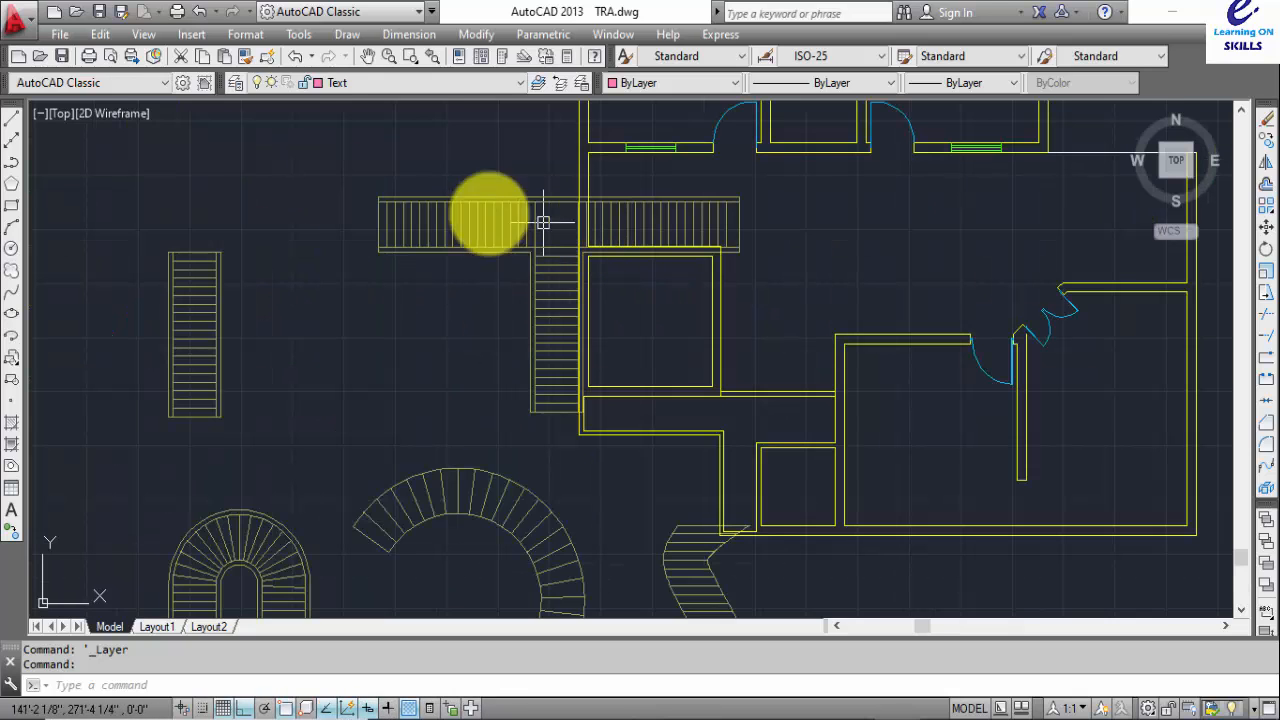
left_click(290, 83)
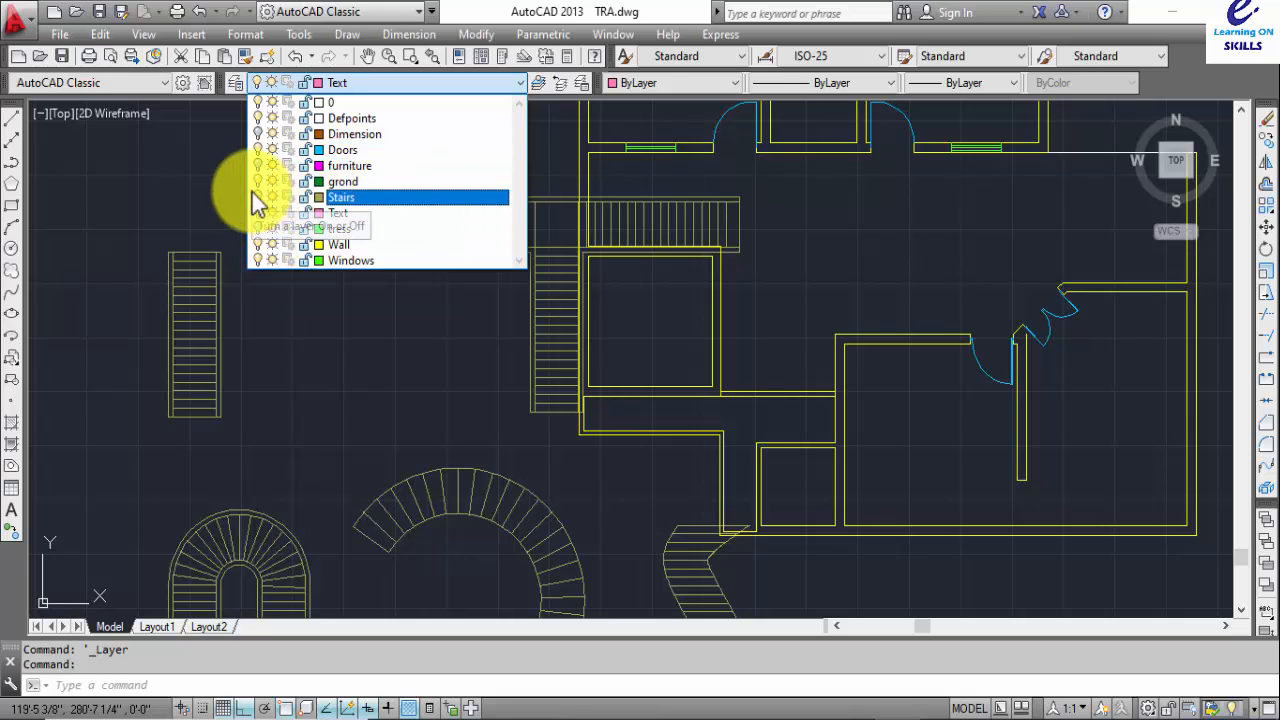
left_click(256, 197)
left_click(343, 199)
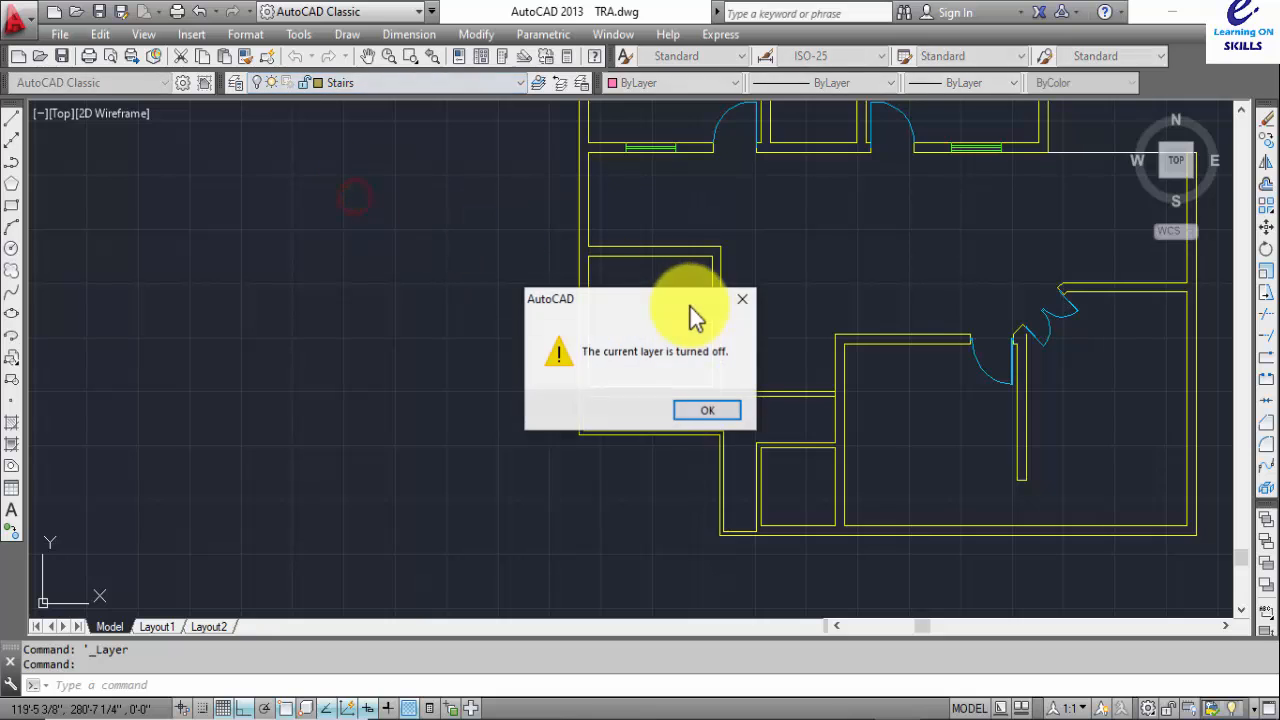
left_click(706, 413)
- Examine the labelled original plan alongside the two reduced plan copies
scroll(686, 380, "down", 4)
middle_click_drag(686, 380, 429, 380)
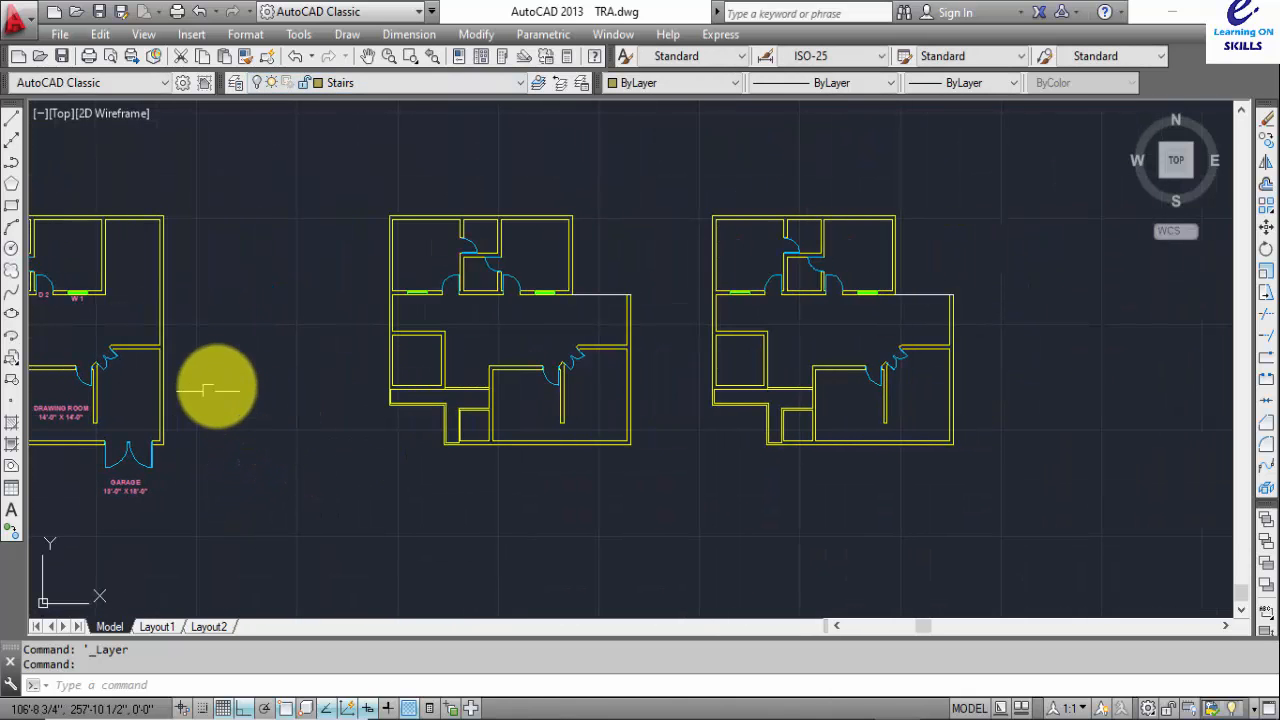
middle_click_drag(177, 395, 457, 357)
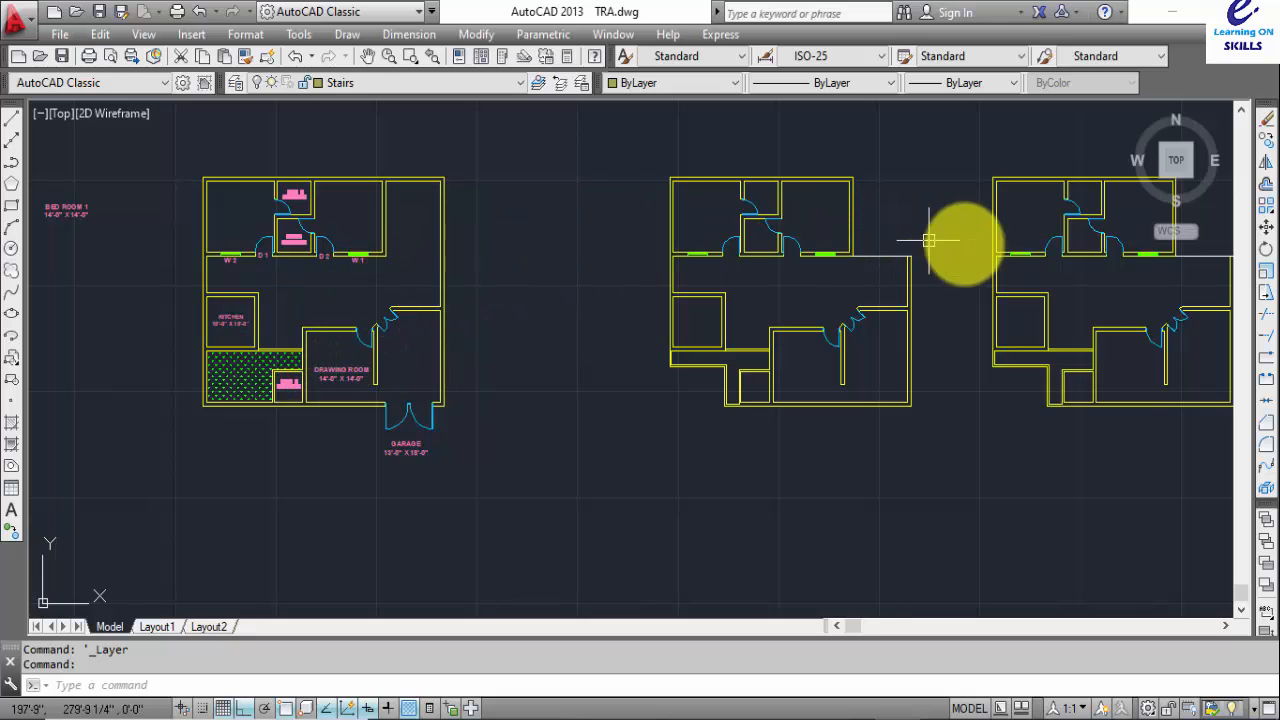
middle_click_drag(1071, 223, 866, 286)
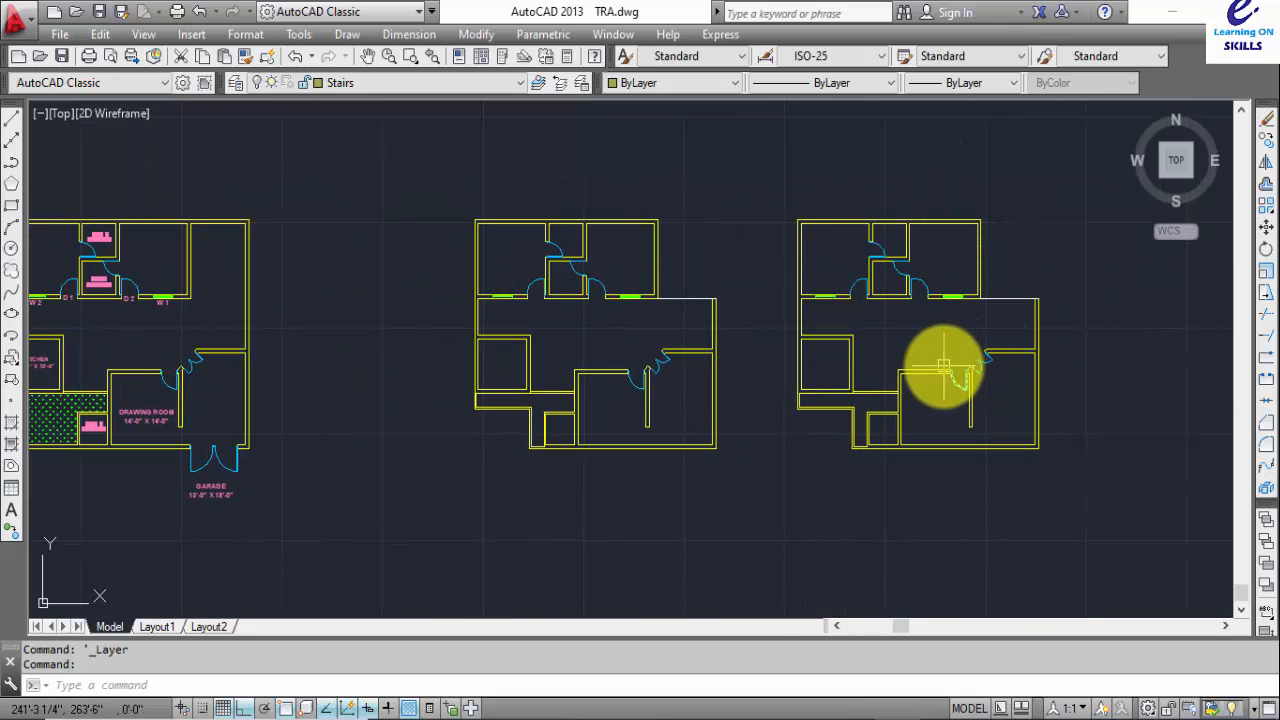
scroll(880, 436, "up", 2)
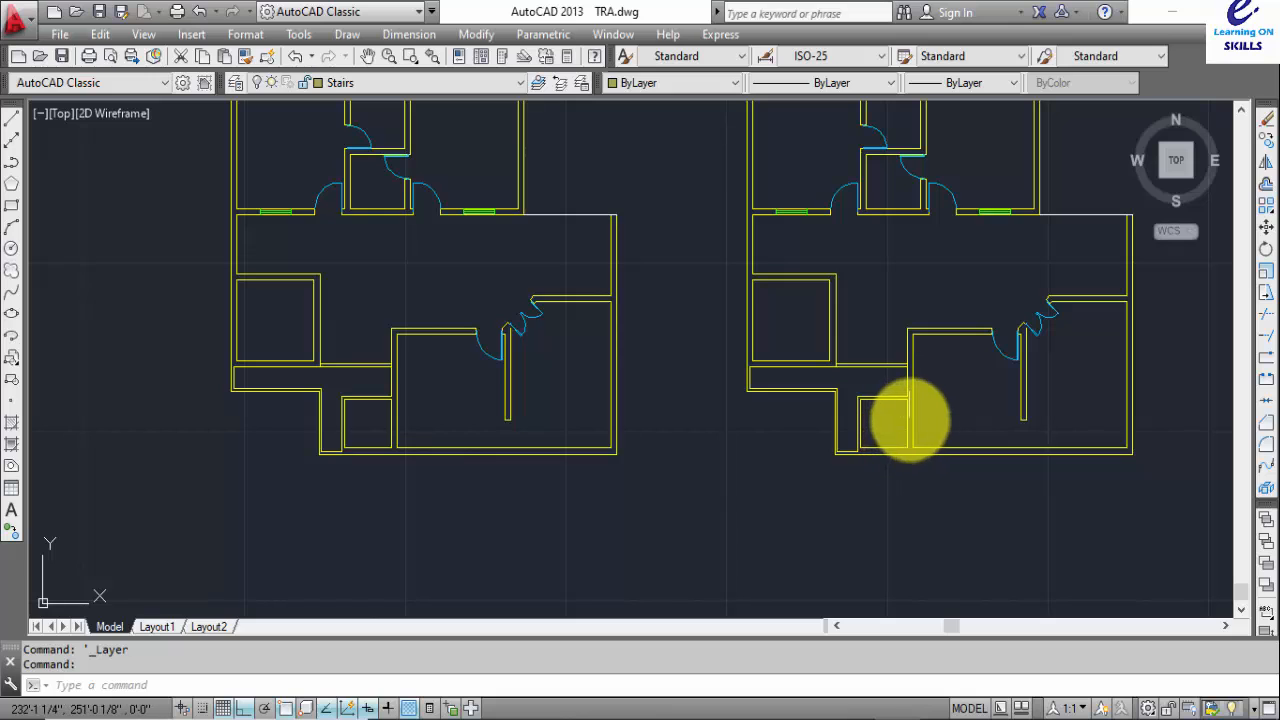
scroll(978, 380, "down", 2)
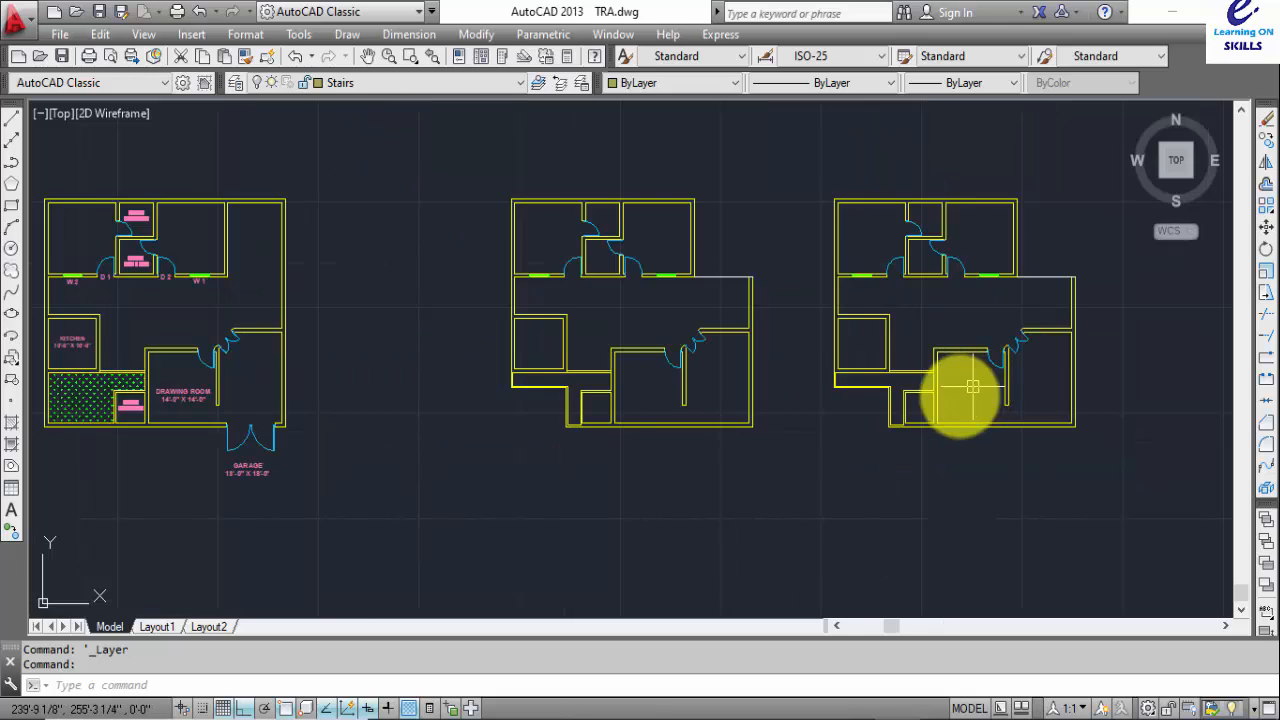
middle_click_drag(957, 394, 814, 386)
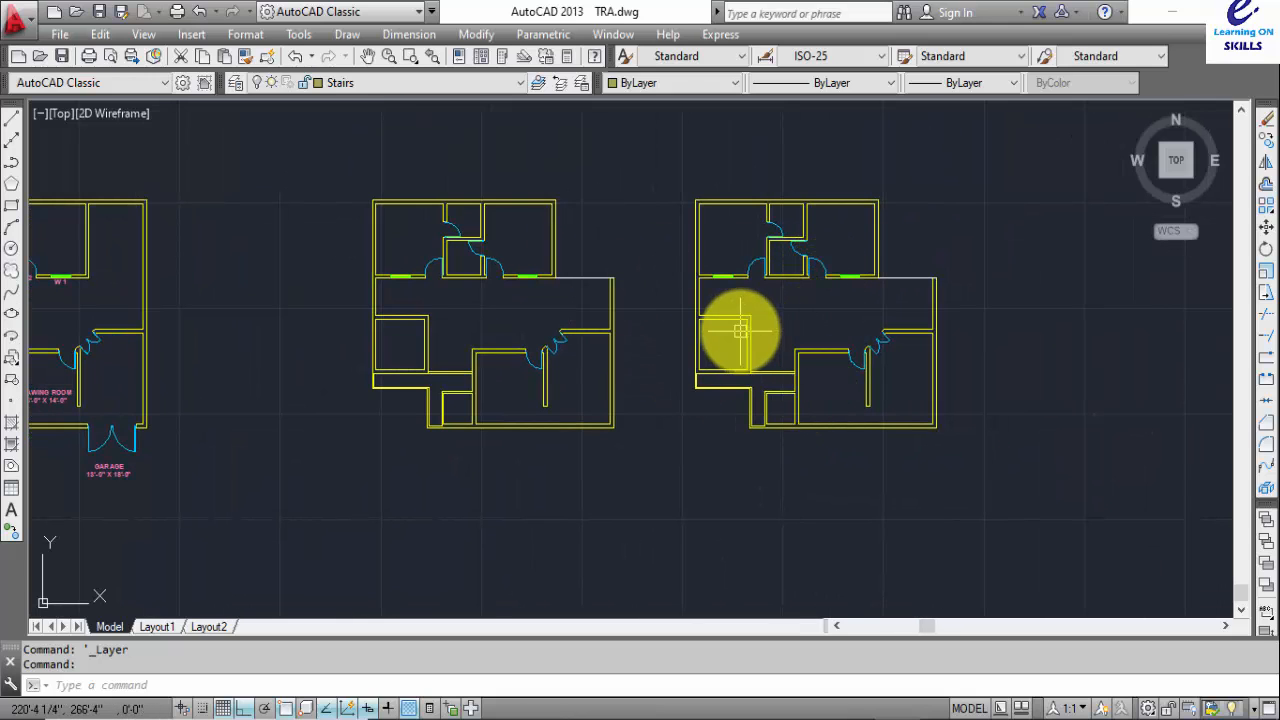
scroll(700, 322, "down", 2)
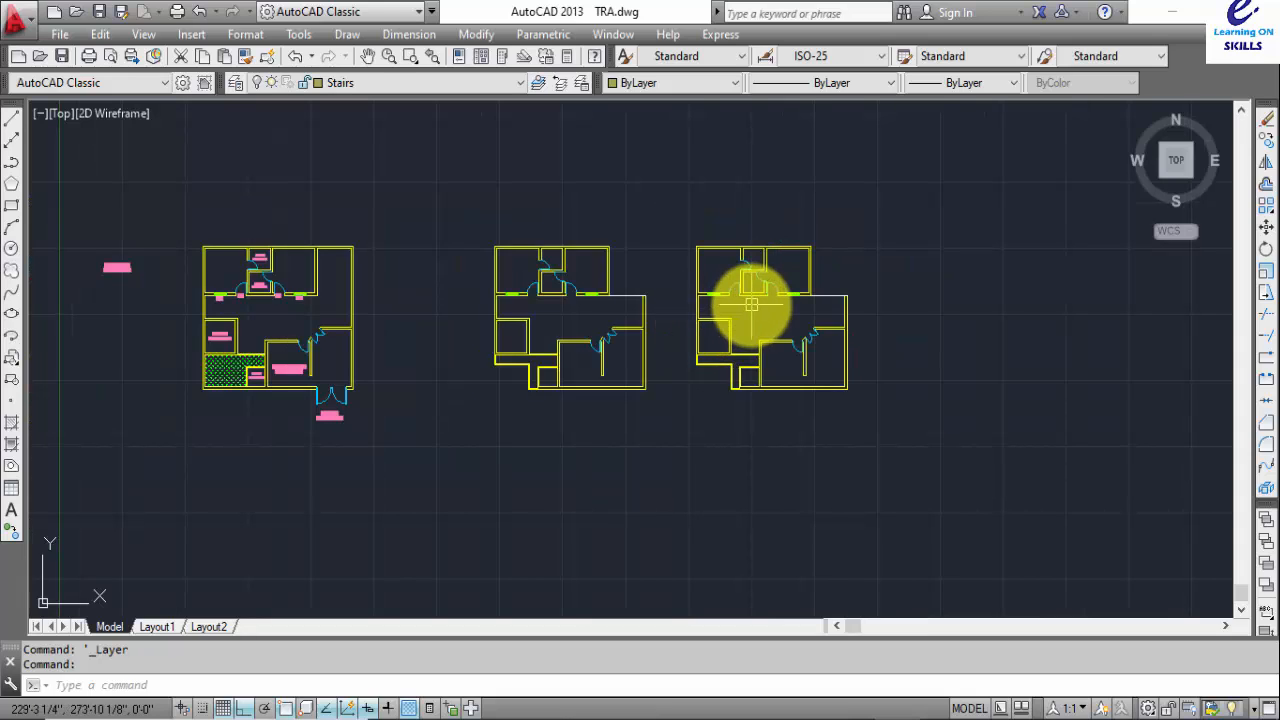
mouse_move(751, 303)
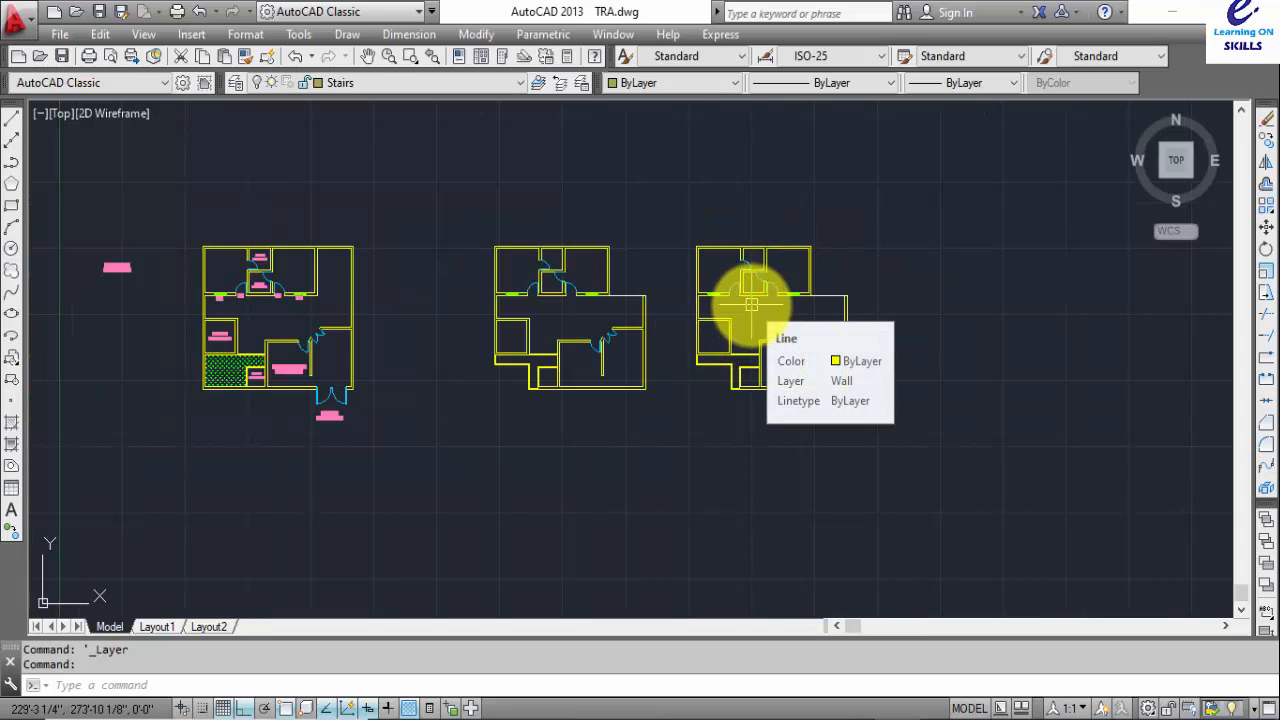